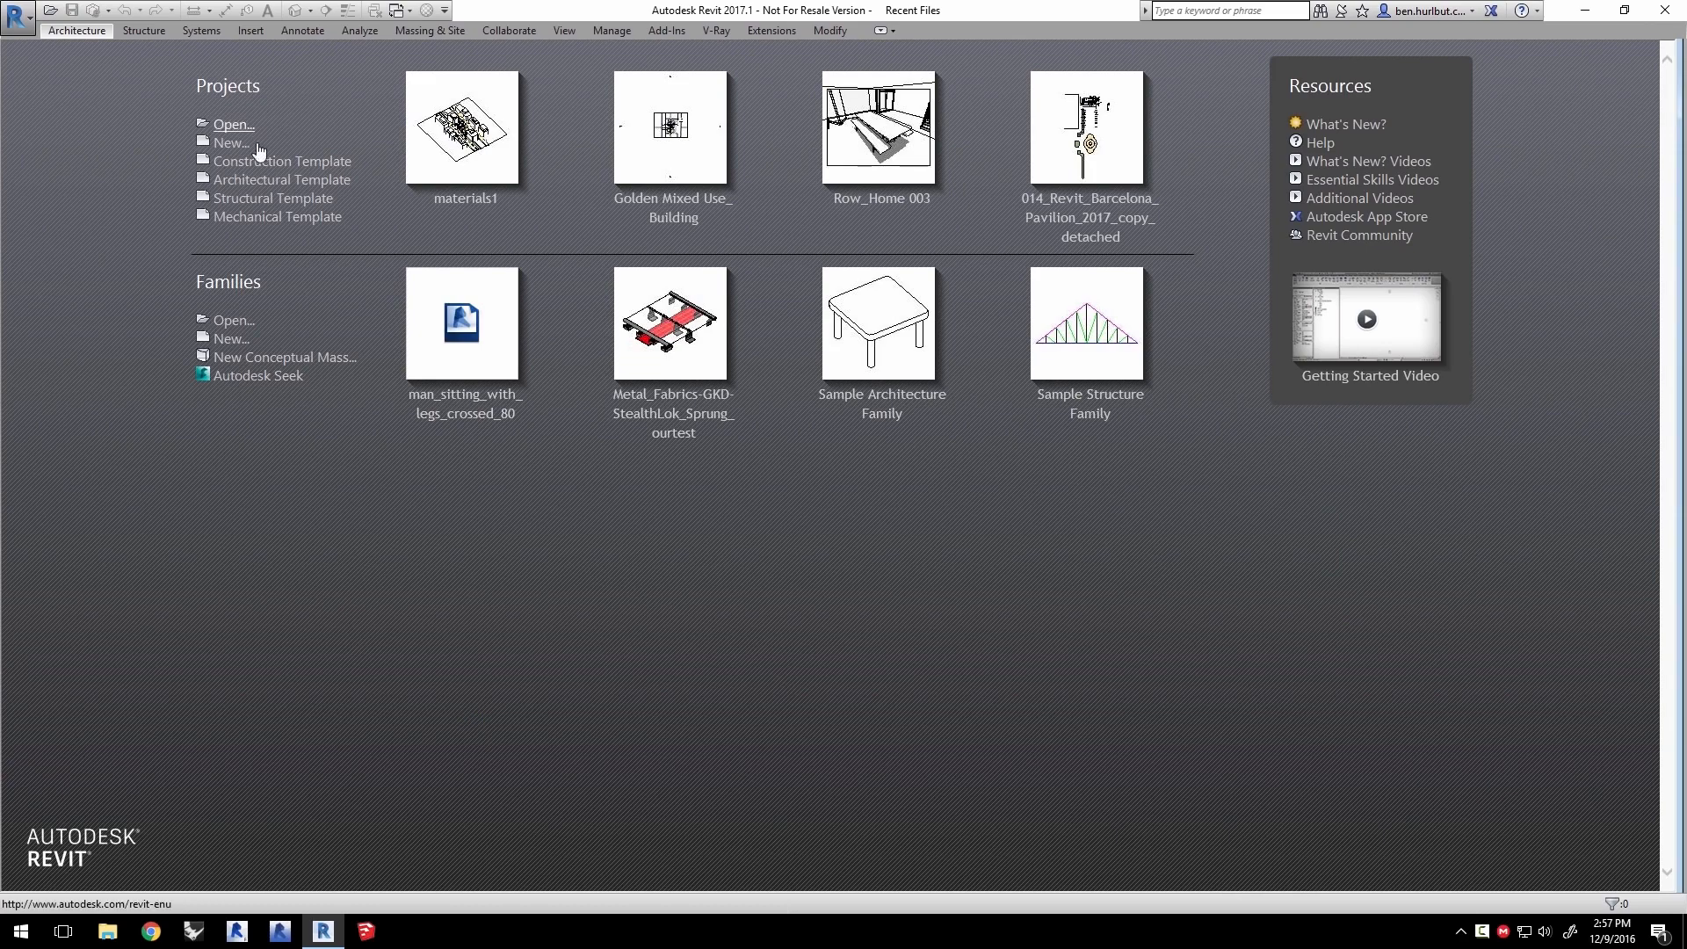
Open the existing project file materials1.rvt
{"action": "left_click", "coordinate": [232, 125]}
{"action": "left_click", "coordinate": [469, 344]}
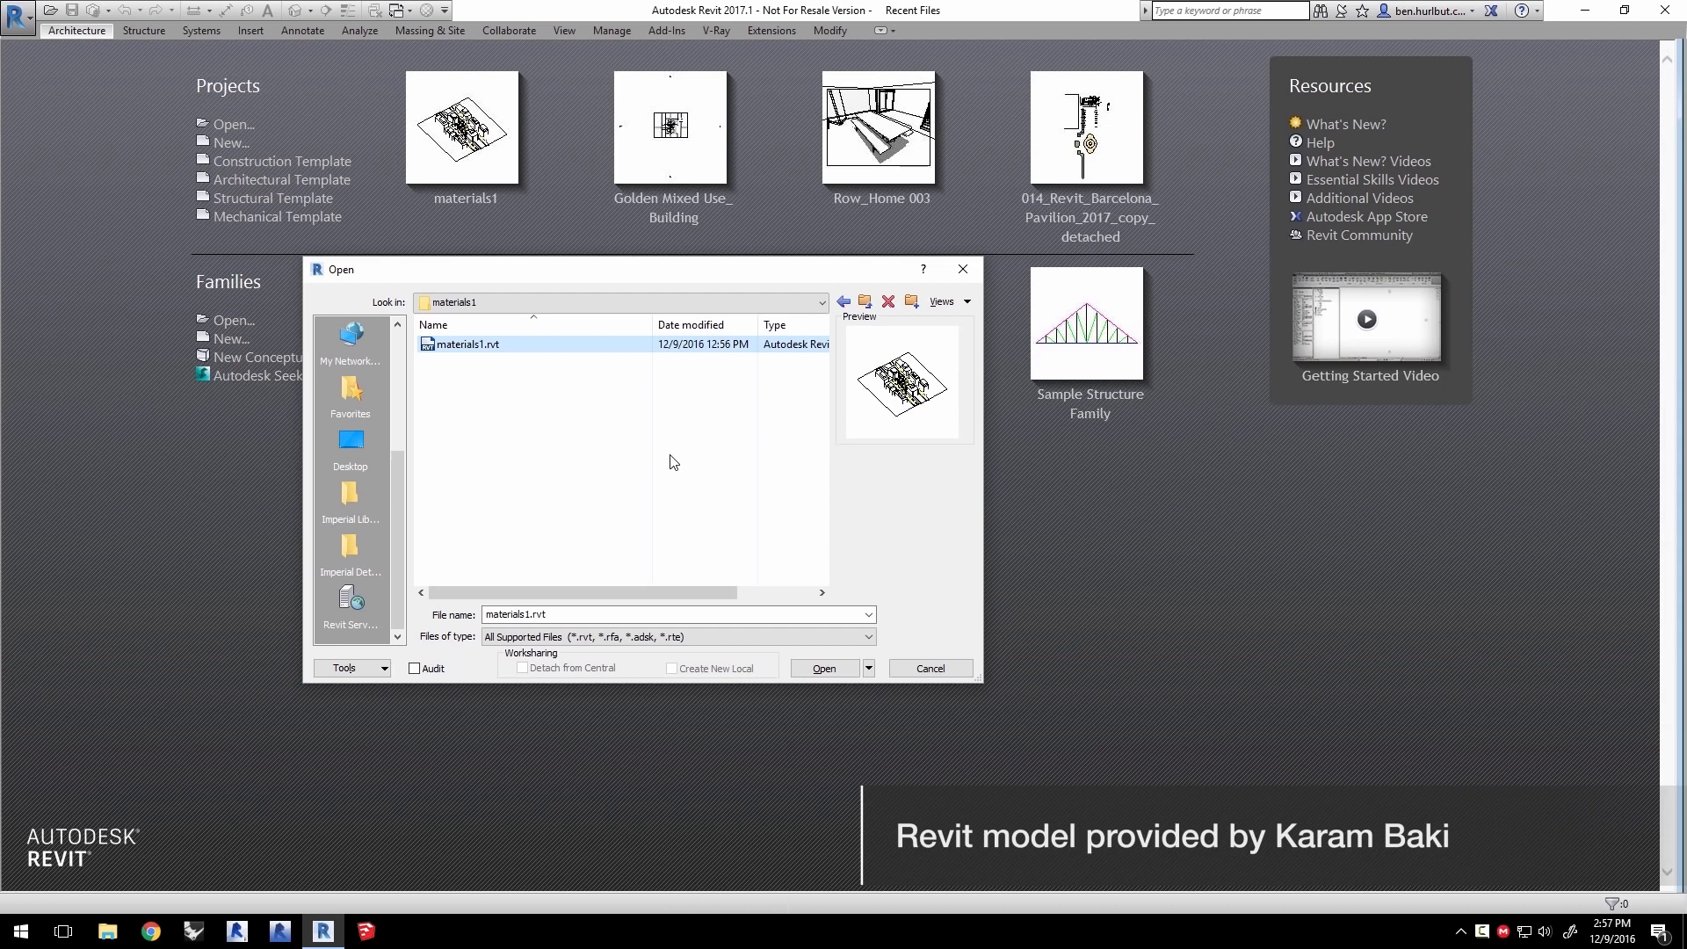
{"action": "left_click", "coordinate": [819, 669]}
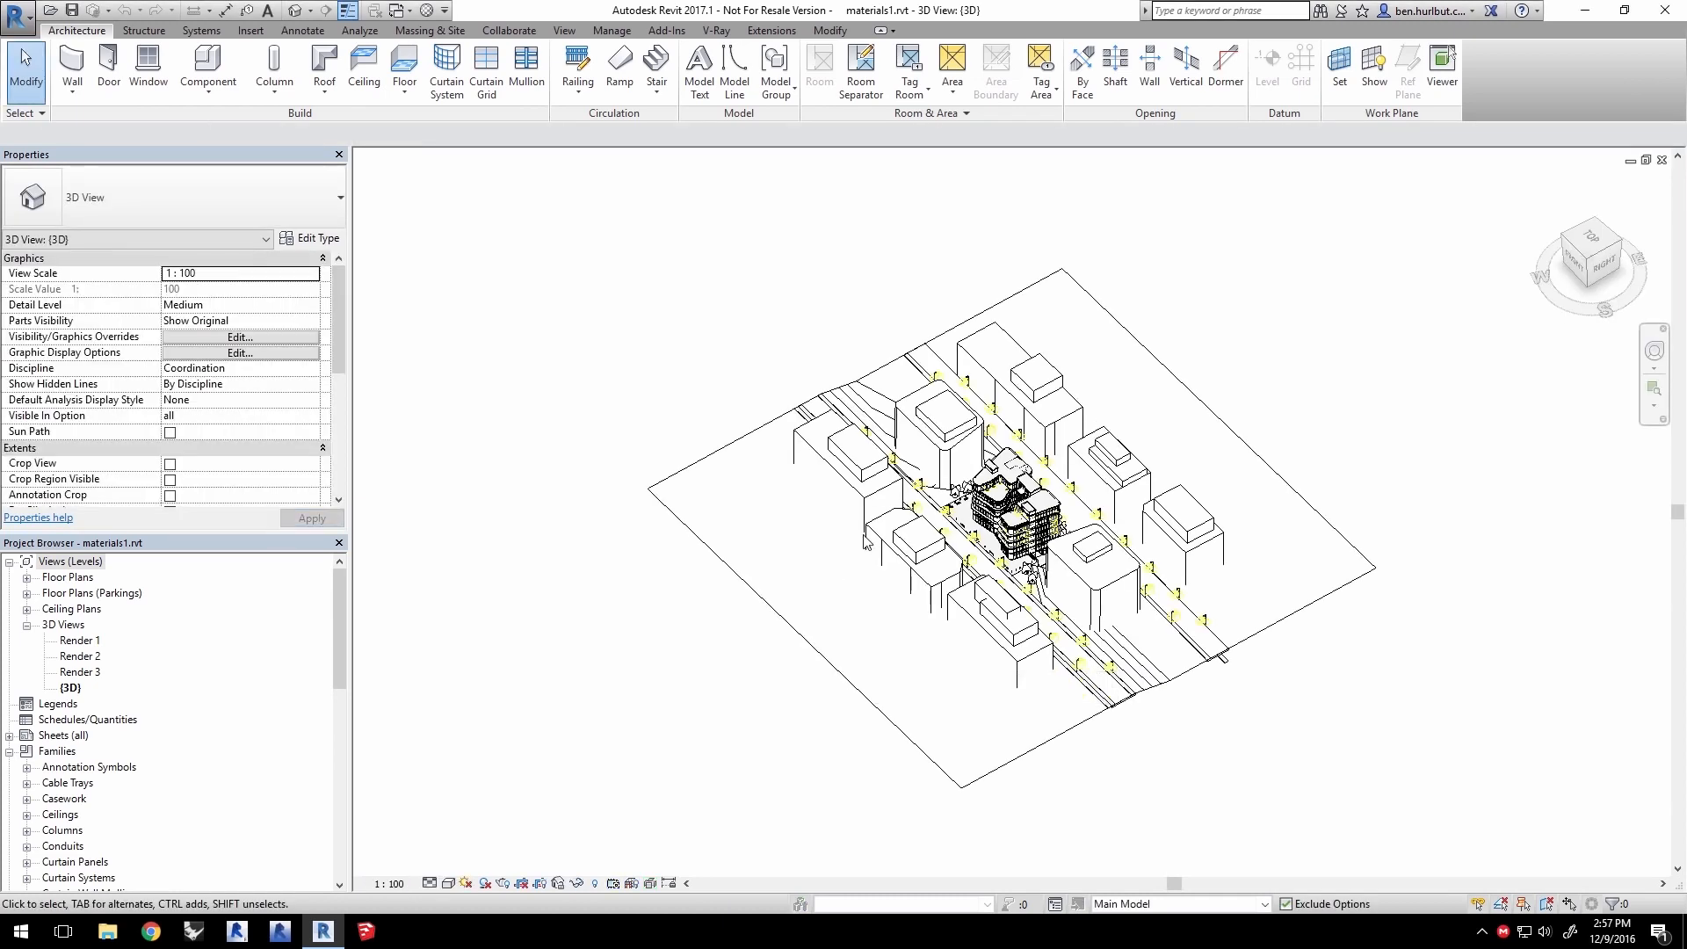
Set Render 1 as the active view for V-Ray rendering
{"action": "left_click", "coordinate": [717, 31]}
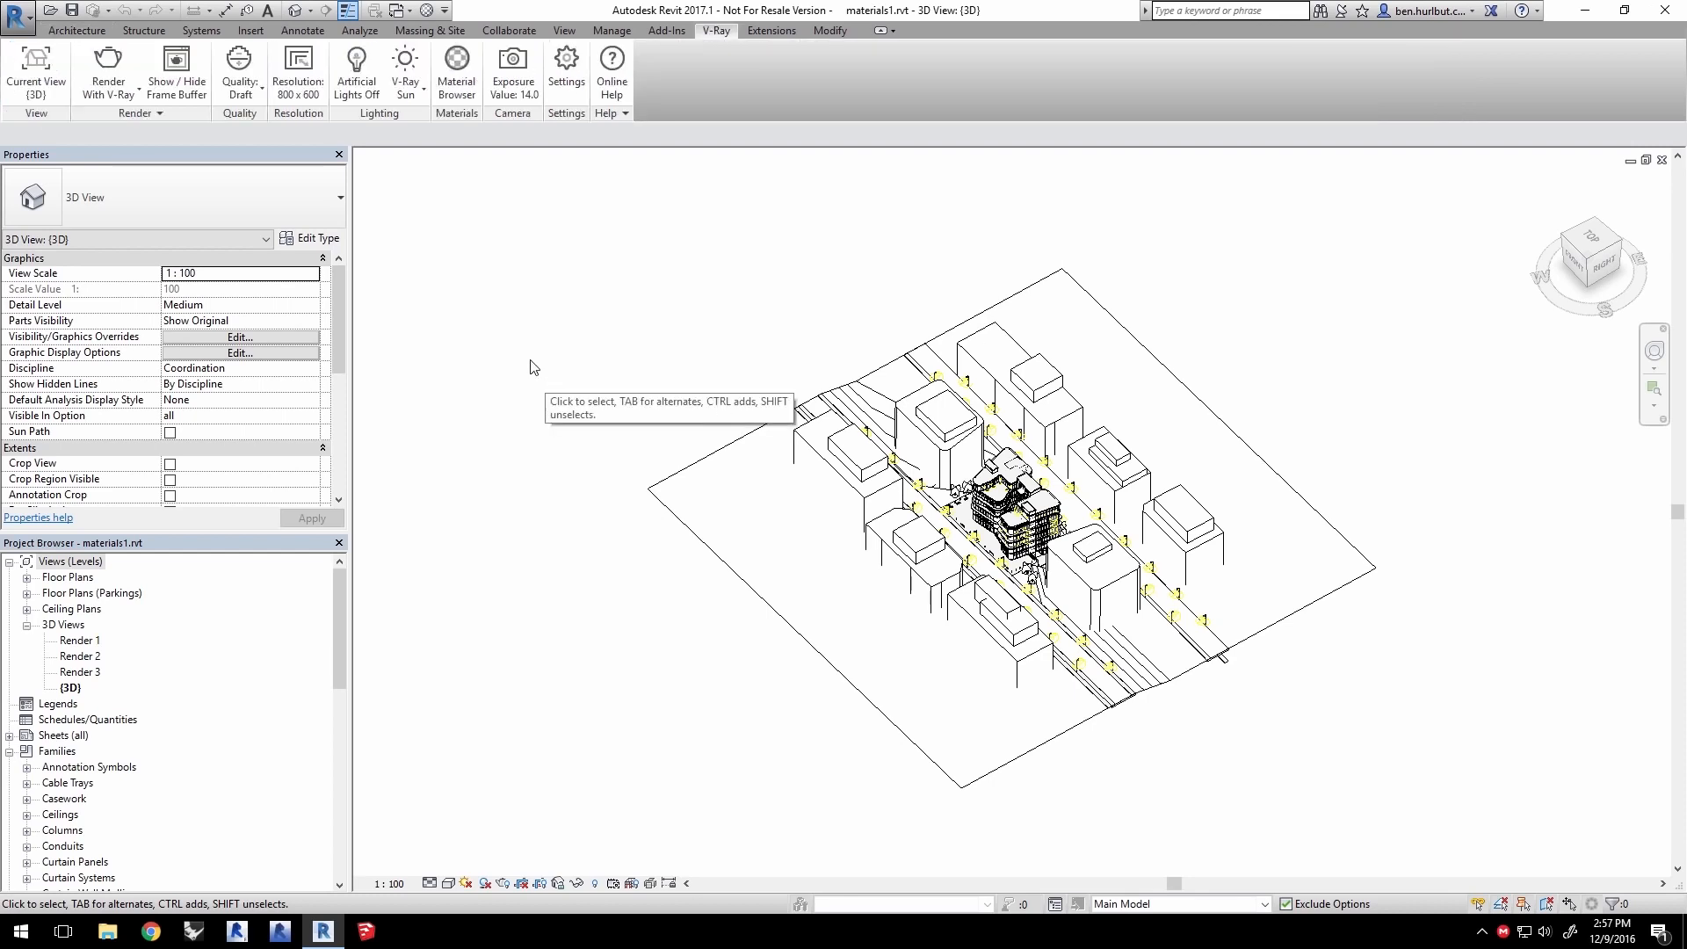
{"action": "left_click", "coordinate": [33, 86]}
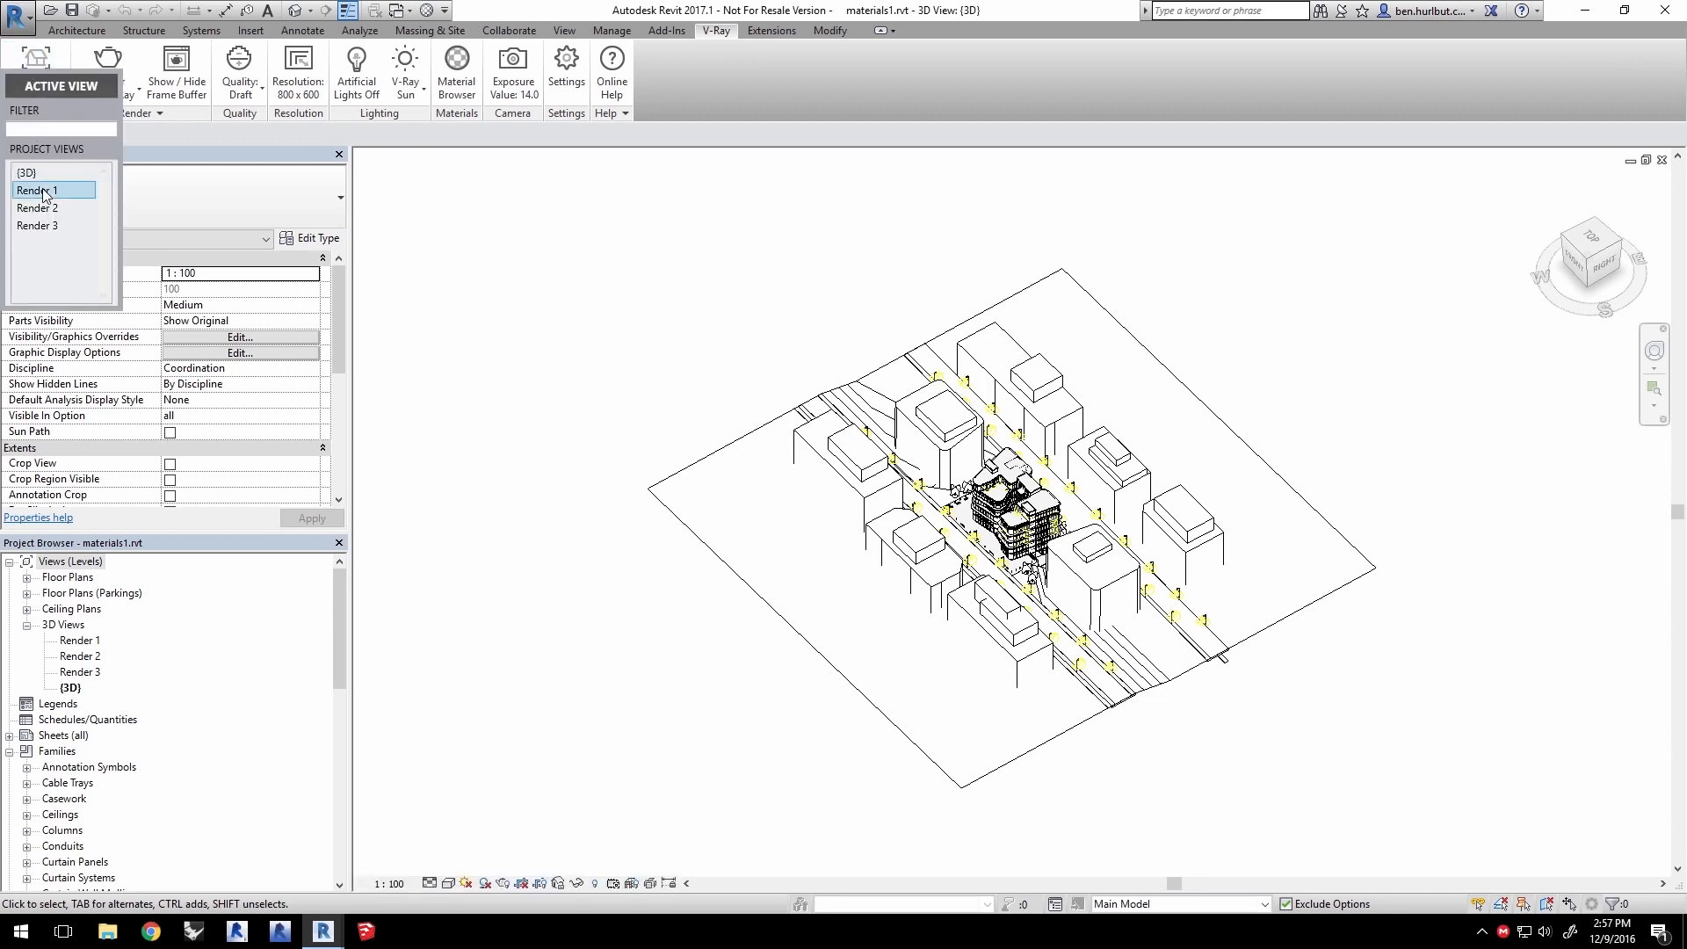
{"action": "left_click", "coordinate": [45, 193]}
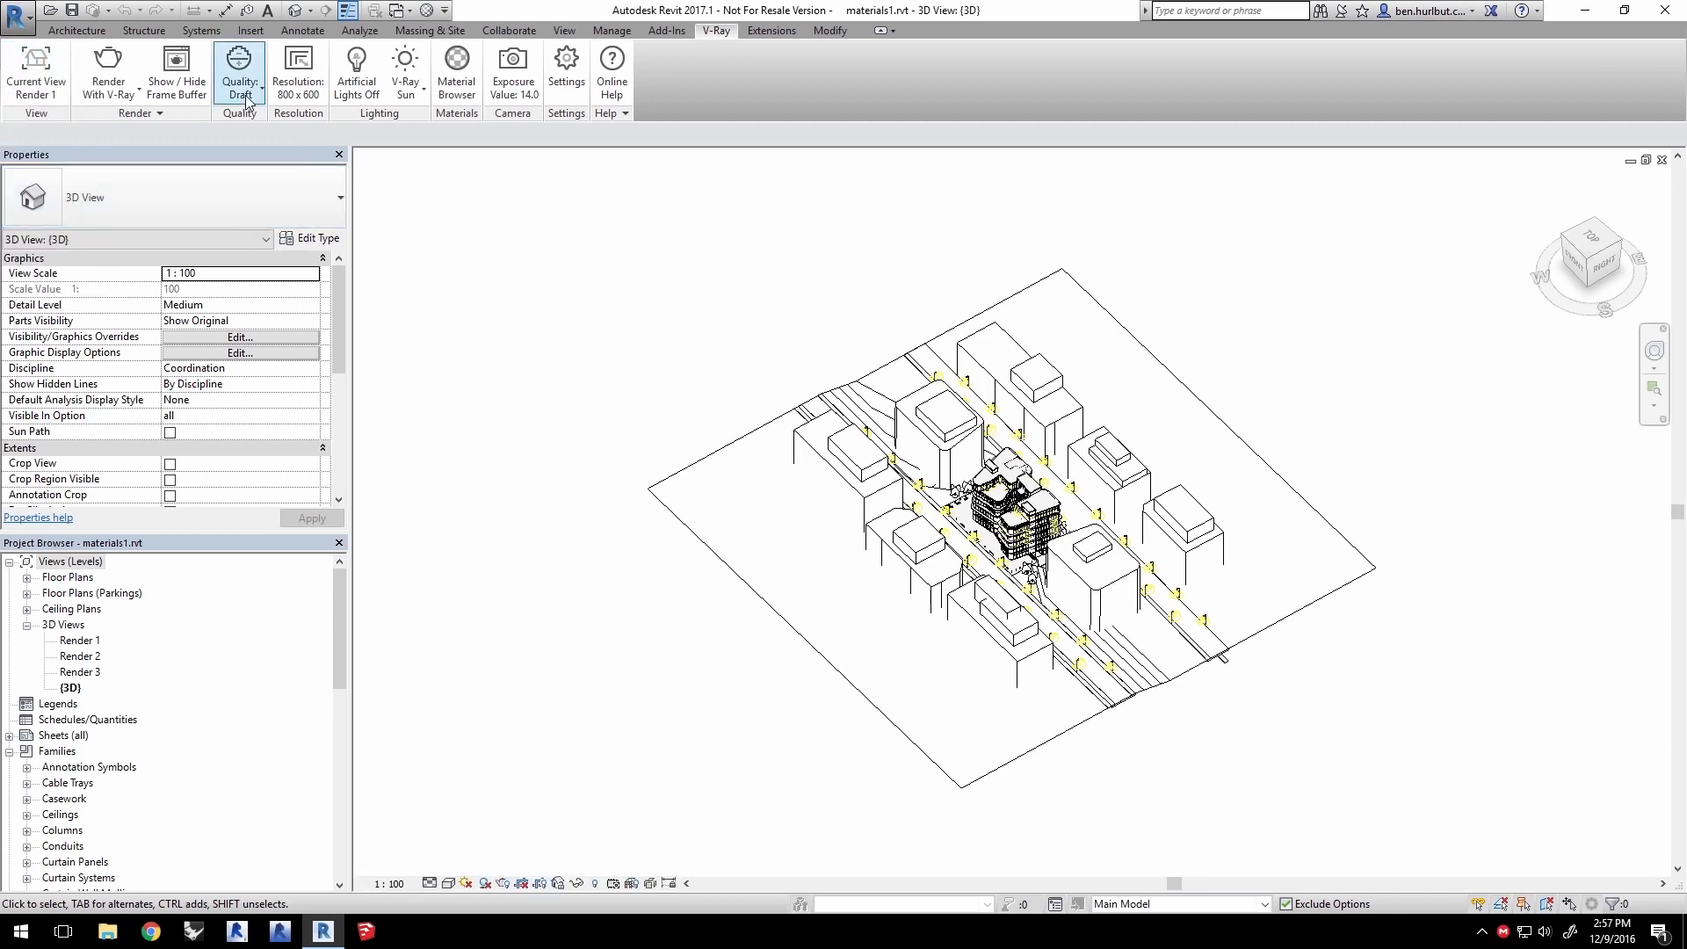
Base the V-Ray resolution on the crop region in Printer mode, choosing a DPI that gives 741 x 516
{"action": "left_click", "coordinate": [298, 75]}
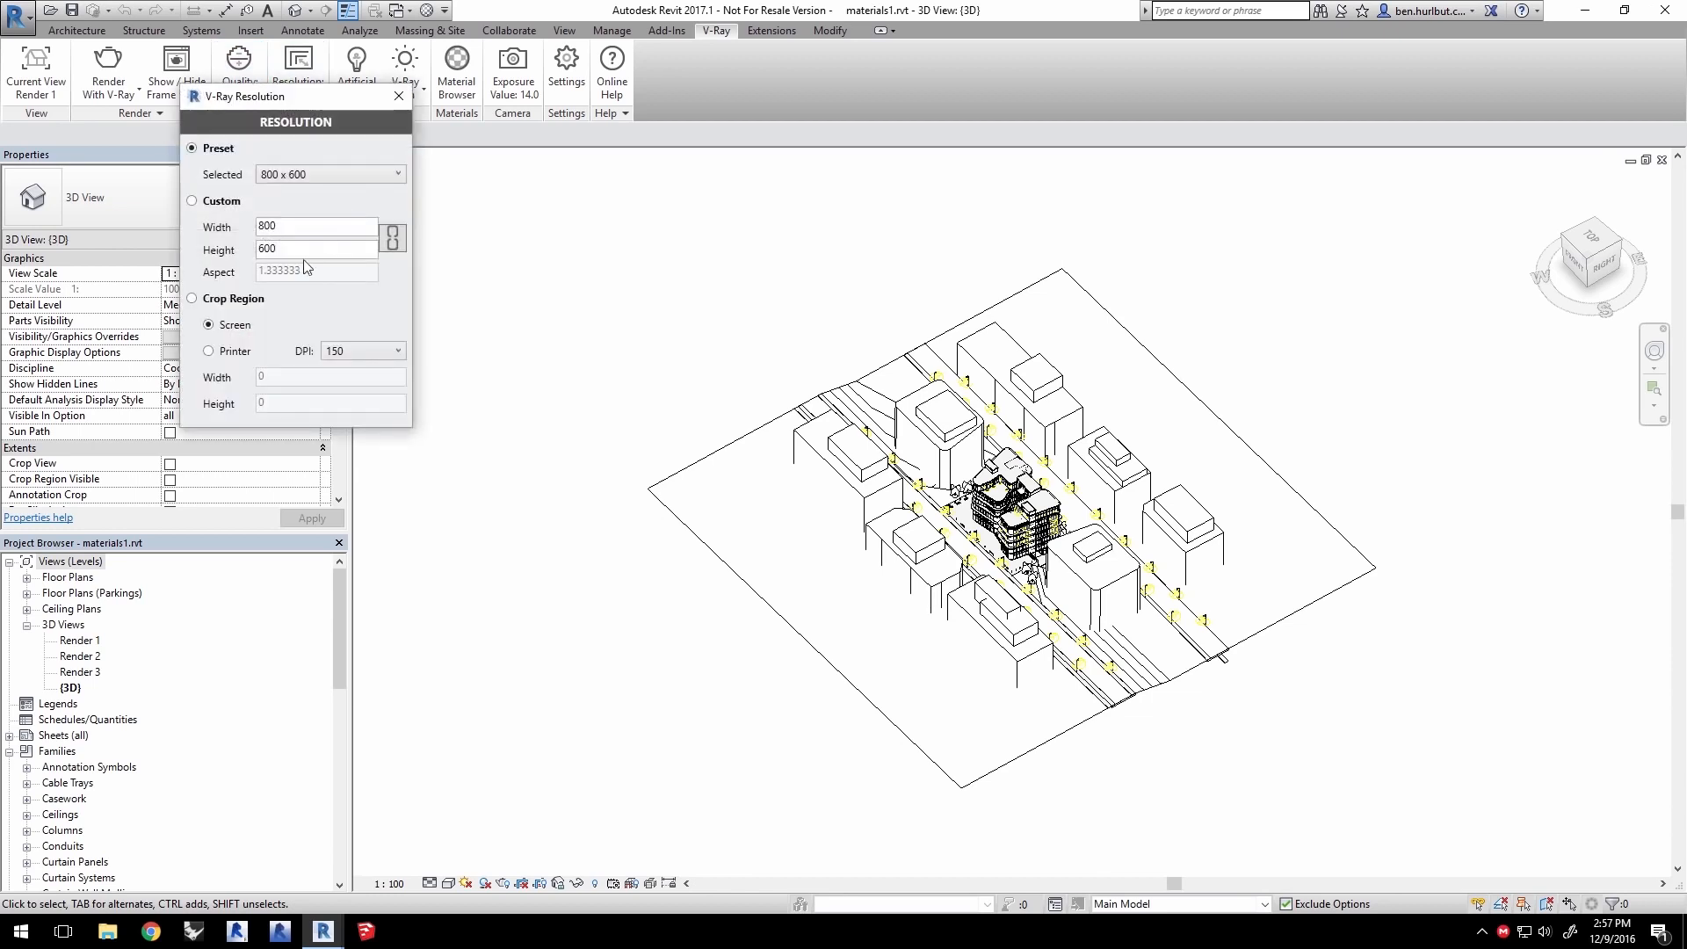
{"action": "left_click", "coordinate": [193, 299]}
{"action": "left_click", "coordinate": [209, 350]}
{"action": "left_click", "coordinate": [347, 351]}
{"action": "left_click", "coordinate": [339, 369]}
{"action": "left_click", "coordinate": [399, 96]}
Render Render 1 with V-Ray and arrange the frame buffer side by side with the Revit window
{"action": "left_click", "coordinate": [115, 68]}
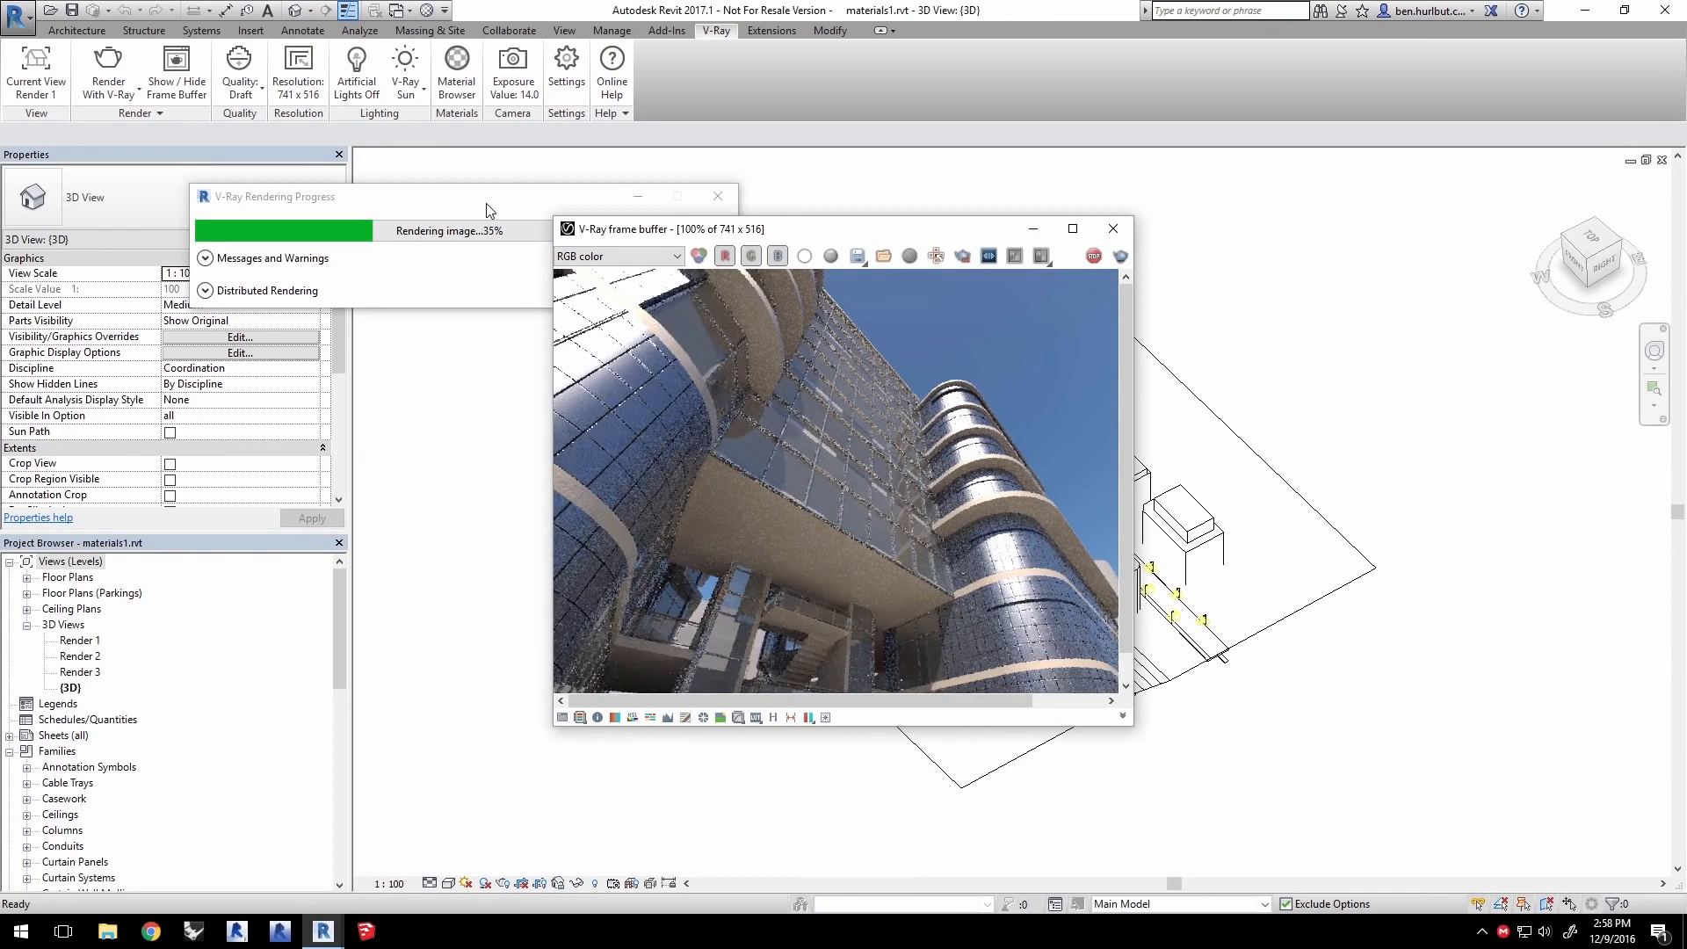
{"action": "left_click_drag", "start_coordinate": [904, 235], "coordinate": [2, 255]}
{"action": "left_click", "coordinate": [980, 257]}
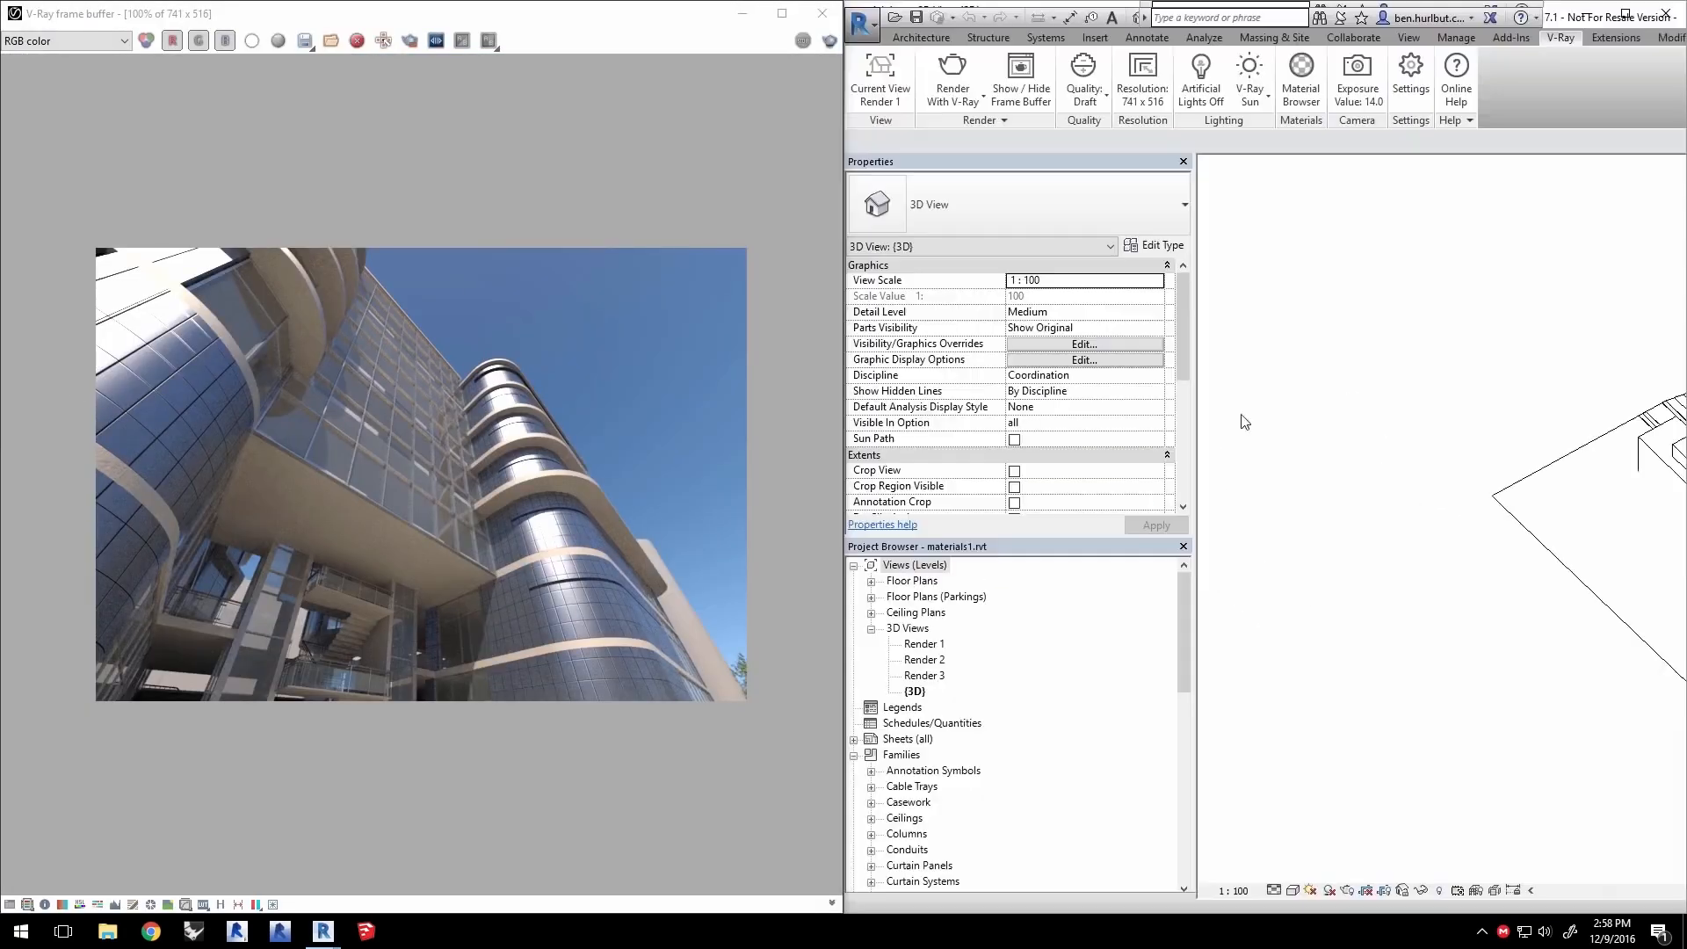
Select a curved exterior wall in the 3D view and inspect its type's layer assembly to identify the exterior finish material
{"action": "middle_click_drag", "start_coordinate": [1618, 421], "coordinate": [1233, 431]}
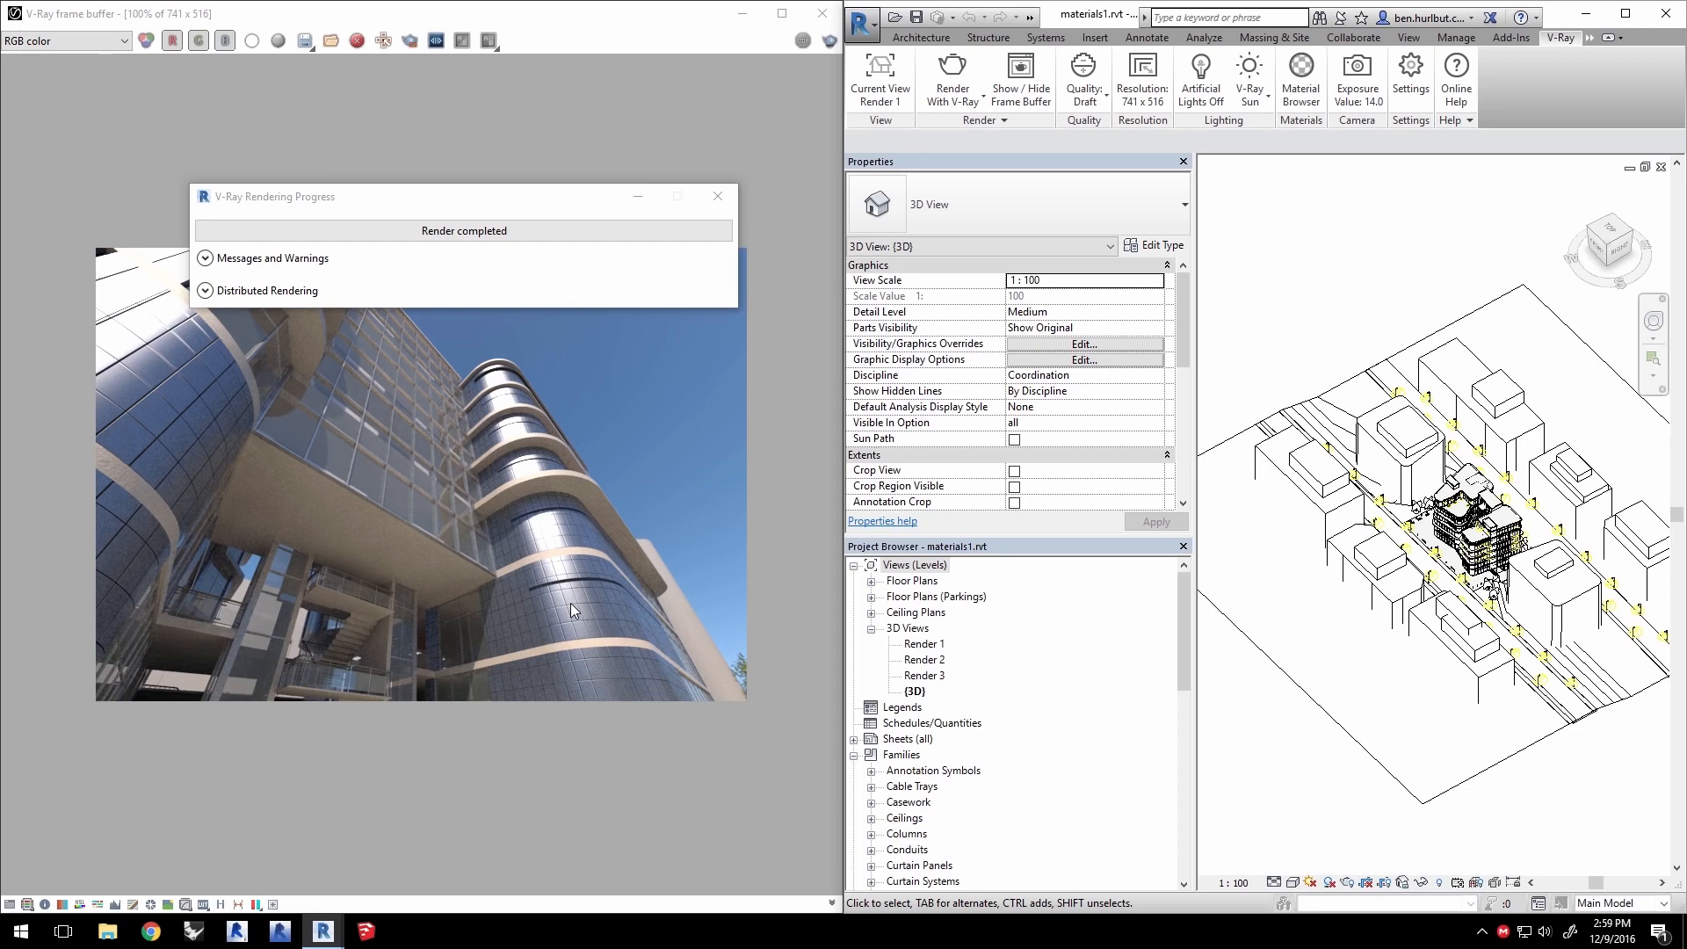
{"action": "scroll", "coordinate": [1488, 560], "scroll_direction": "up", "scroll_amount": 5}
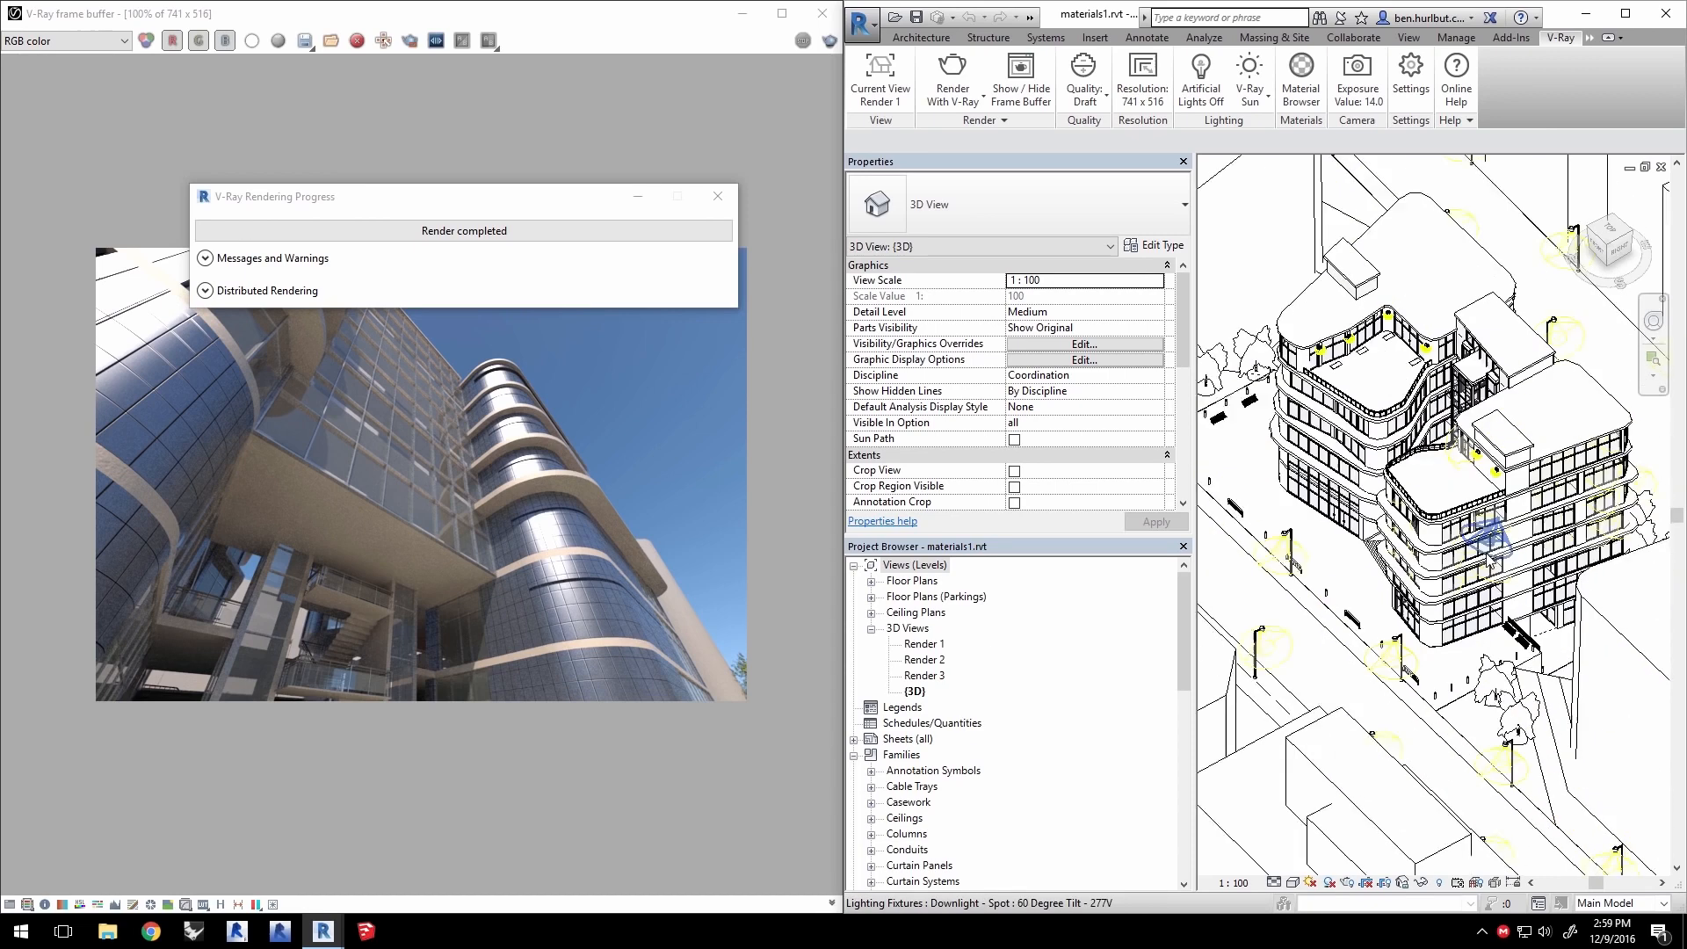
{"action": "left_click", "coordinate": [1422, 530]}
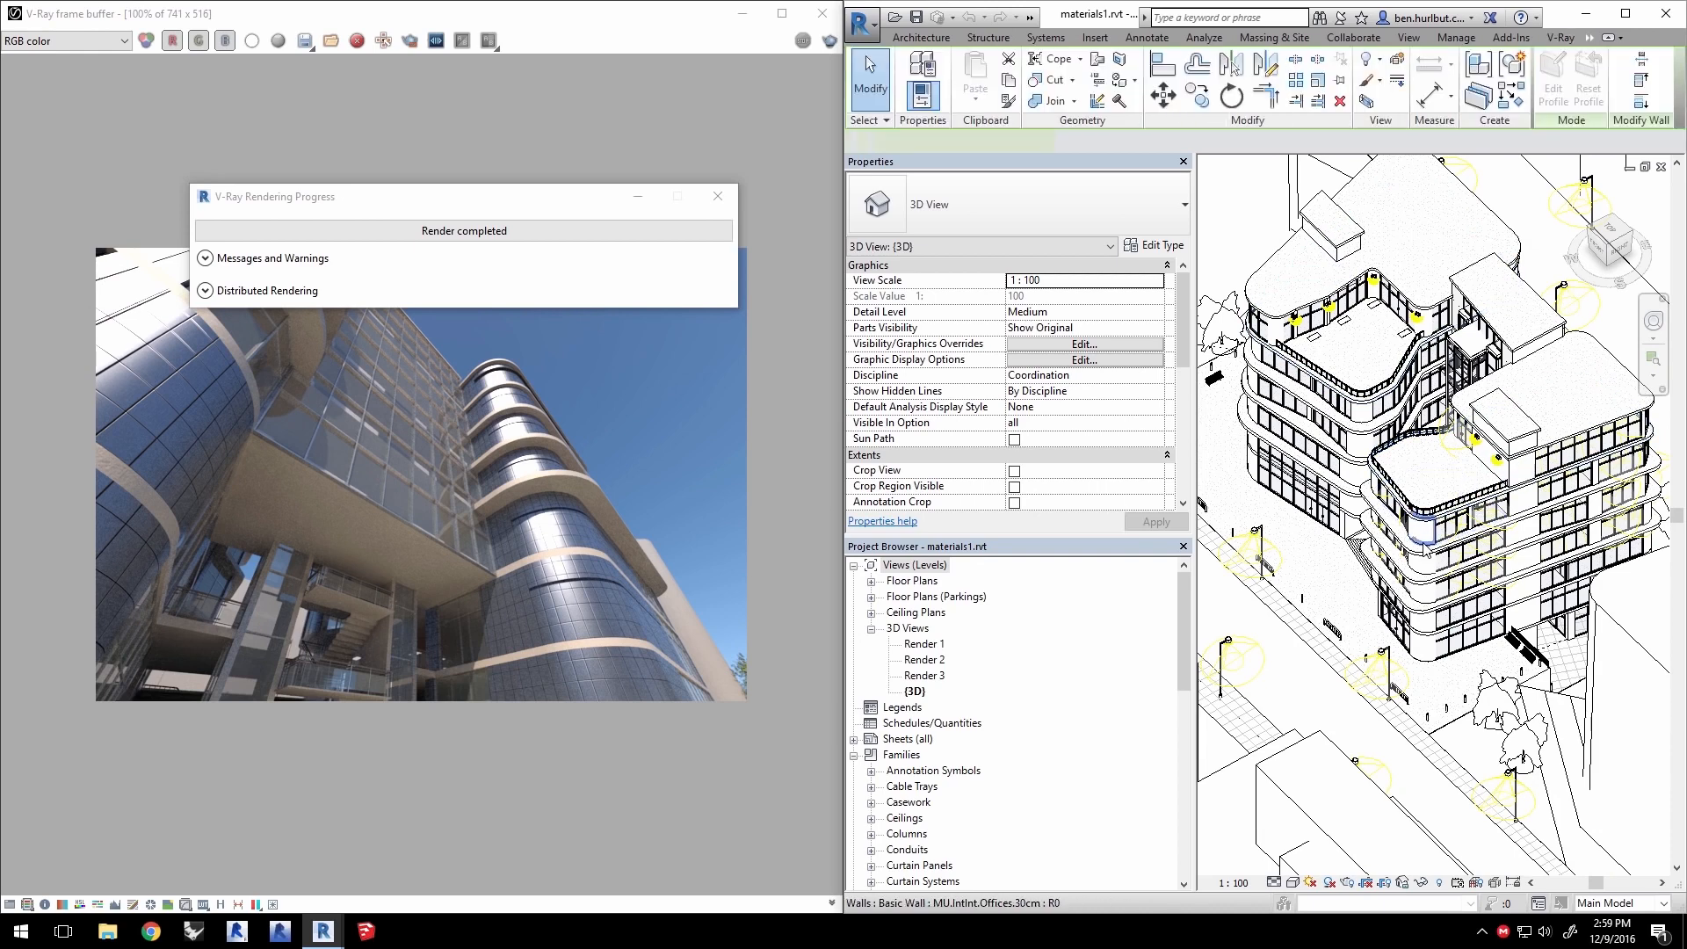
{"action": "left_click", "coordinate": [1142, 247]}
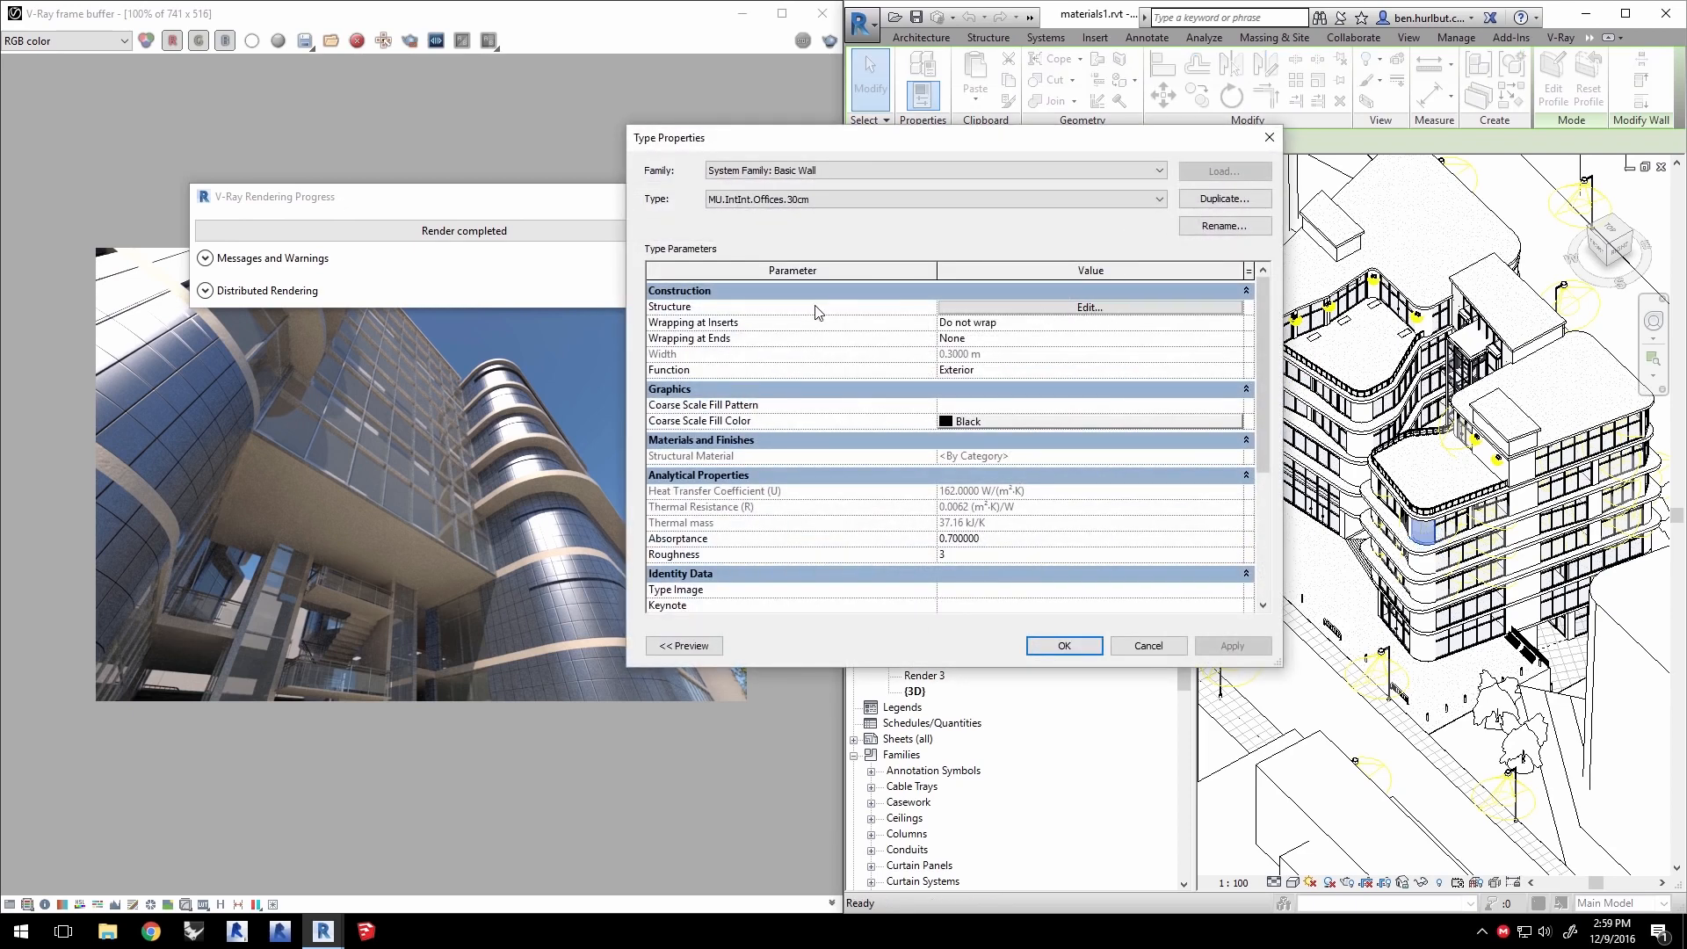
{"action": "left_click", "coordinate": [956, 309]}
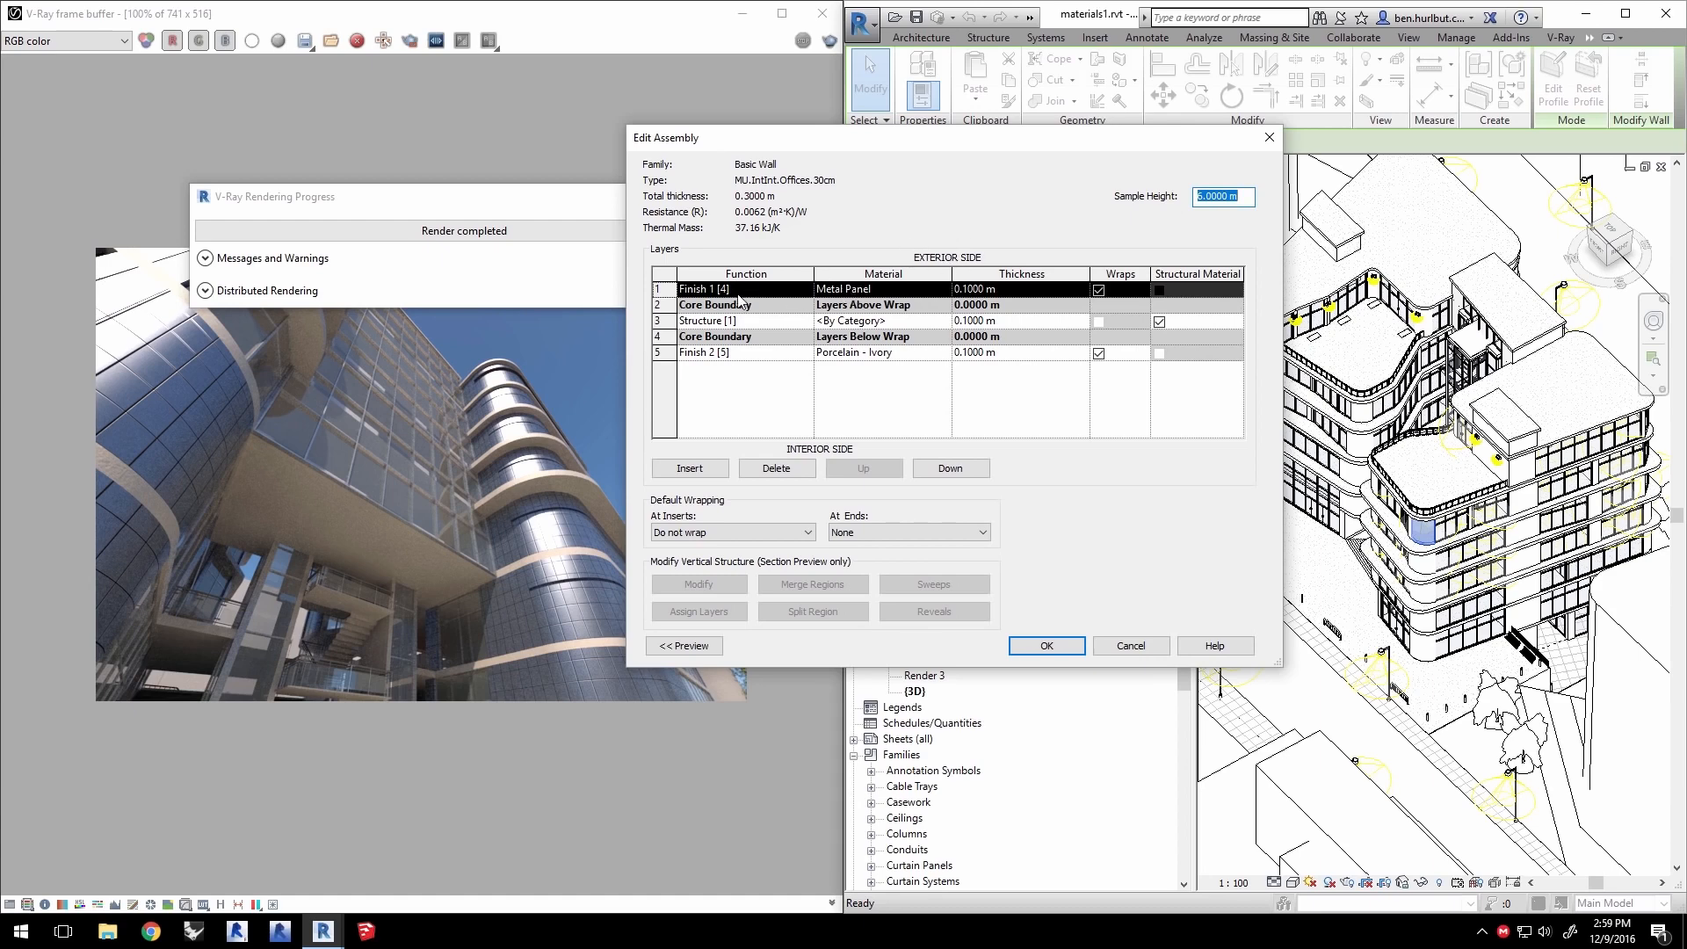
{"action": "left_click", "coordinate": [1131, 646]}
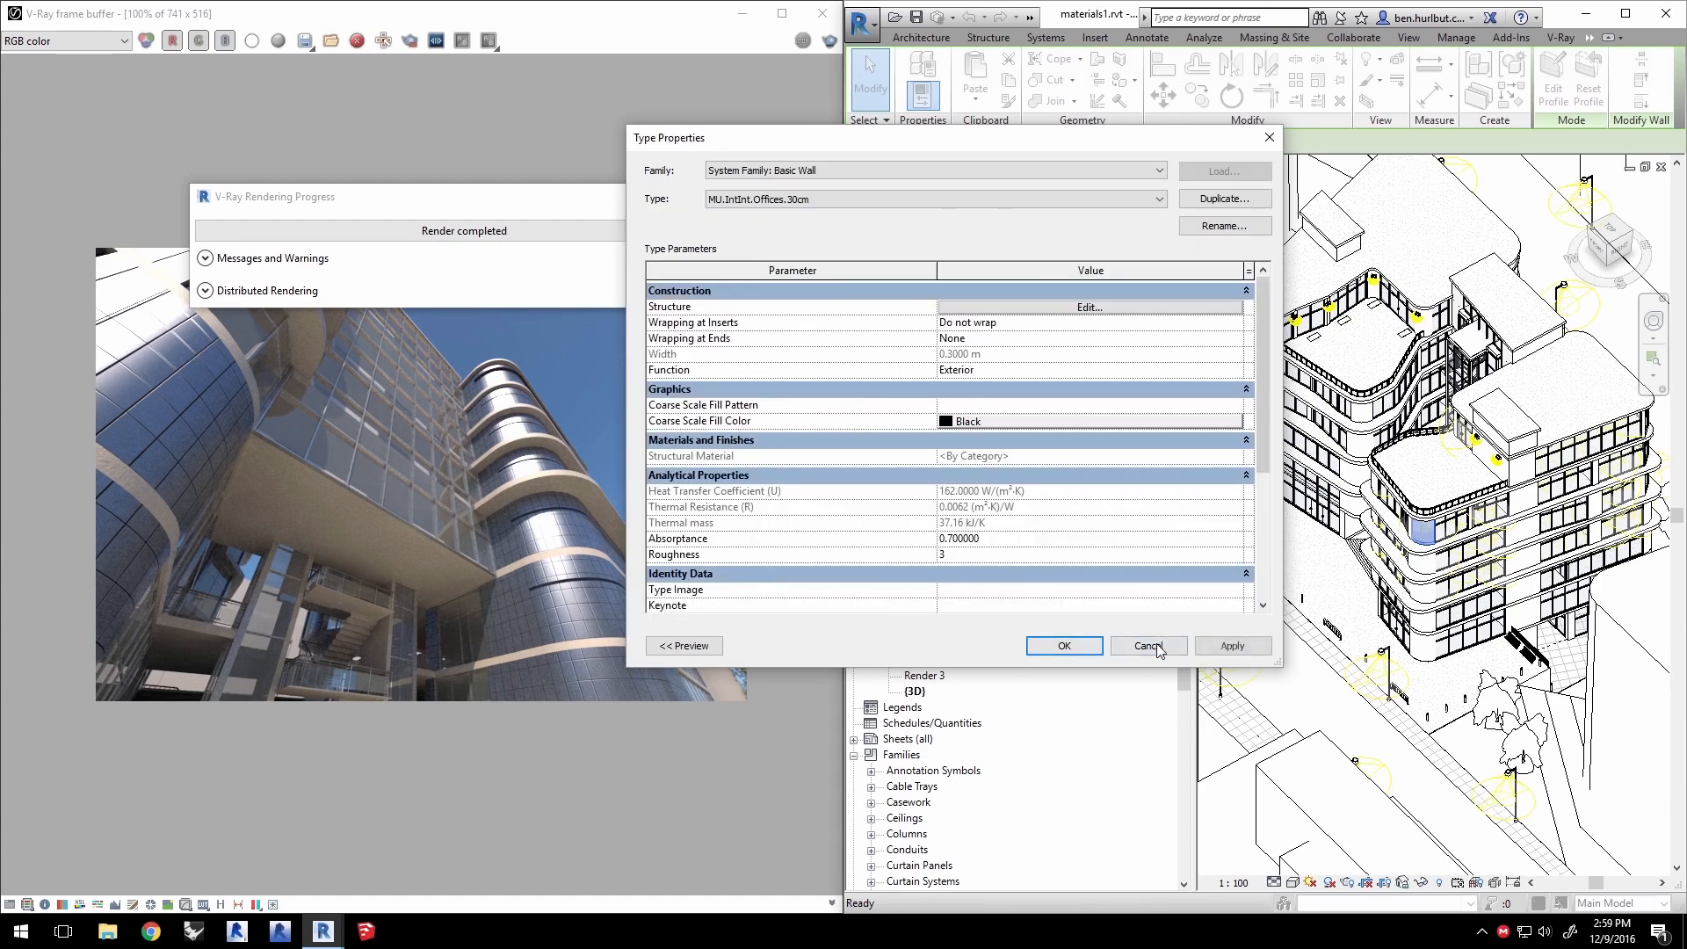
{"action": "left_click", "coordinate": [1065, 646]}
Open the V-Ray Material Browser beside the render and filter the material list by "metal pa"
{"action": "left_click", "coordinate": [1553, 40]}
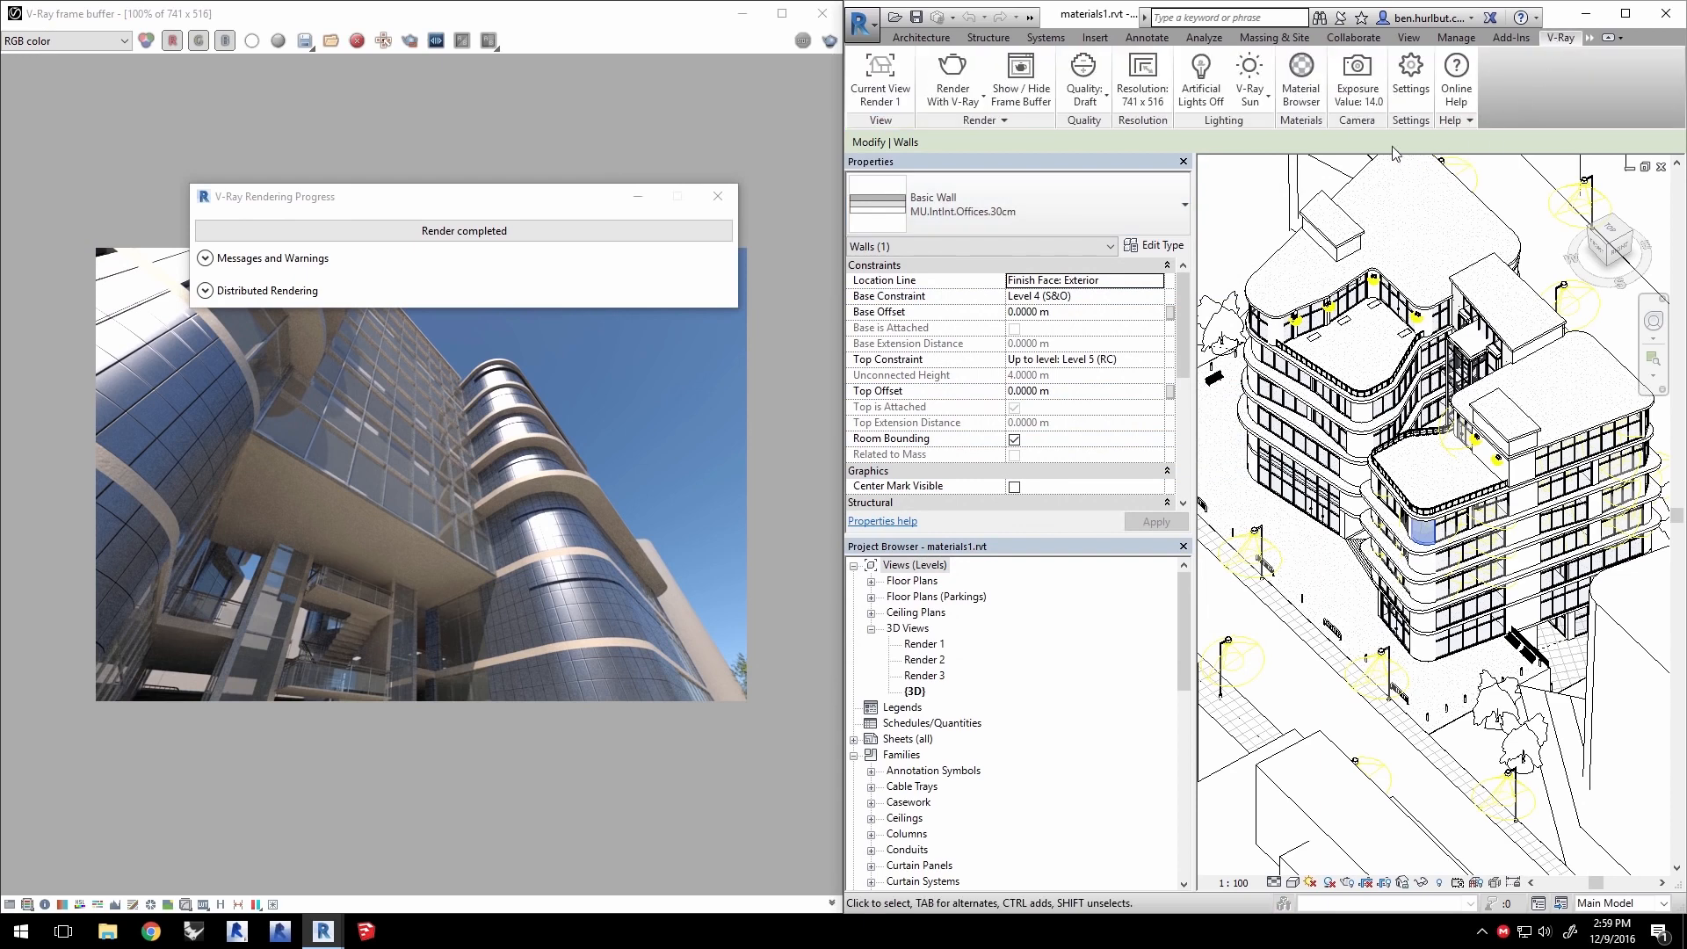
{"action": "left_click", "coordinate": [1285, 72]}
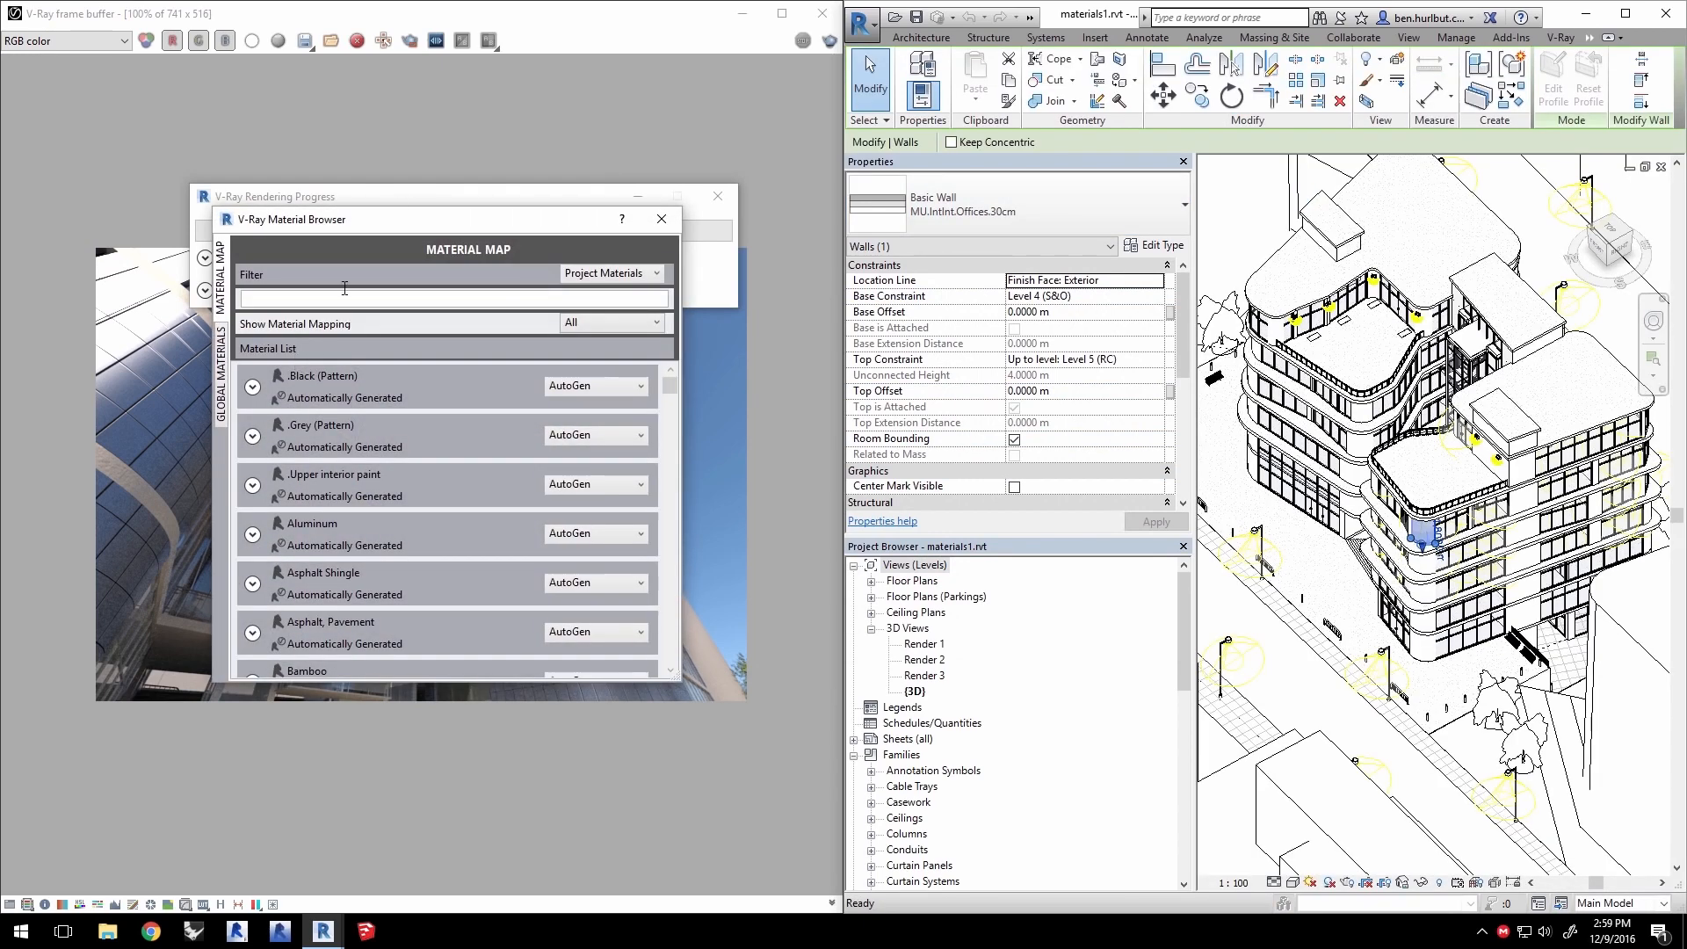
{"action": "left_click_drag", "start_coordinate": [369, 232], "coordinate": [818, 218]}
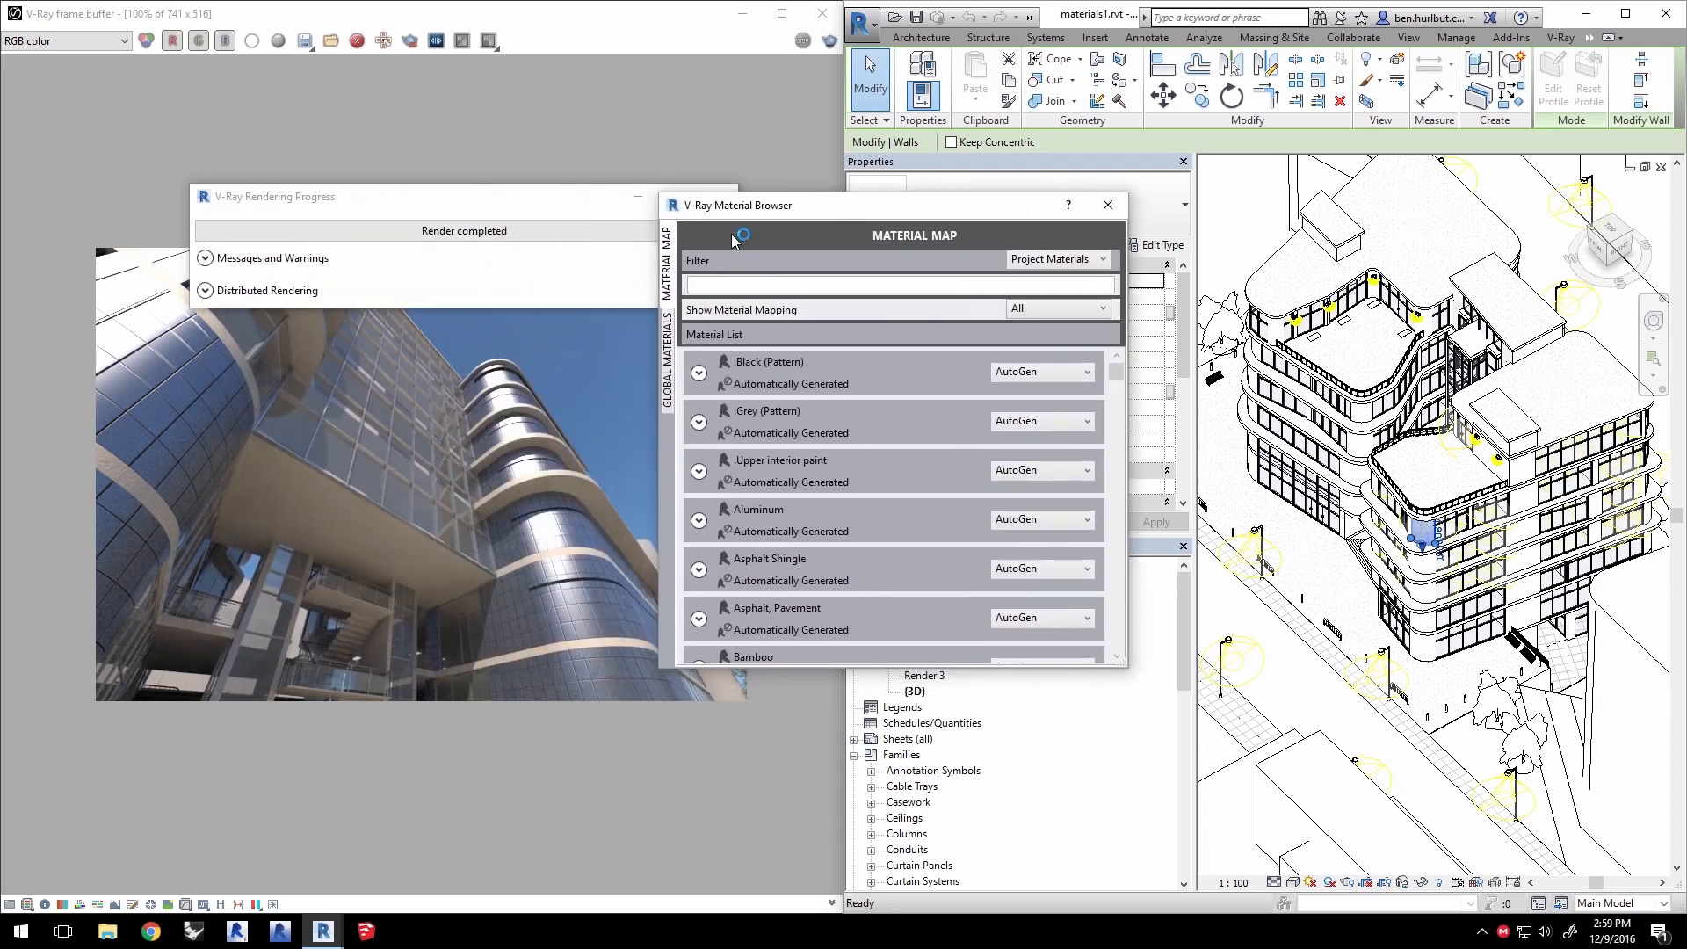
{"action": "left_click", "coordinate": [733, 286]}
{"action": "type", "text": "metal"}
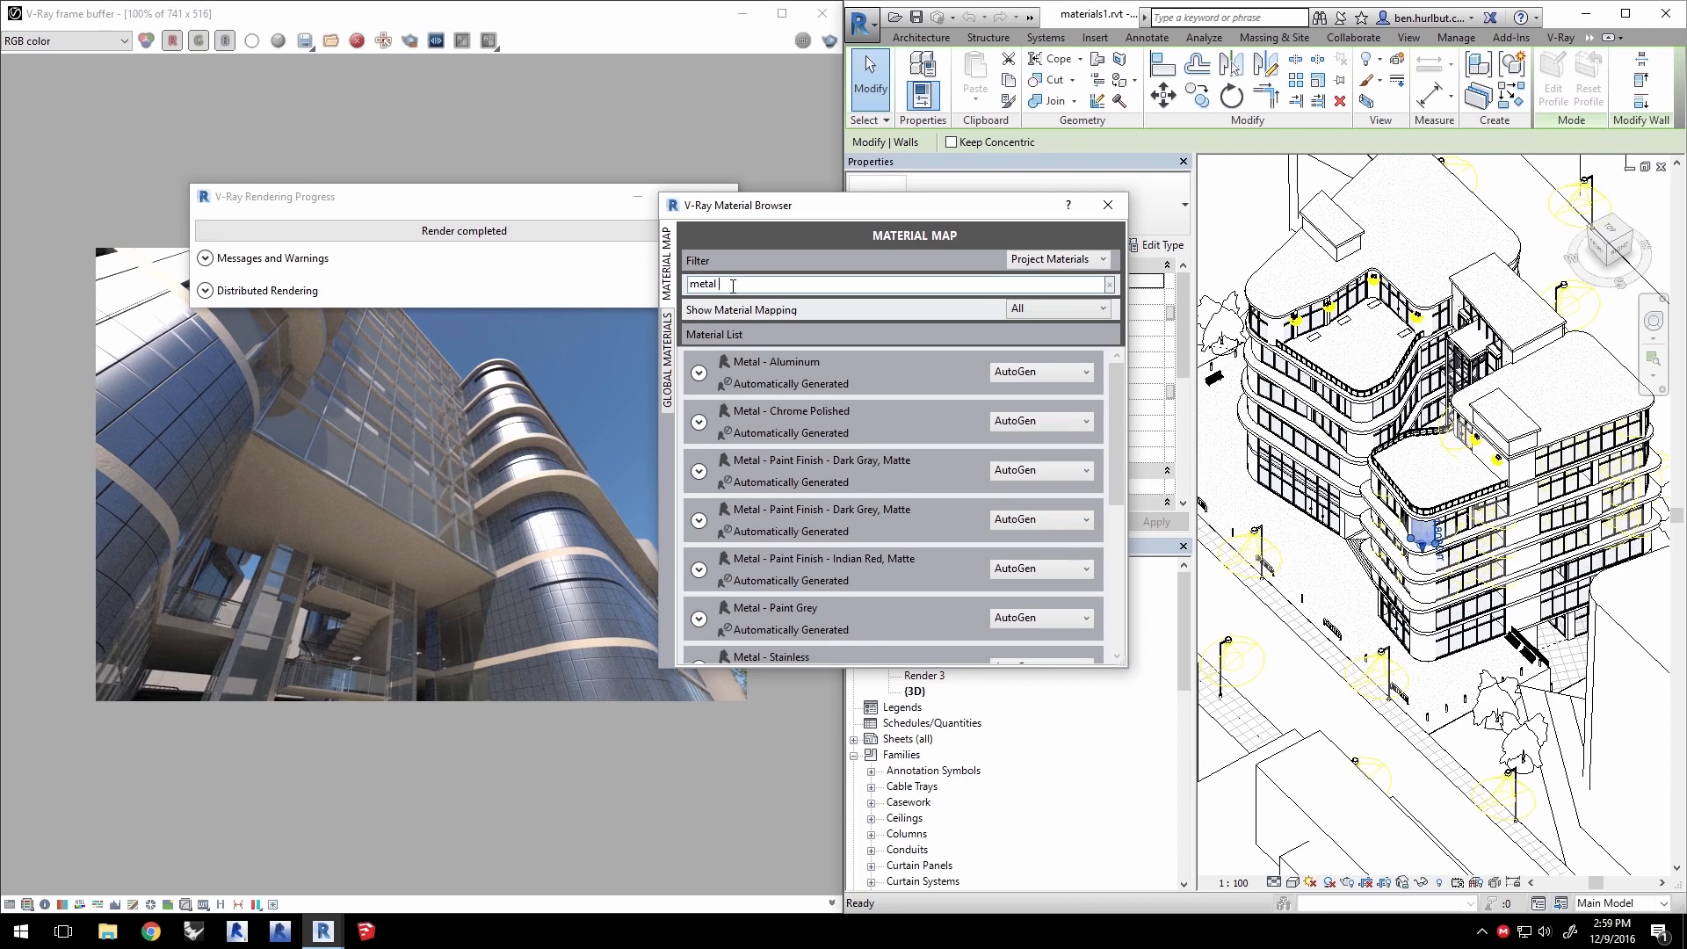
{"action": "type", "text": " pa"}
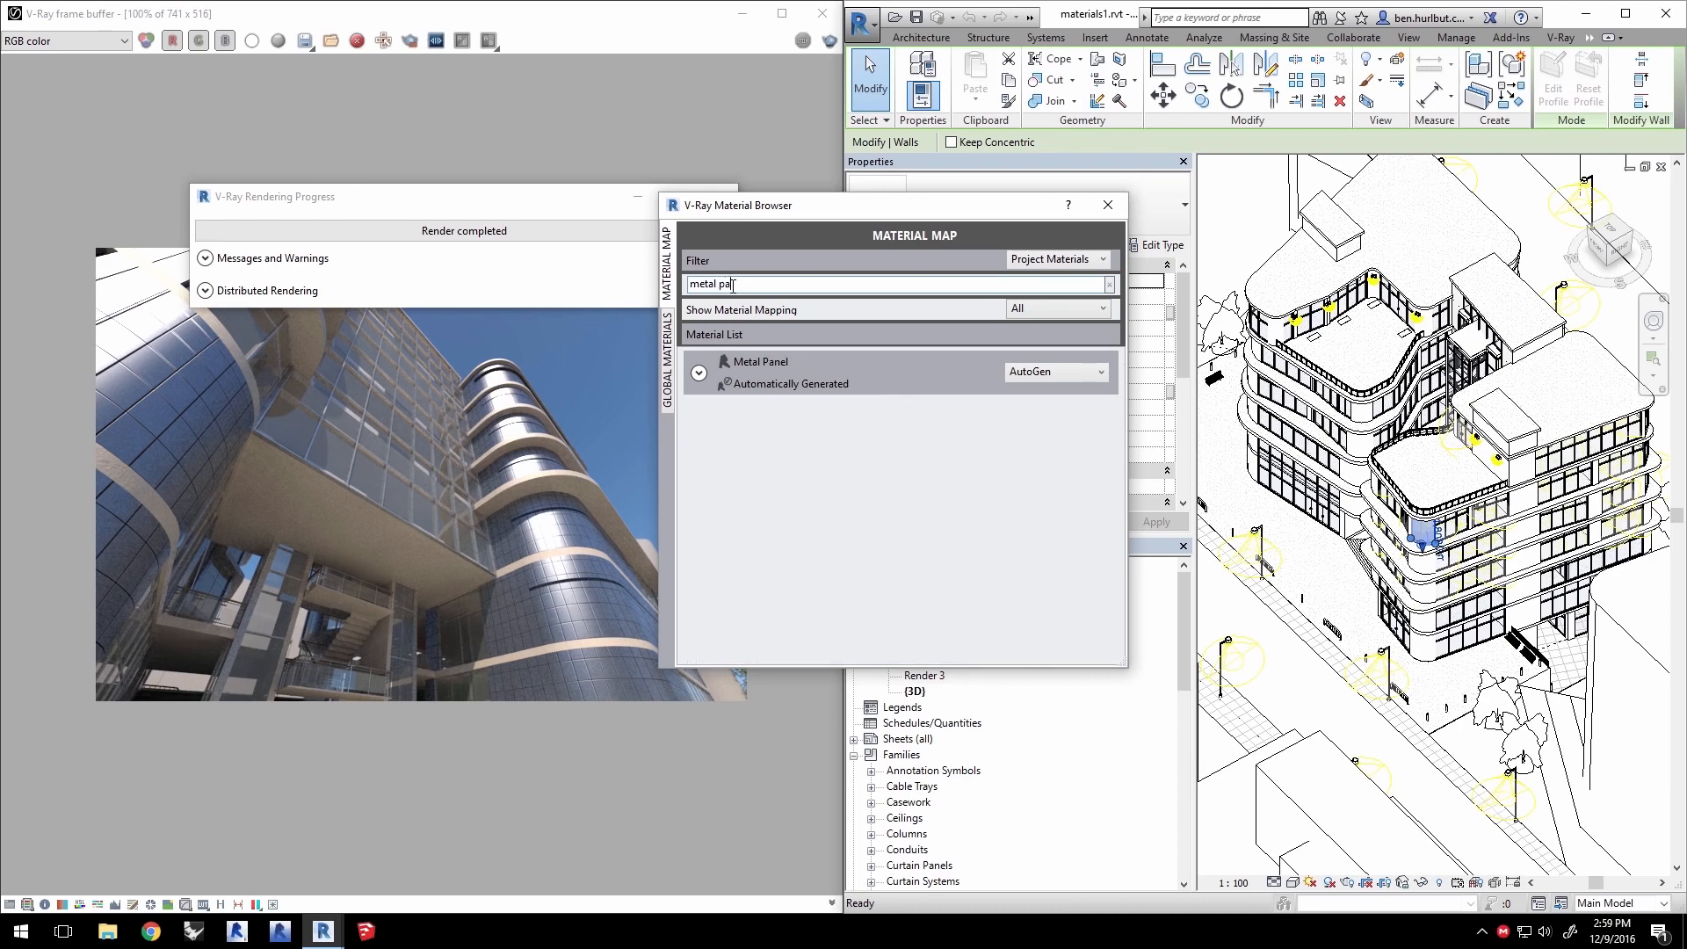
Map the Metal Panel material to Color with a custom brown and render the view again
{"action": "left_click", "coordinate": [1030, 374]}
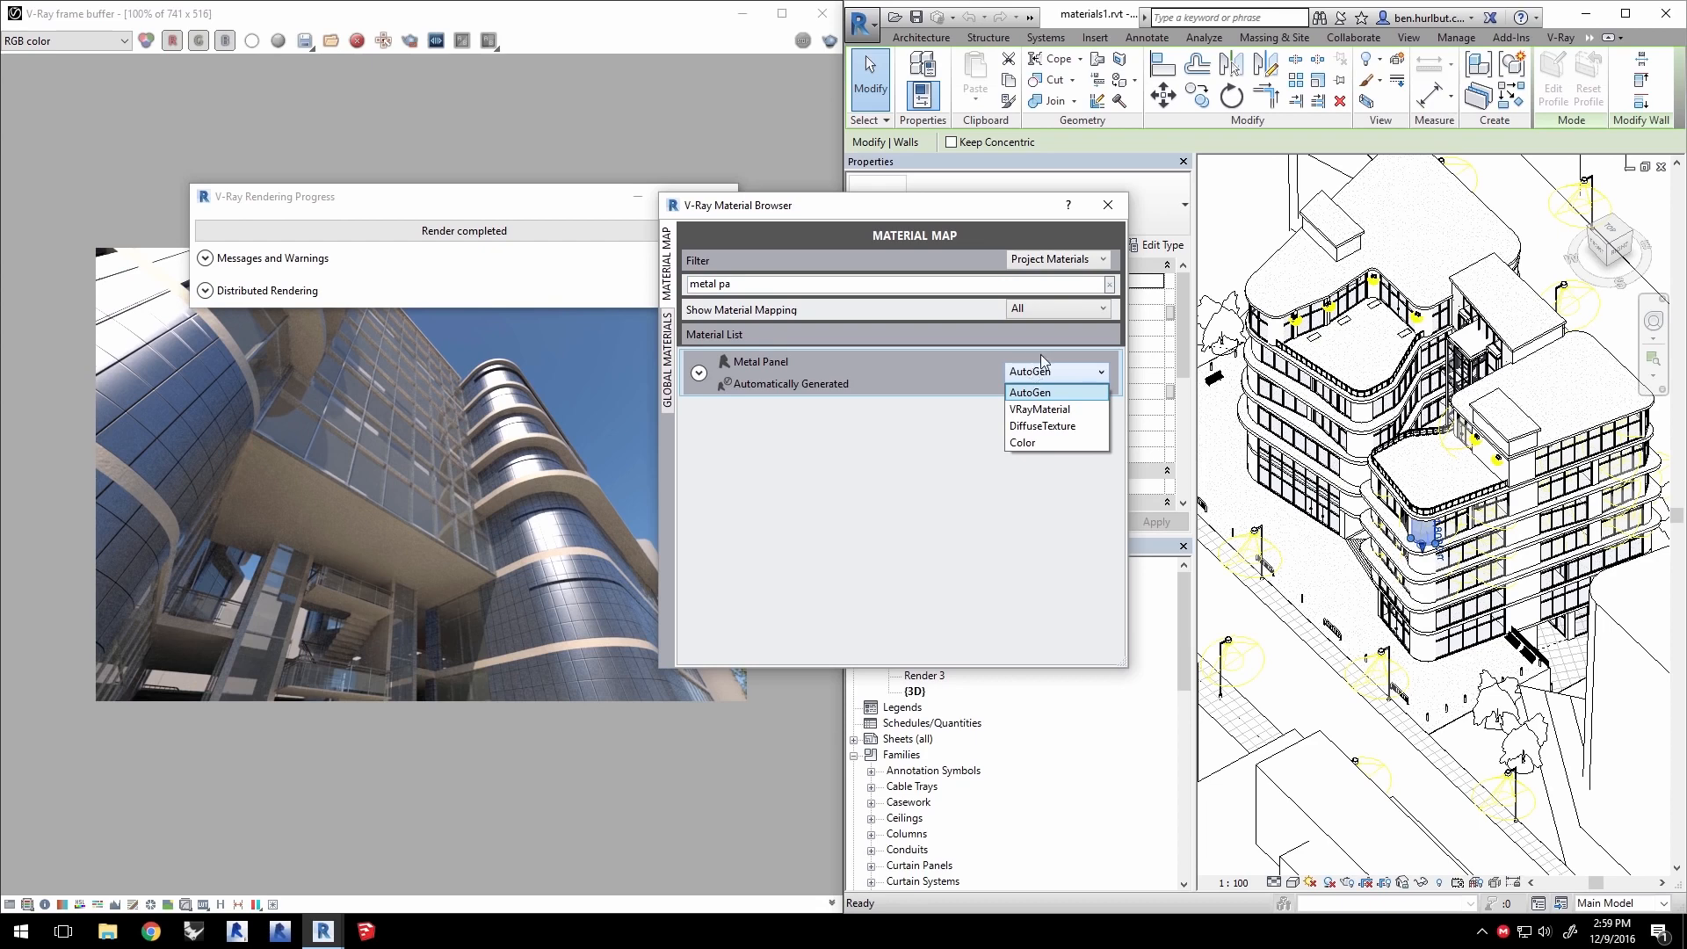
{"action": "left_click", "coordinate": [1023, 442]}
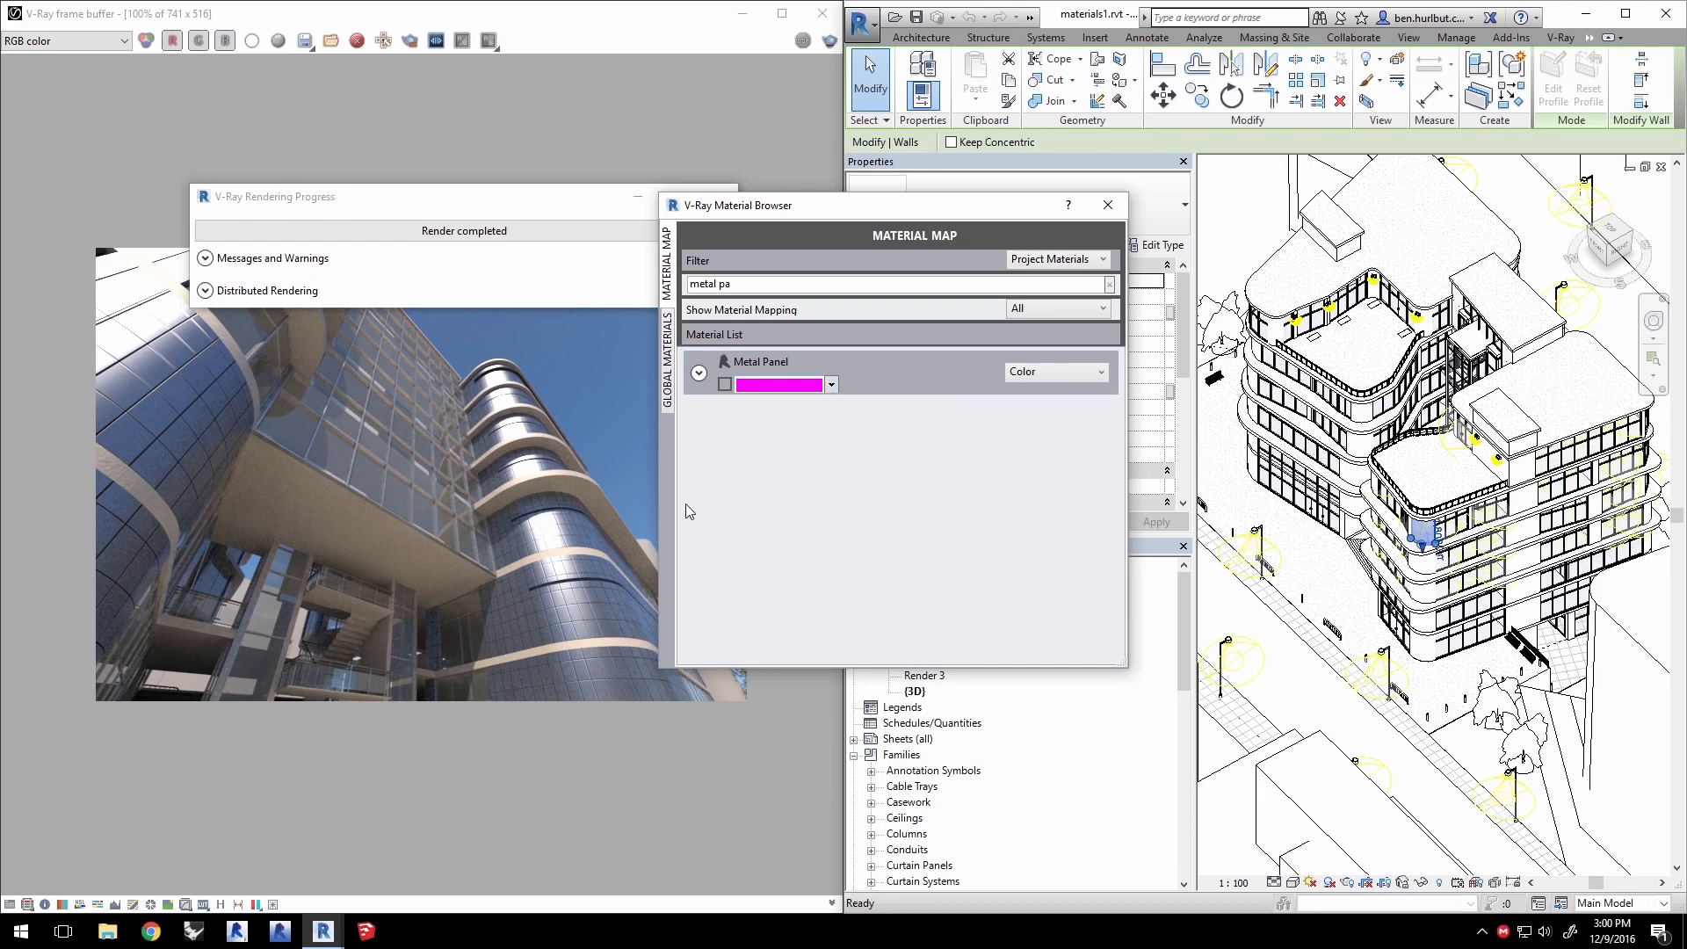
{"action": "left_click", "coordinate": [831, 384]}
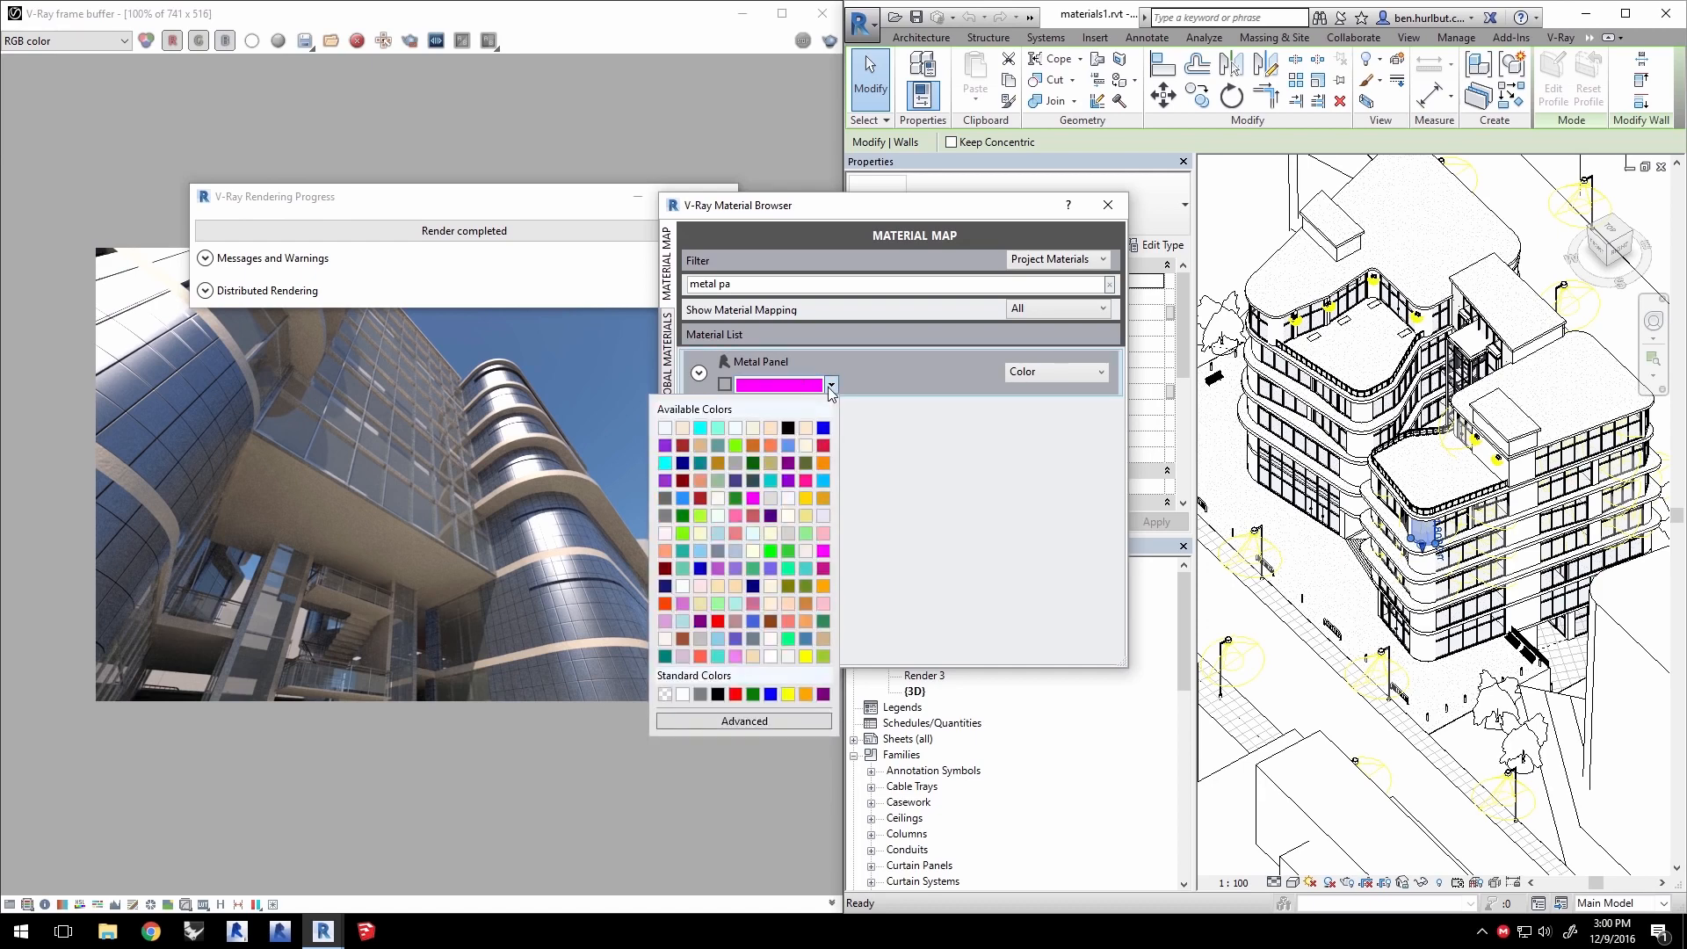
{"action": "left_click", "coordinate": [743, 721]}
{"action": "left_click_drag", "start_coordinate": [780, 484], "coordinate": [678, 426]}
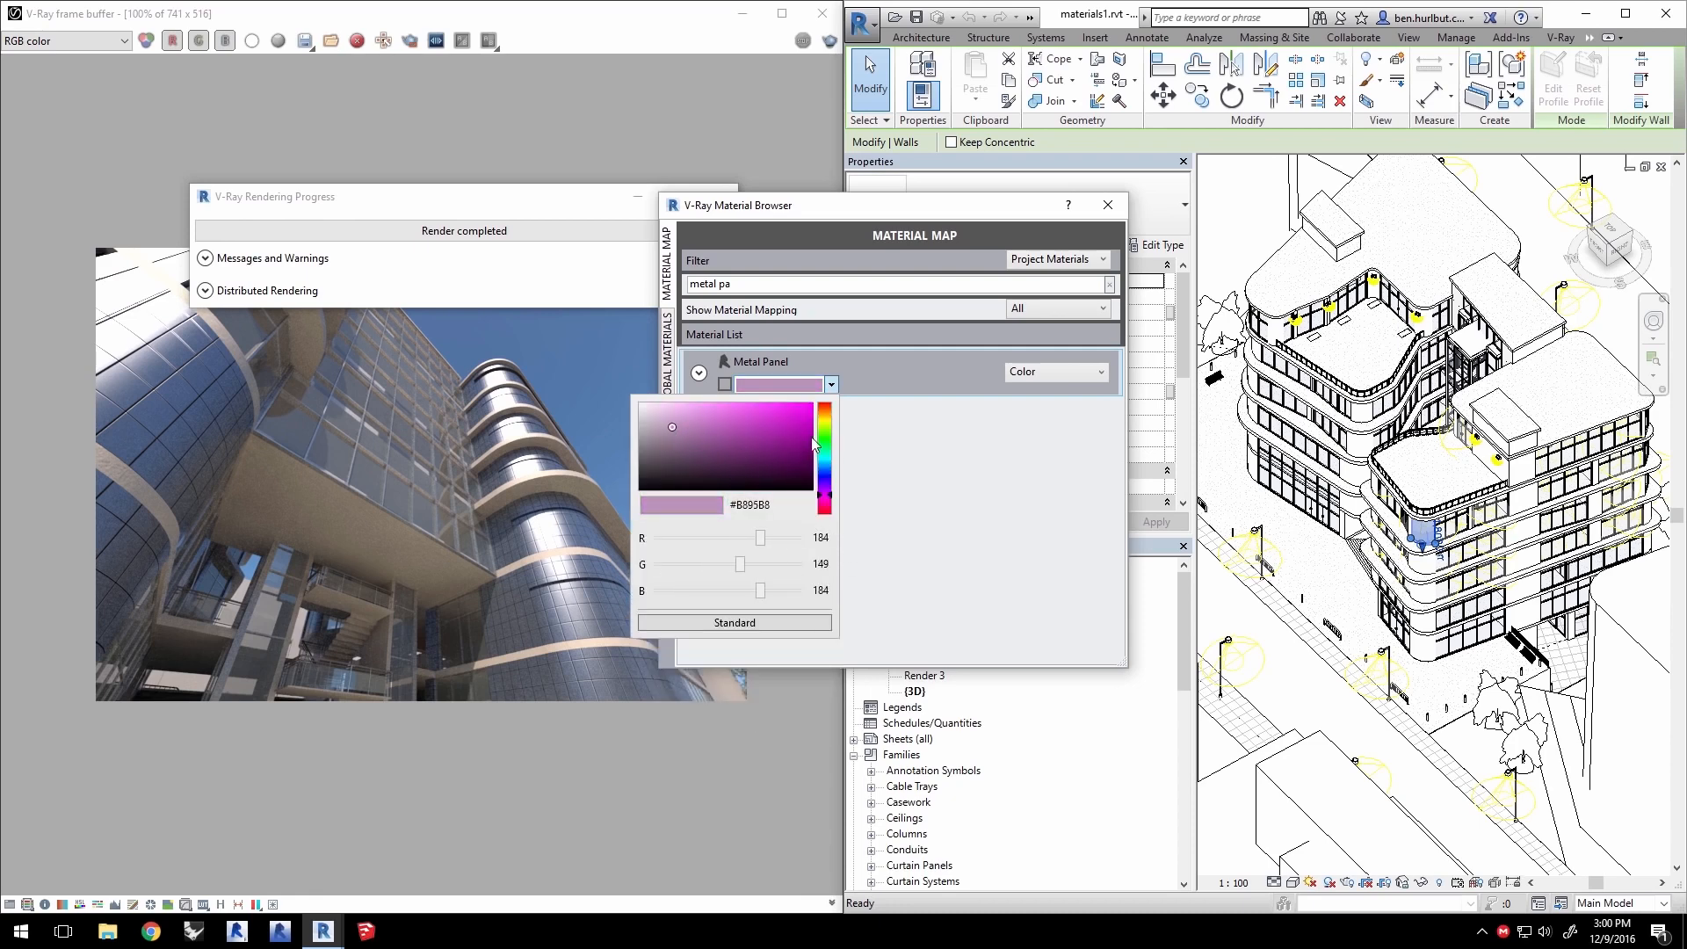
{"action": "left_click_drag", "start_coordinate": [823, 425], "coordinate": [824, 414]}
{"action": "left_click_drag", "start_coordinate": [708, 431], "coordinate": [720, 442]}
{"action": "left_click", "coordinate": [858, 388]}
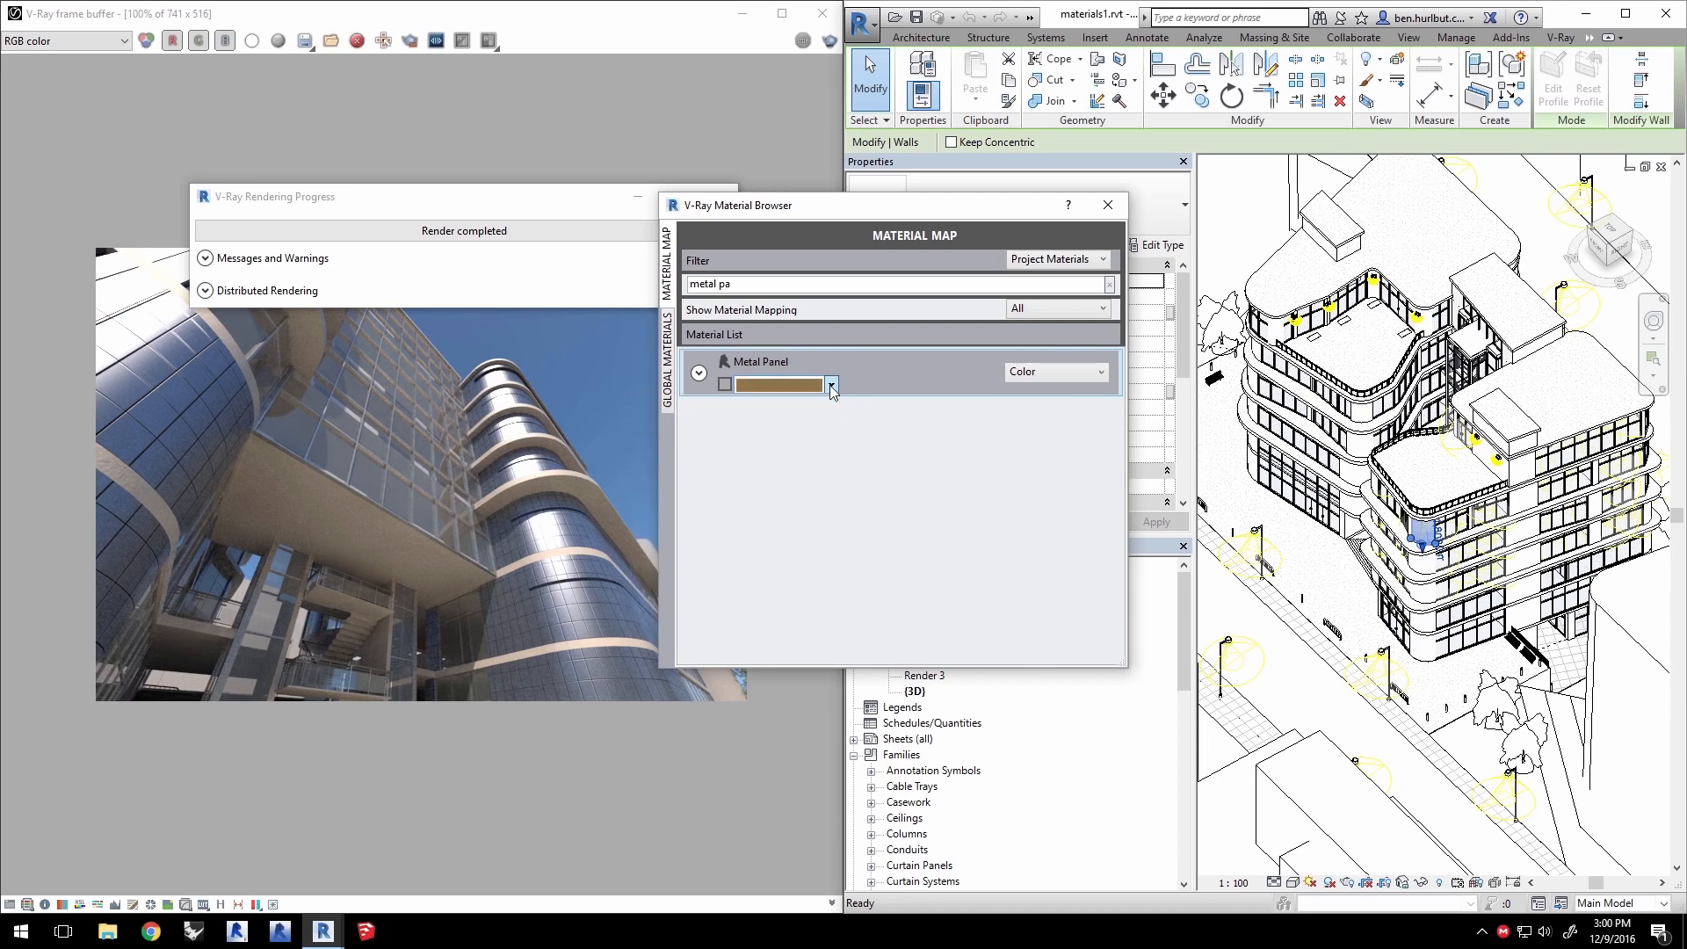
{"action": "left_click", "coordinate": [1561, 37]}
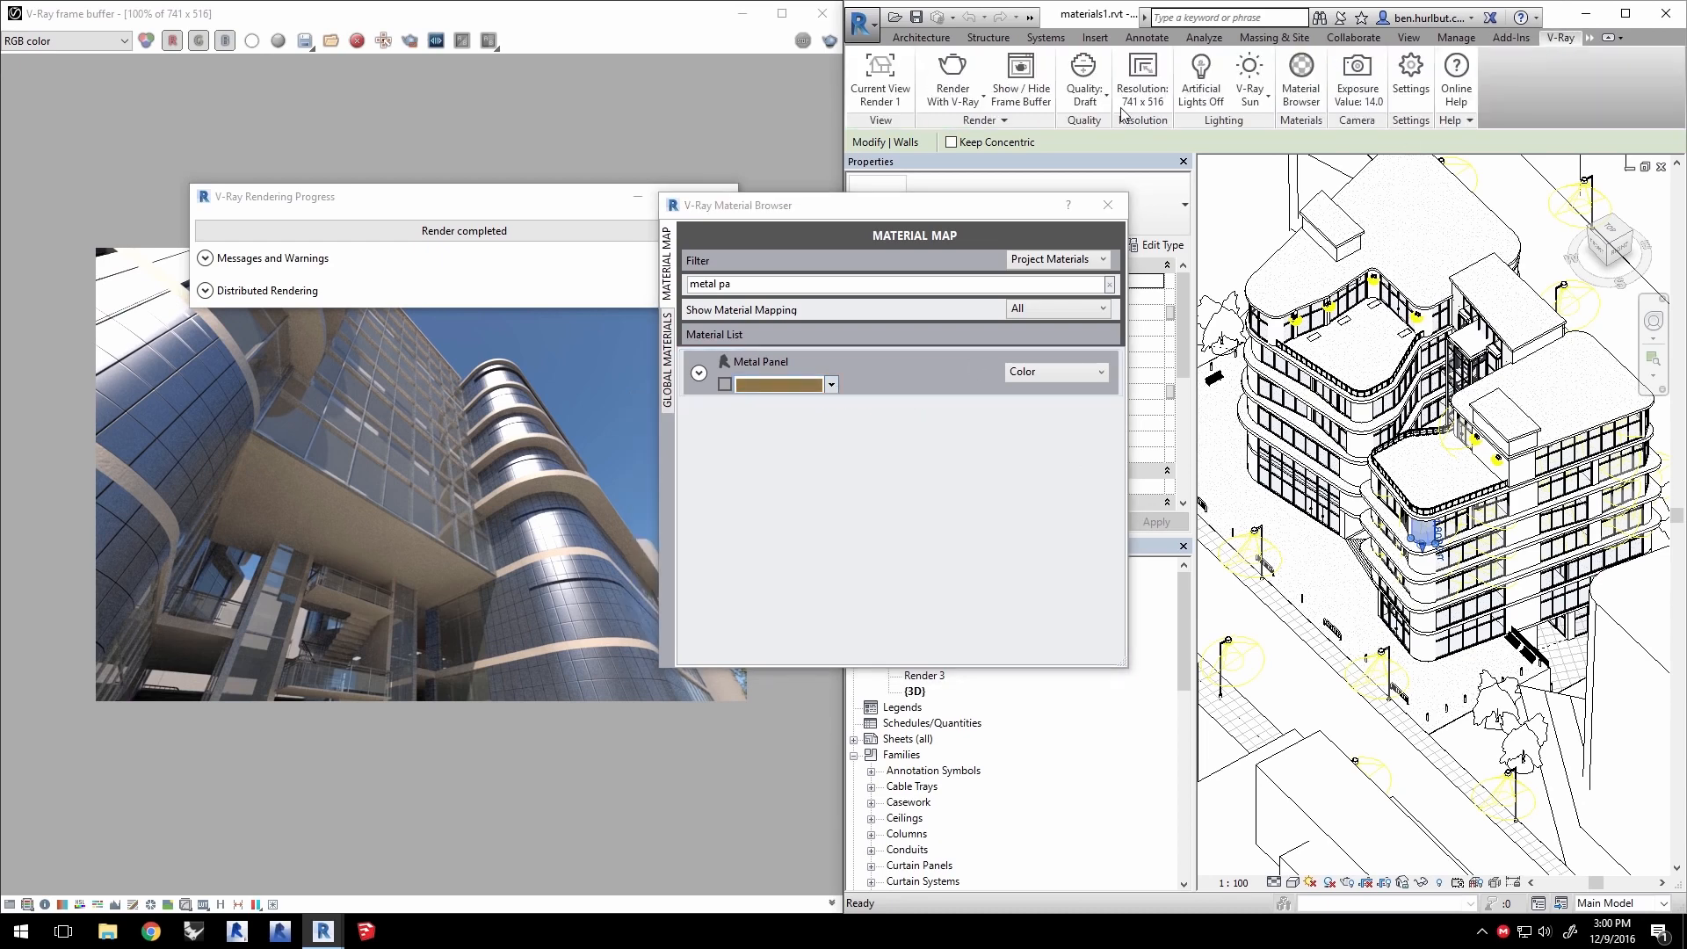
{"action": "left_click", "coordinate": [936, 78]}
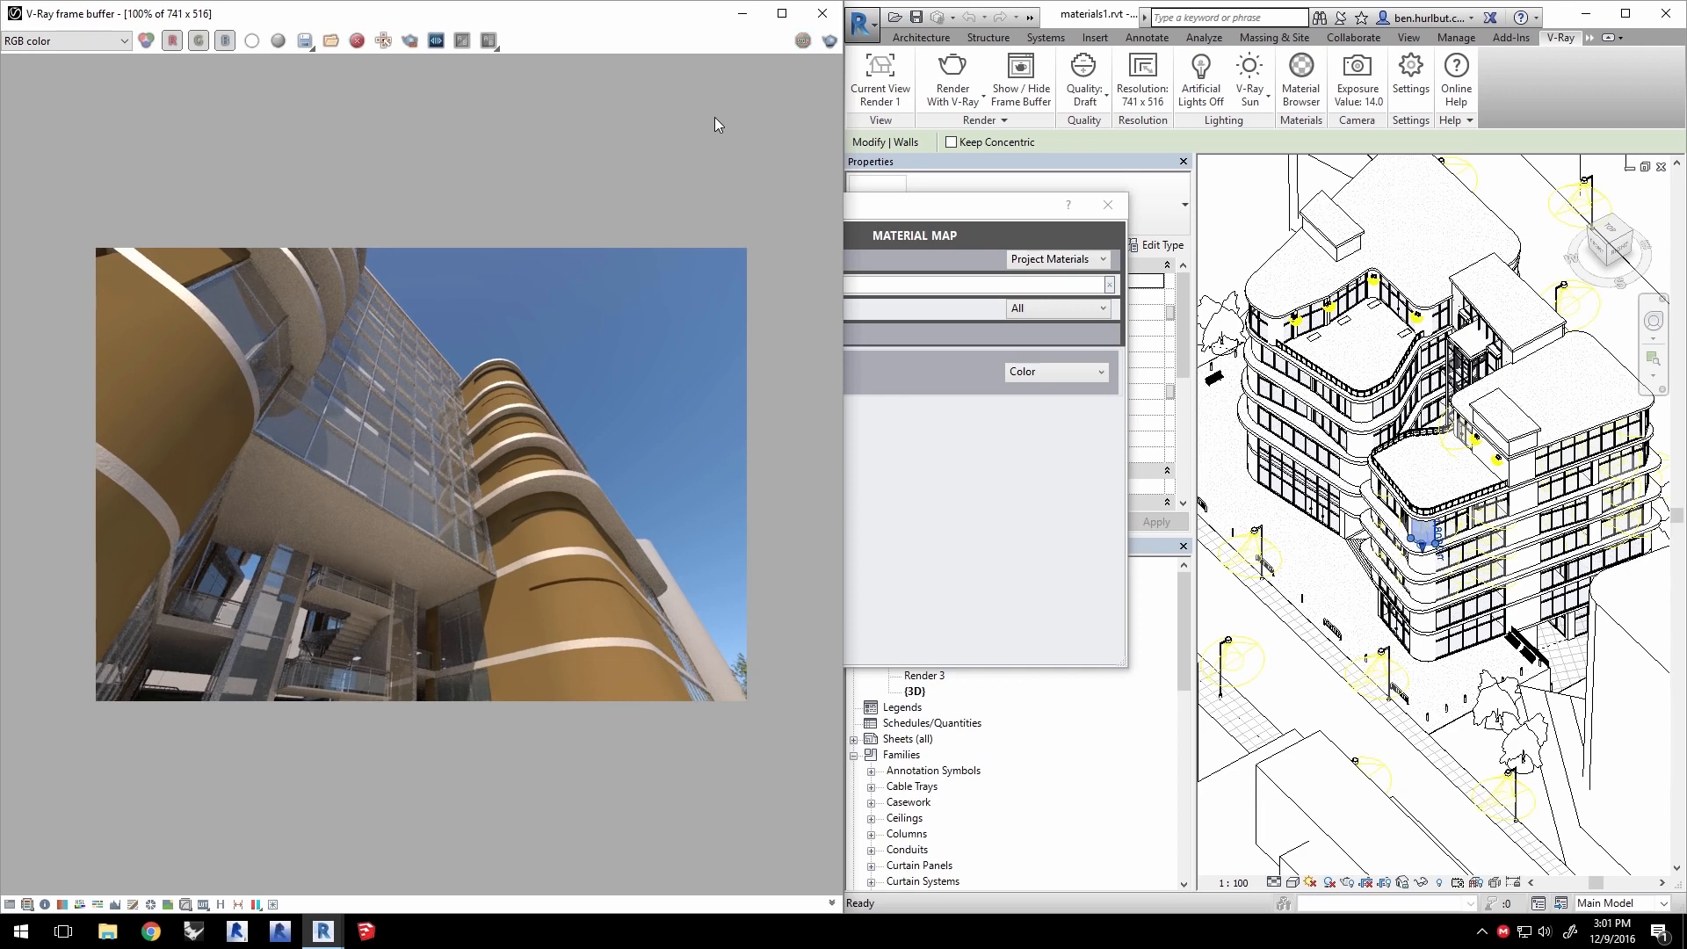
Switch the Metal Panel material to DiffuseTexture using Brick_diffuse.jpg and render the view again
{"action": "left_click", "coordinate": [1057, 372]}
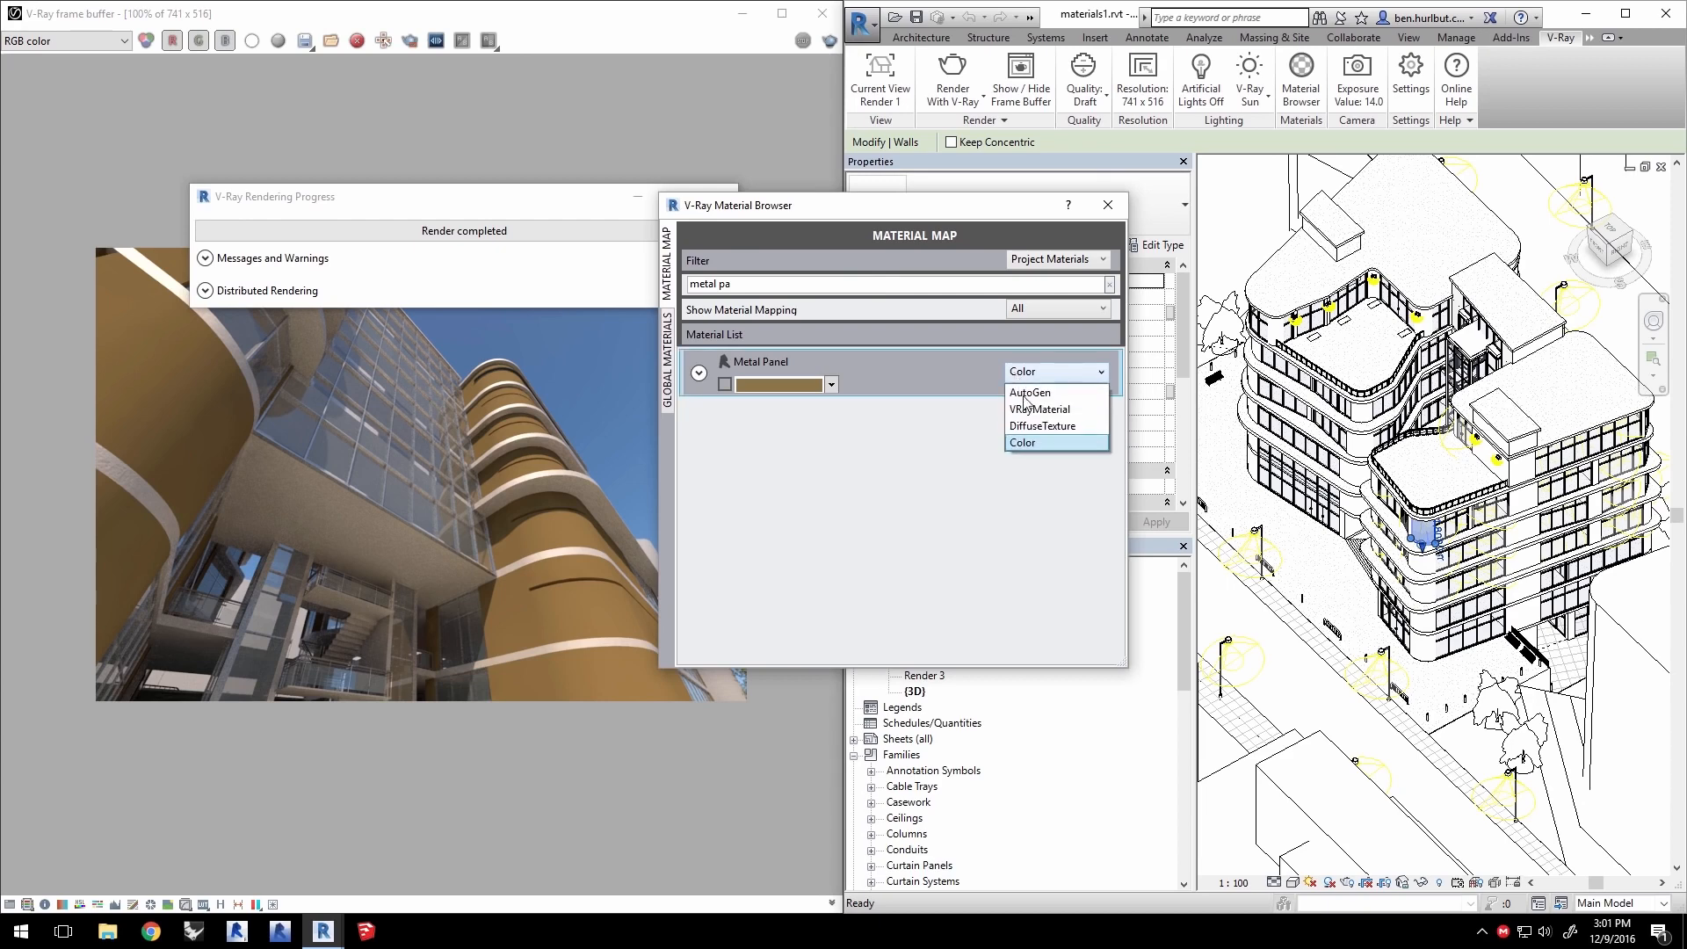
{"action": "left_click", "coordinate": [1037, 426]}
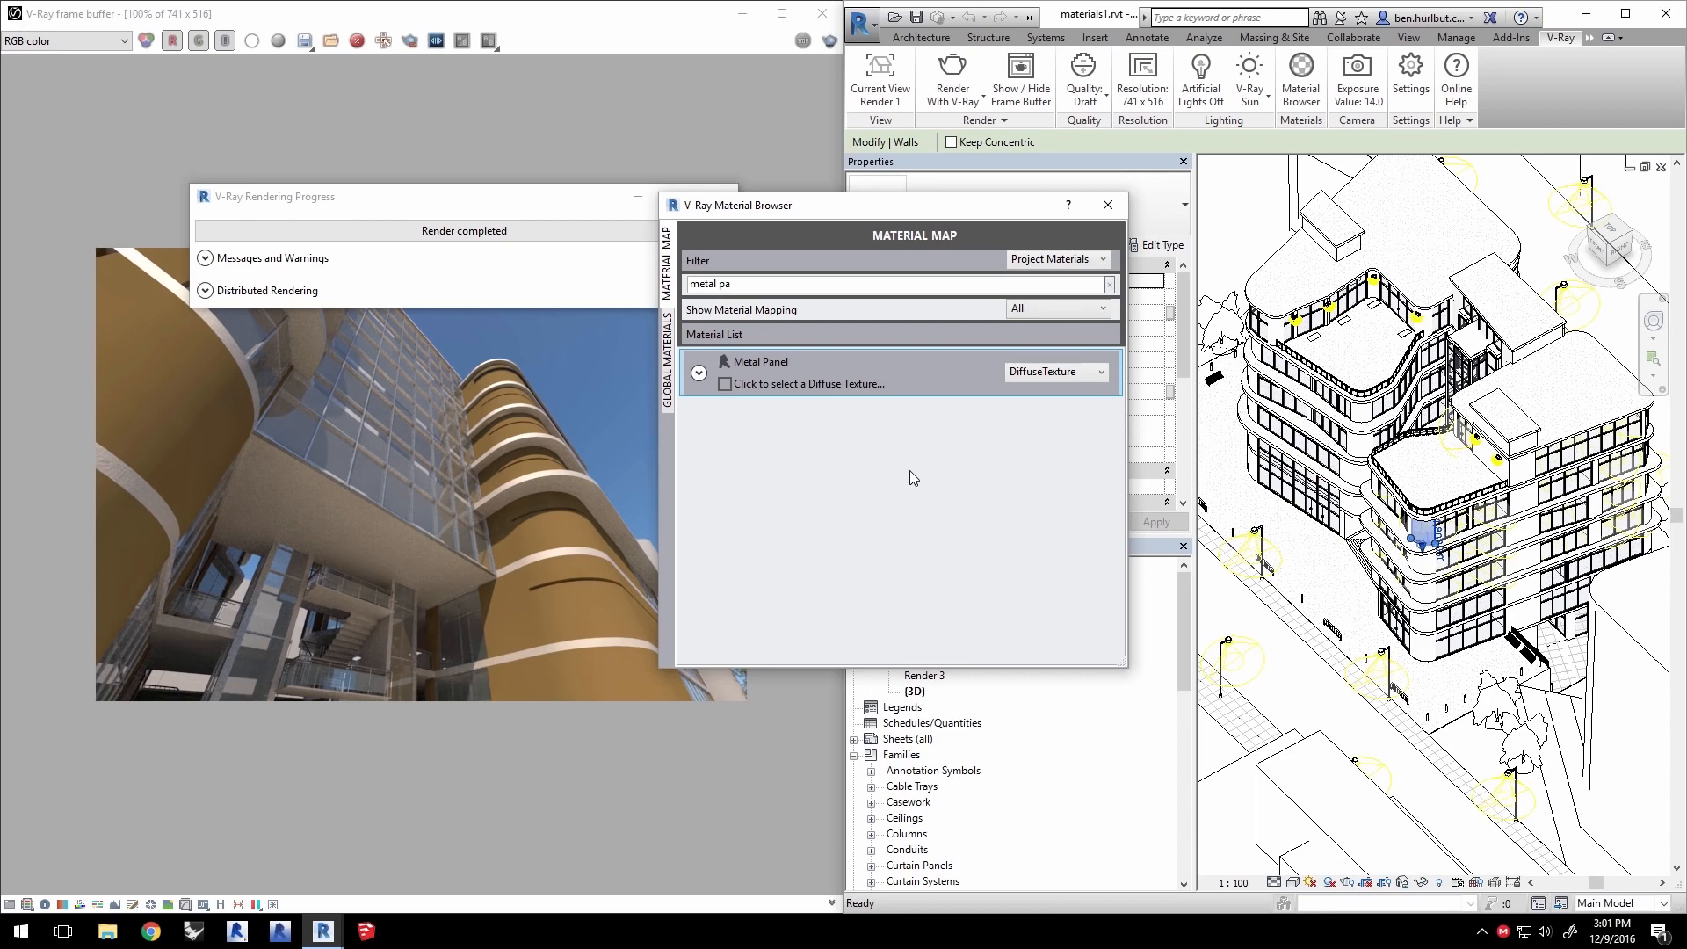
{"action": "left_click", "coordinate": [831, 384]}
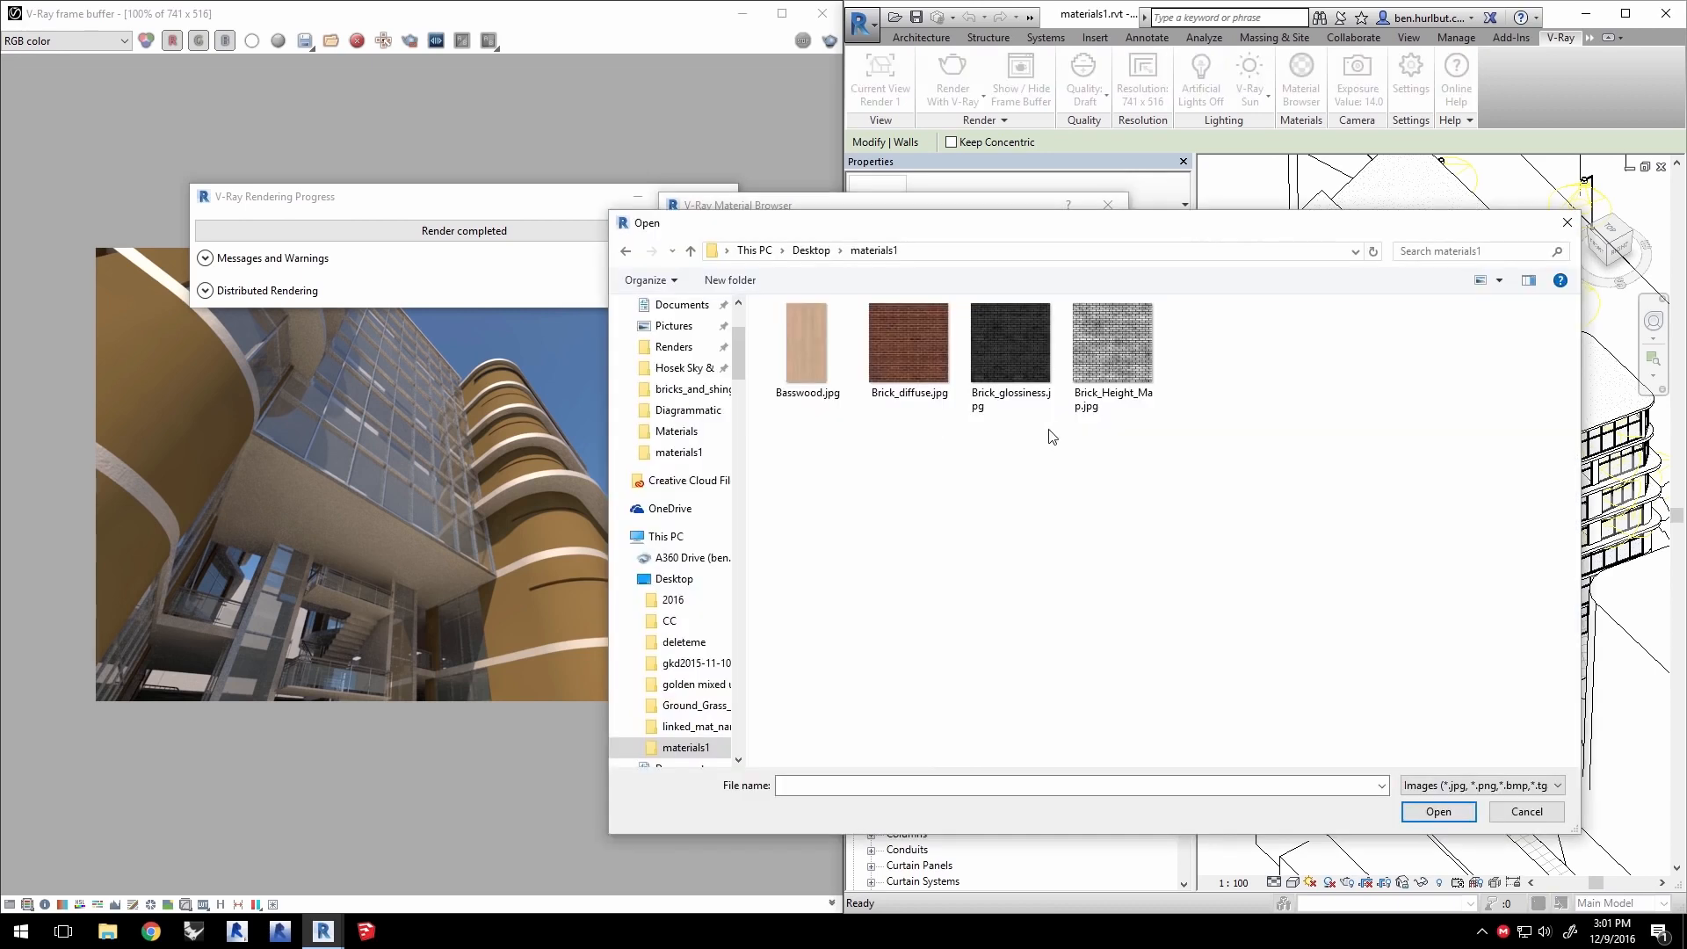
{"action": "left_click", "coordinate": [900, 331]}
{"action": "left_click", "coordinate": [1448, 813]}
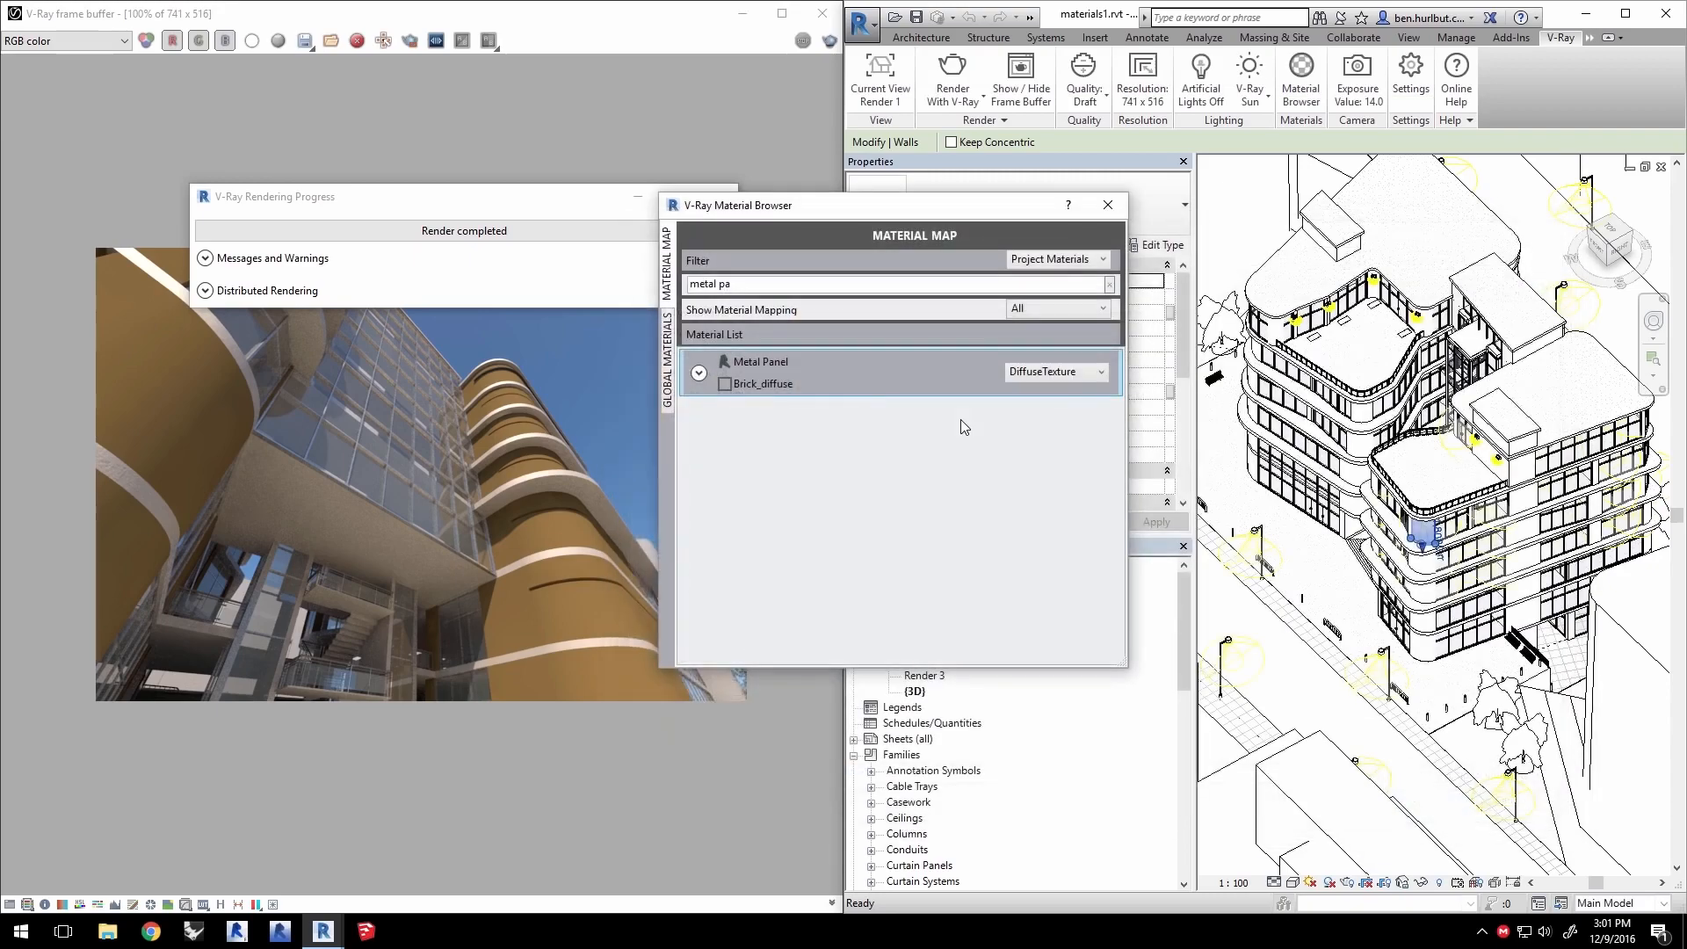
{"action": "left_click", "coordinate": [953, 78]}
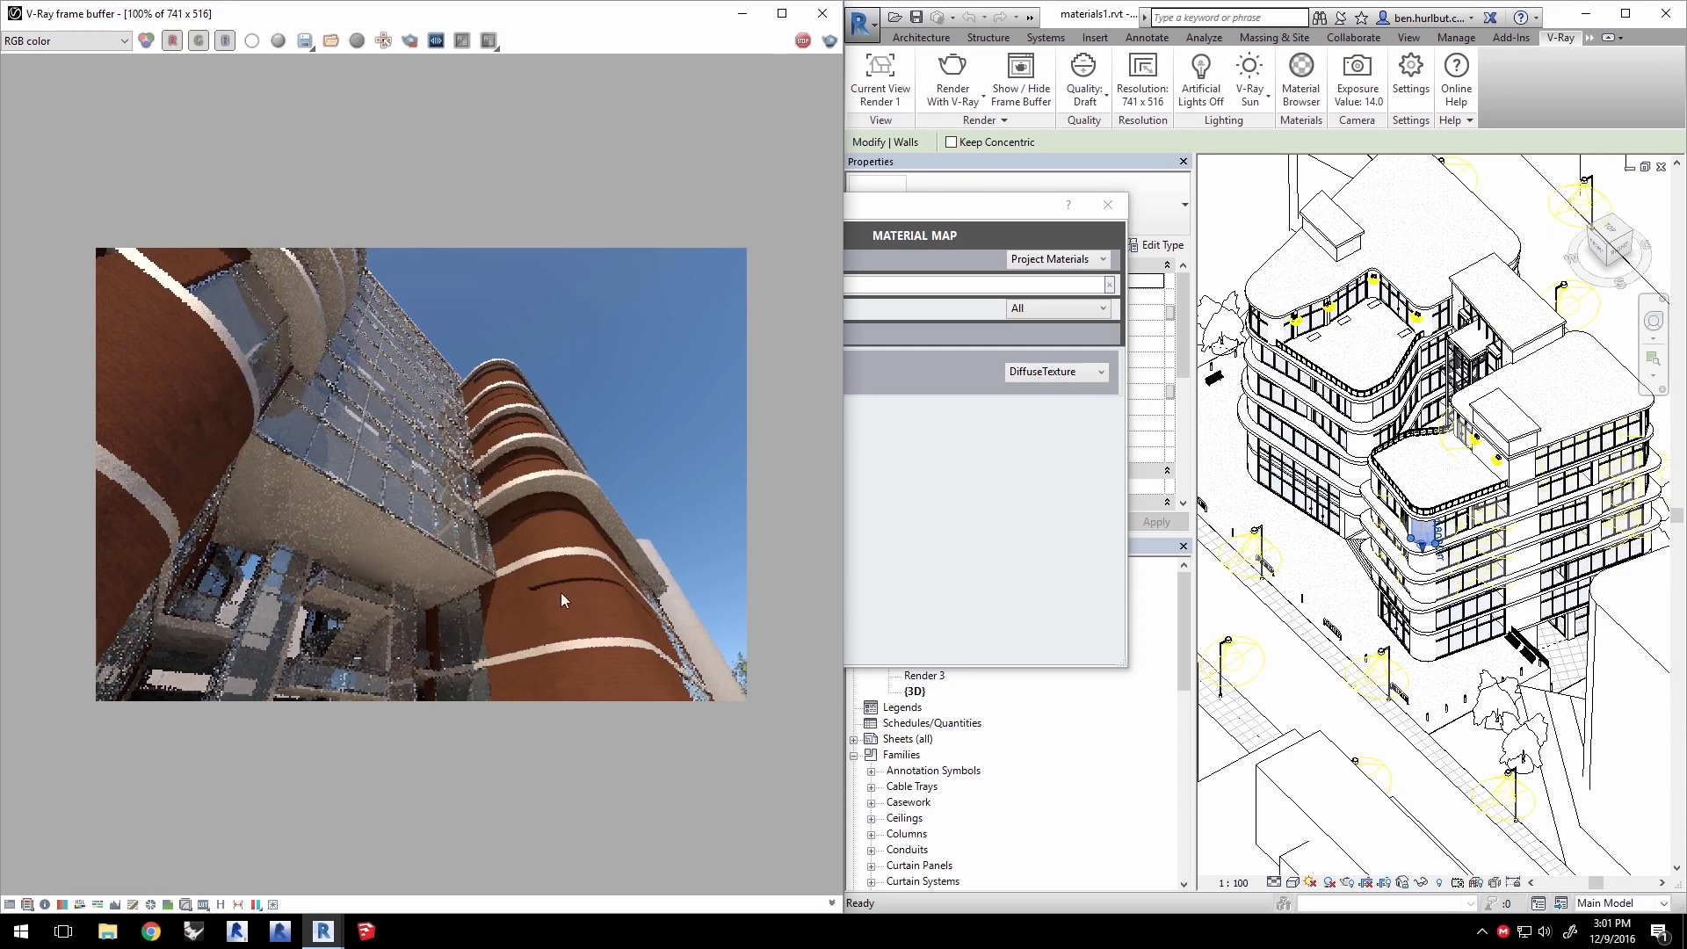
Expand the Metal Panel texture settings and review the brick image among the texture files, keeping the current file
{"action": "left_click_drag", "start_coordinate": [955, 210], "coordinate": [1045, 226]}
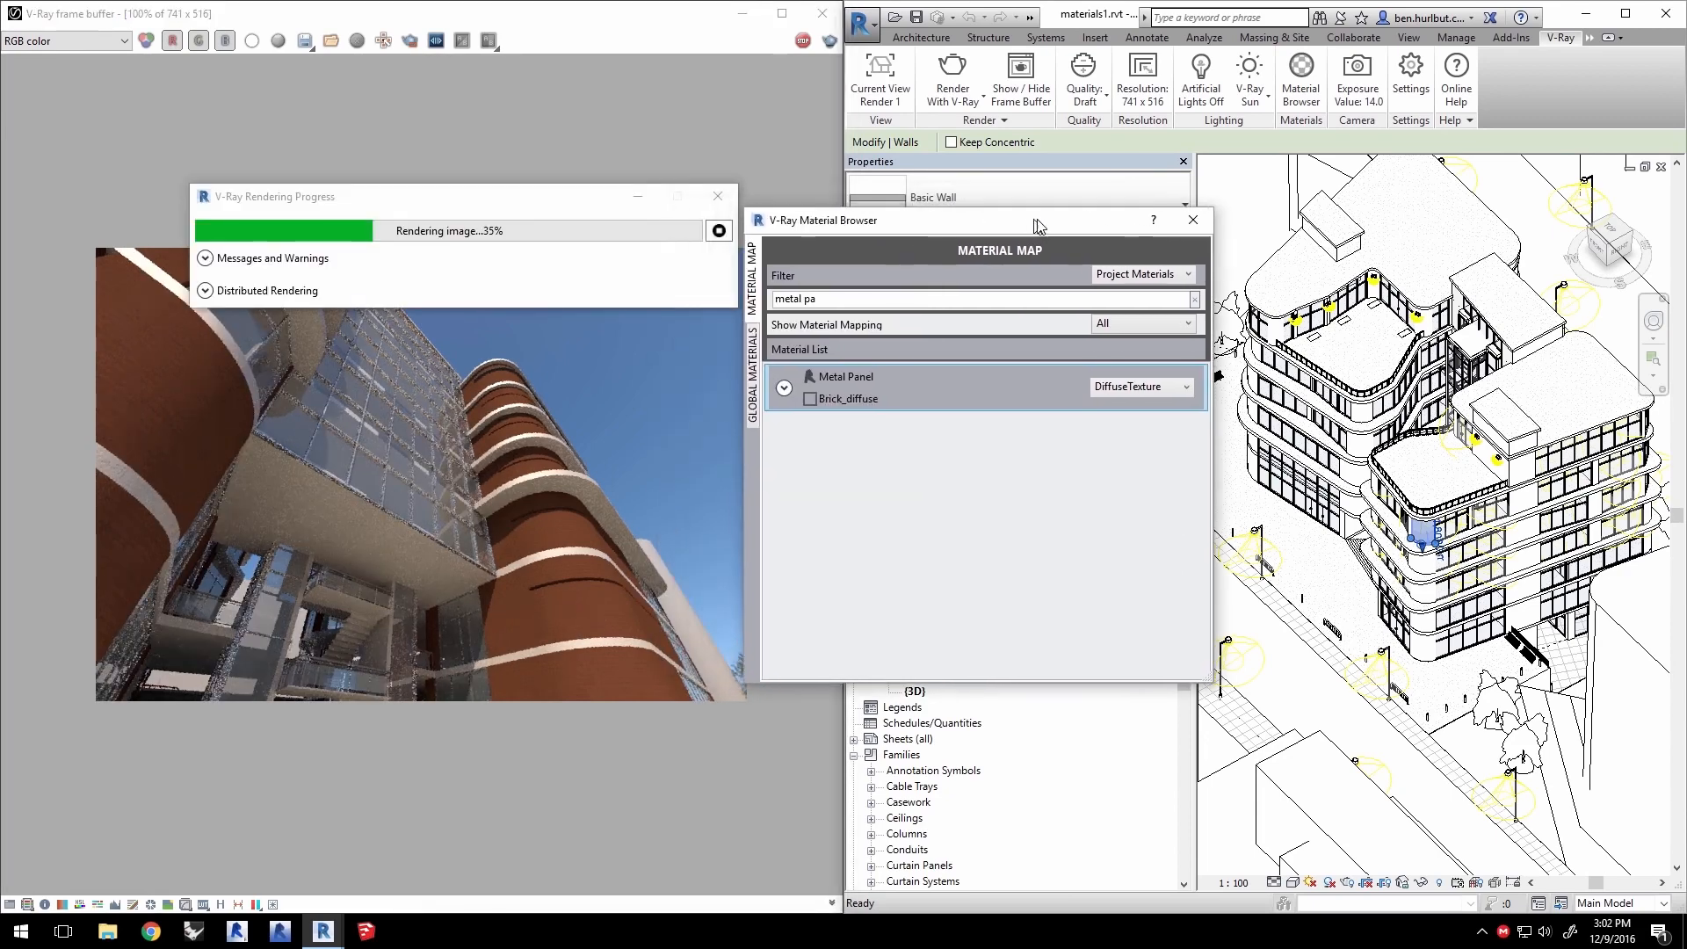
{"action": "left_click", "coordinate": [787, 389]}
{"action": "left_click", "coordinate": [1172, 423]}
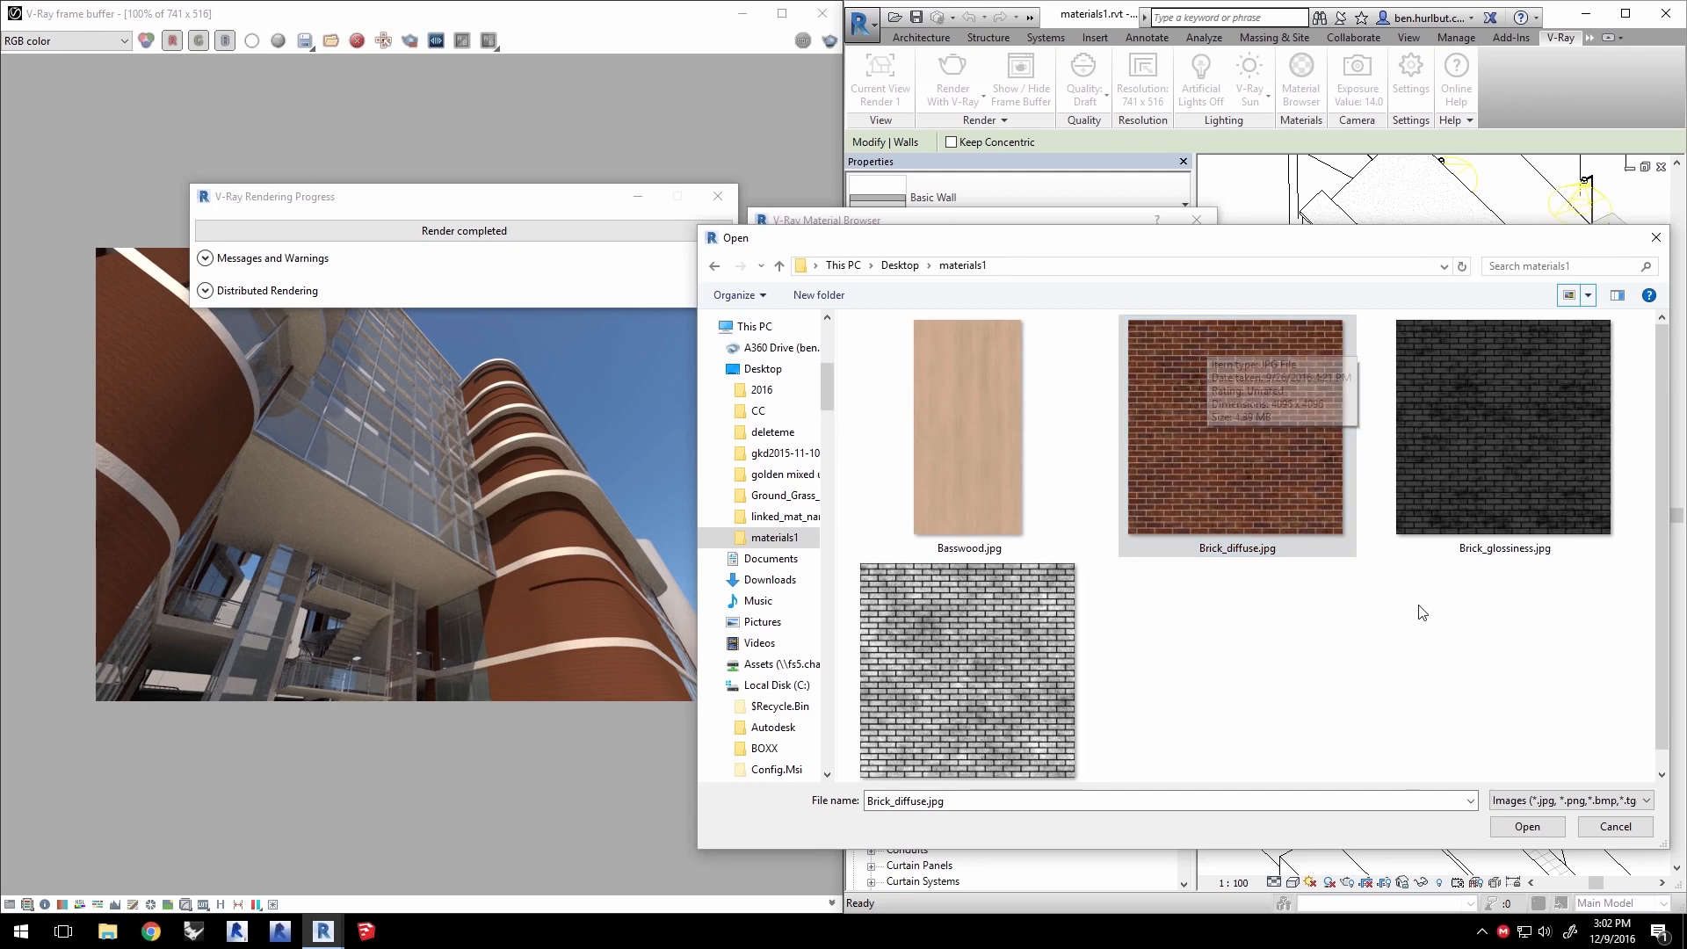
{"action": "left_click", "coordinate": [1621, 833]}
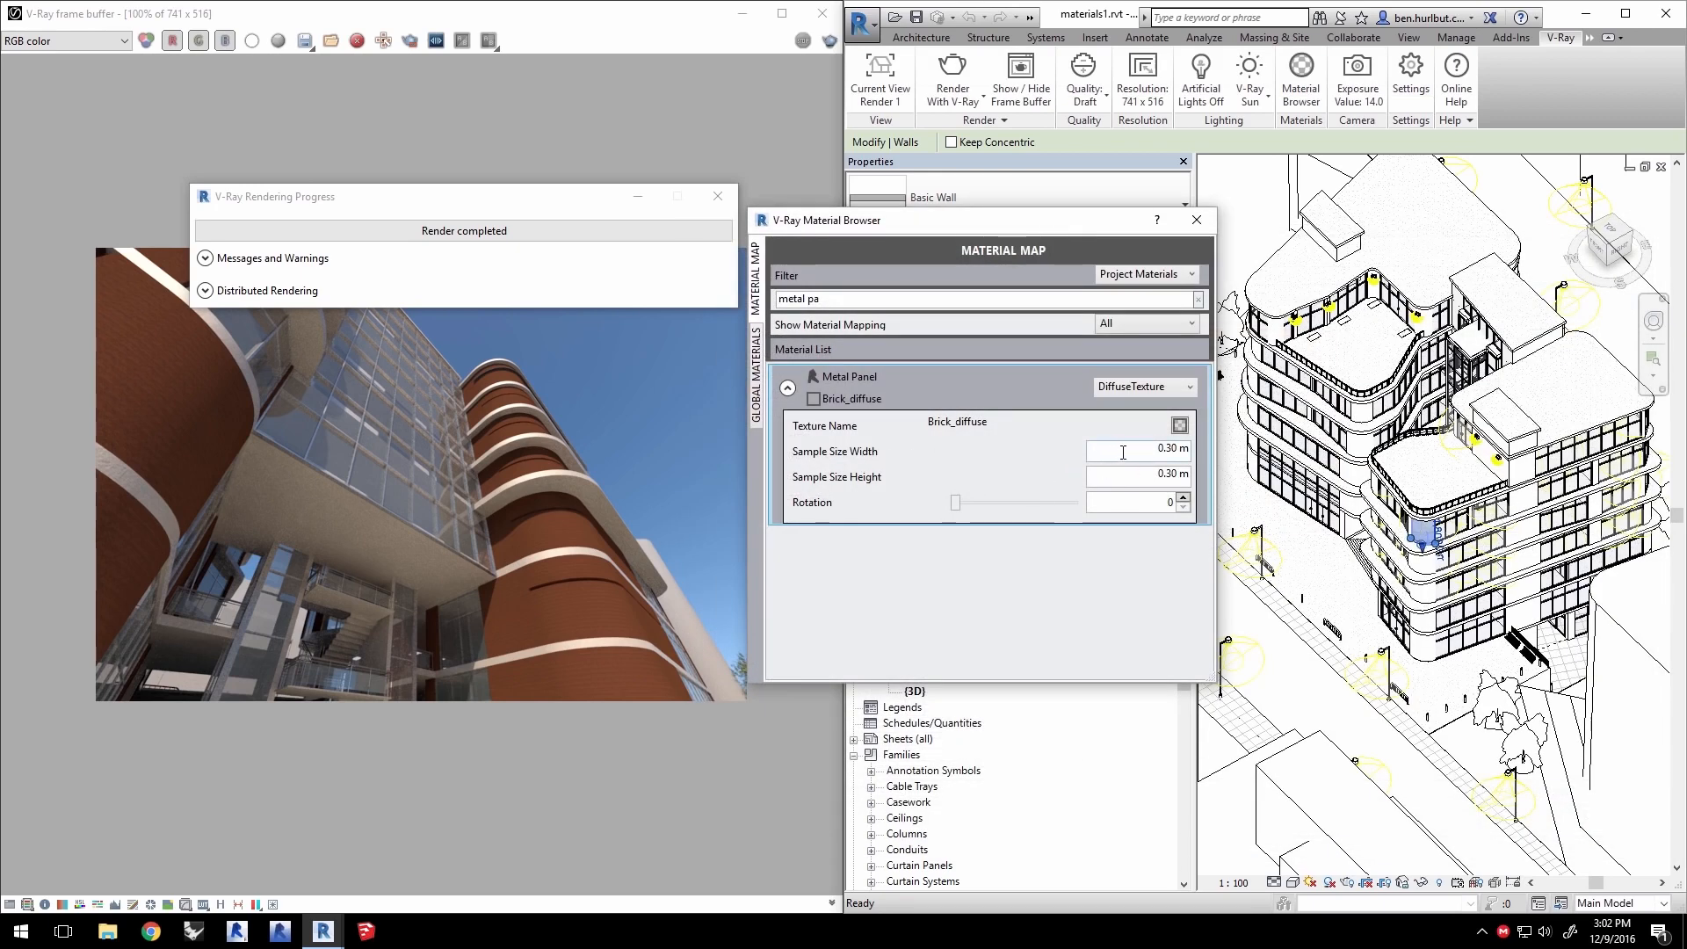
Set the Brick_diffuse texture's sample size to 2.5 m wide and 0.5 m high
{"action": "left_click_drag", "start_coordinate": [1131, 449], "coordinate": [1199, 452]}
{"action": "type", "text": "2.5"}
{"action": "type", "text": "0.5"}
{"action": "left_click", "coordinate": [1150, 456]}
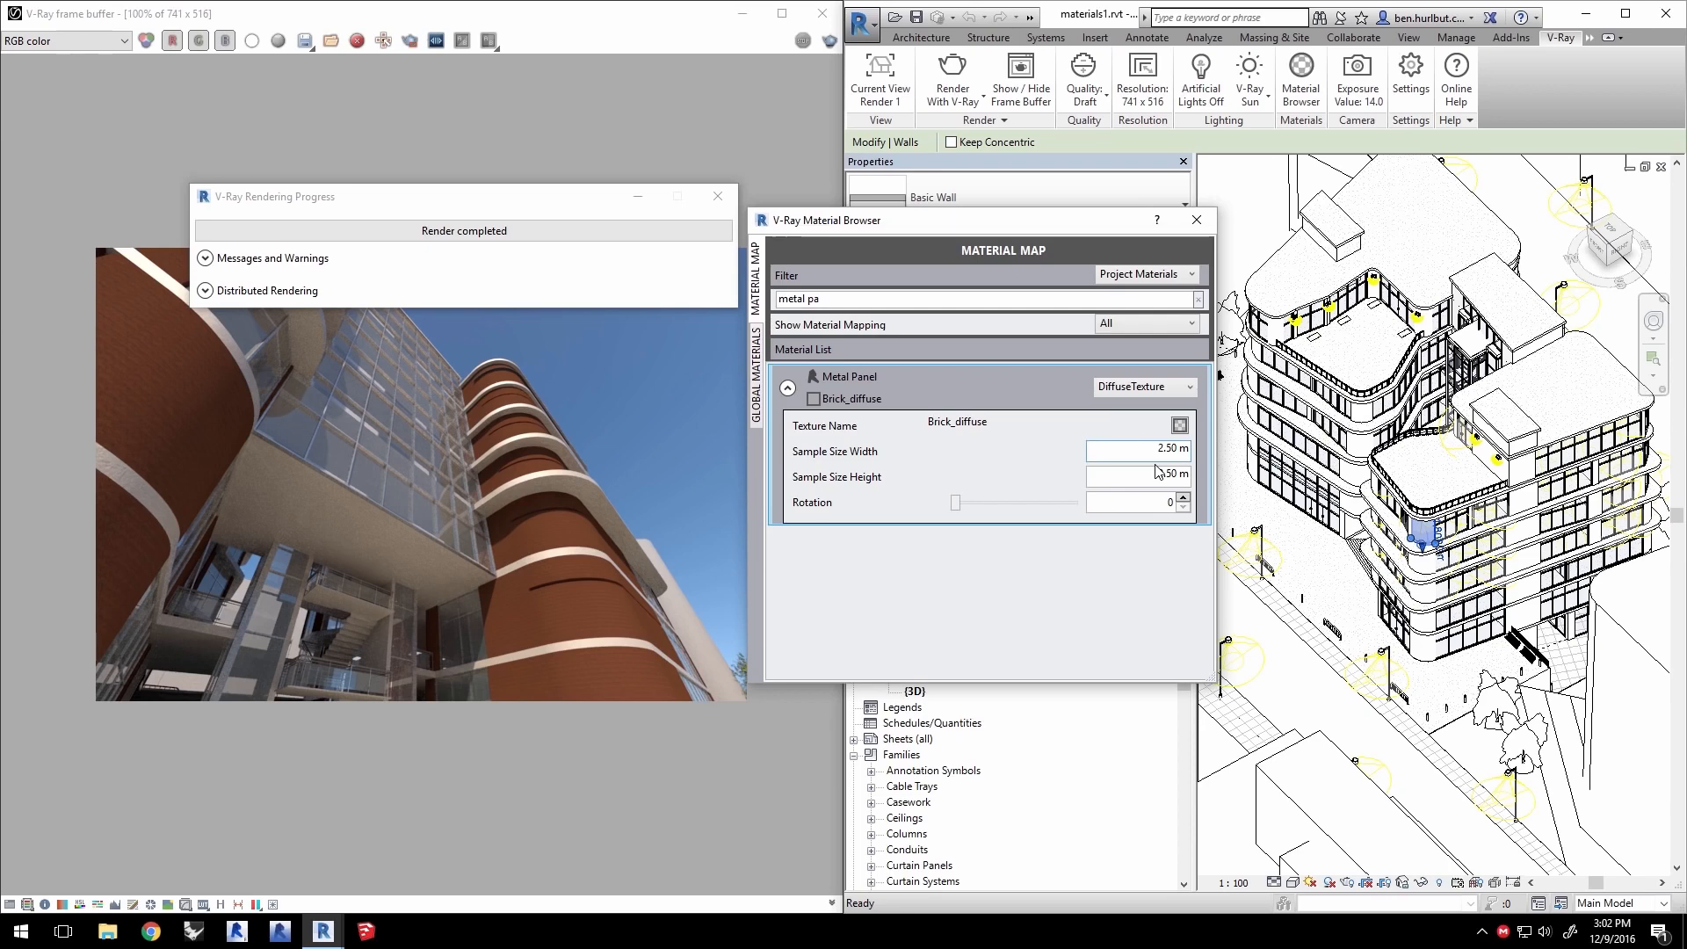
Render the view with the resized brick texture, keep the material browser clear of the frame buffer, and stop the render near completion
{"action": "left_click", "coordinate": [953, 79]}
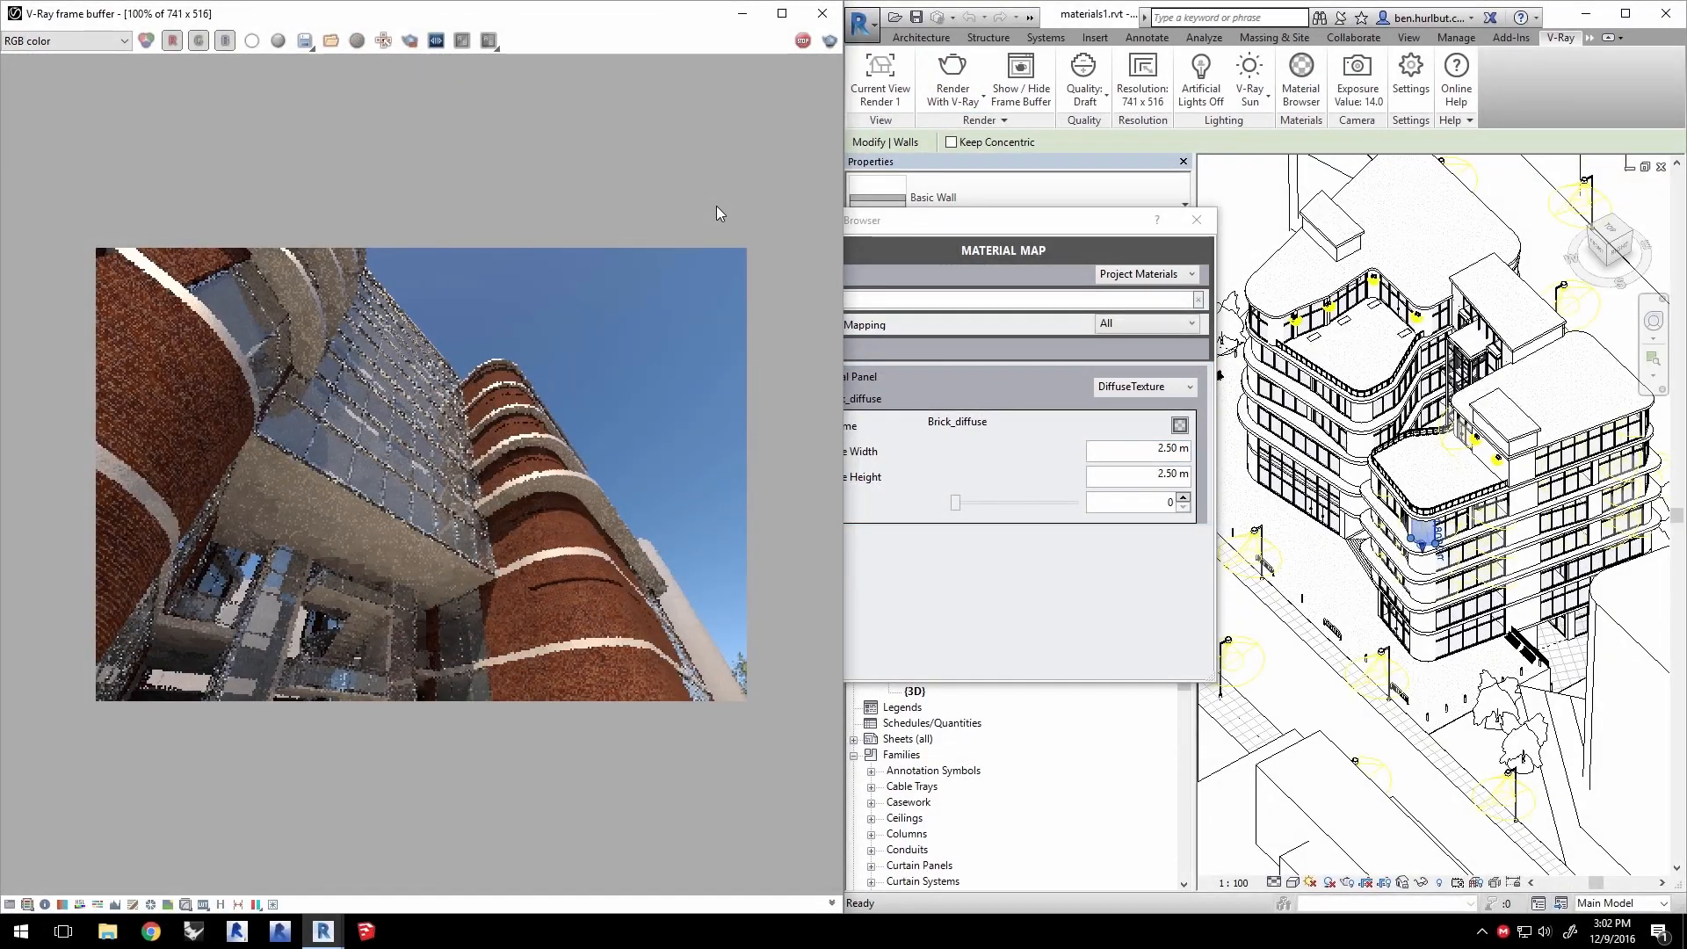
{"action": "left_click_drag", "start_coordinate": [898, 229], "coordinate": [1024, 237]}
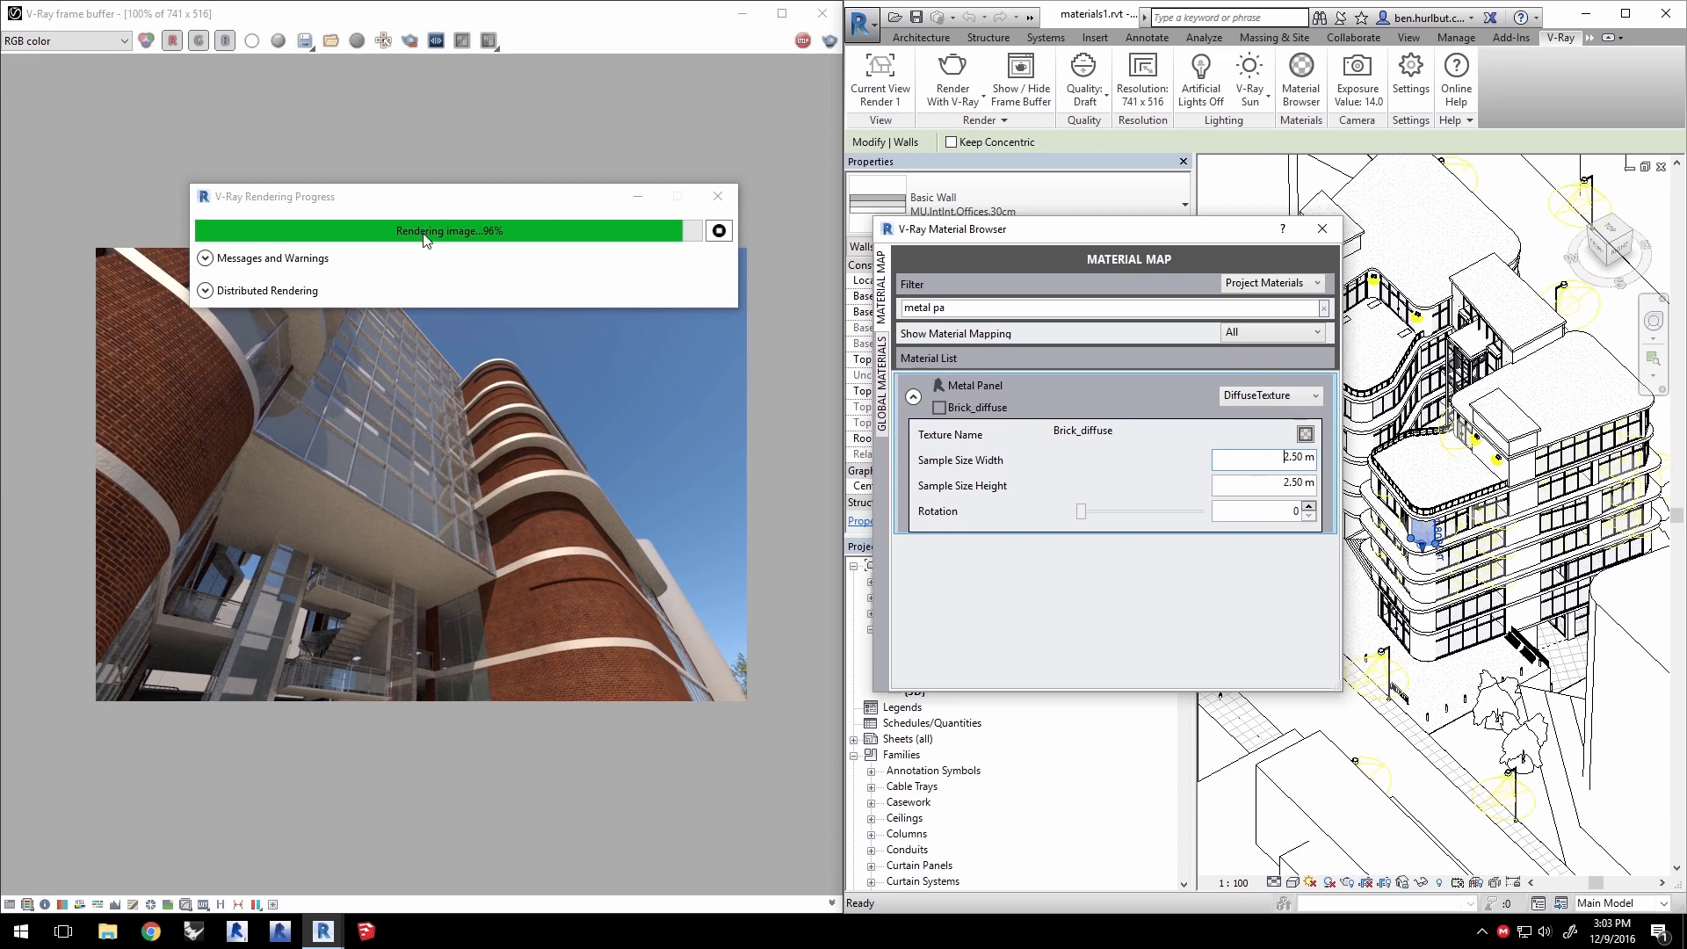
{"action": "left_click", "coordinate": [719, 231]}
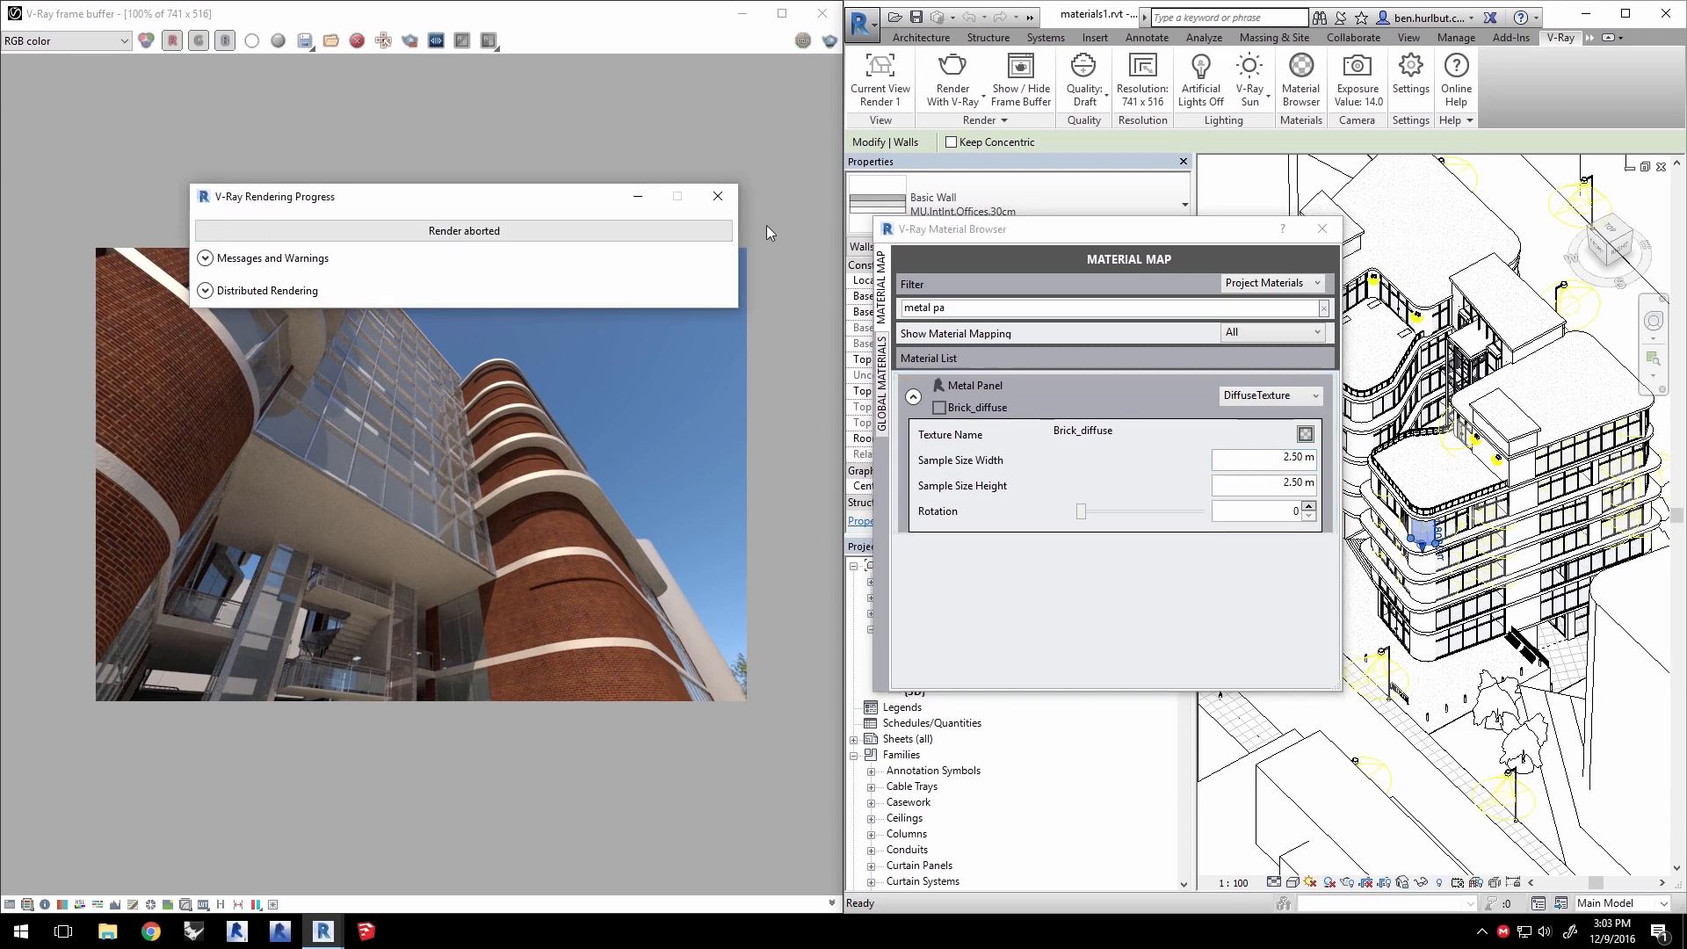
Map the Metal Panel material to VRayMaterial using brick.vrmat from the materials1 folder on the Desktop
{"action": "left_click", "coordinate": [1267, 397]}
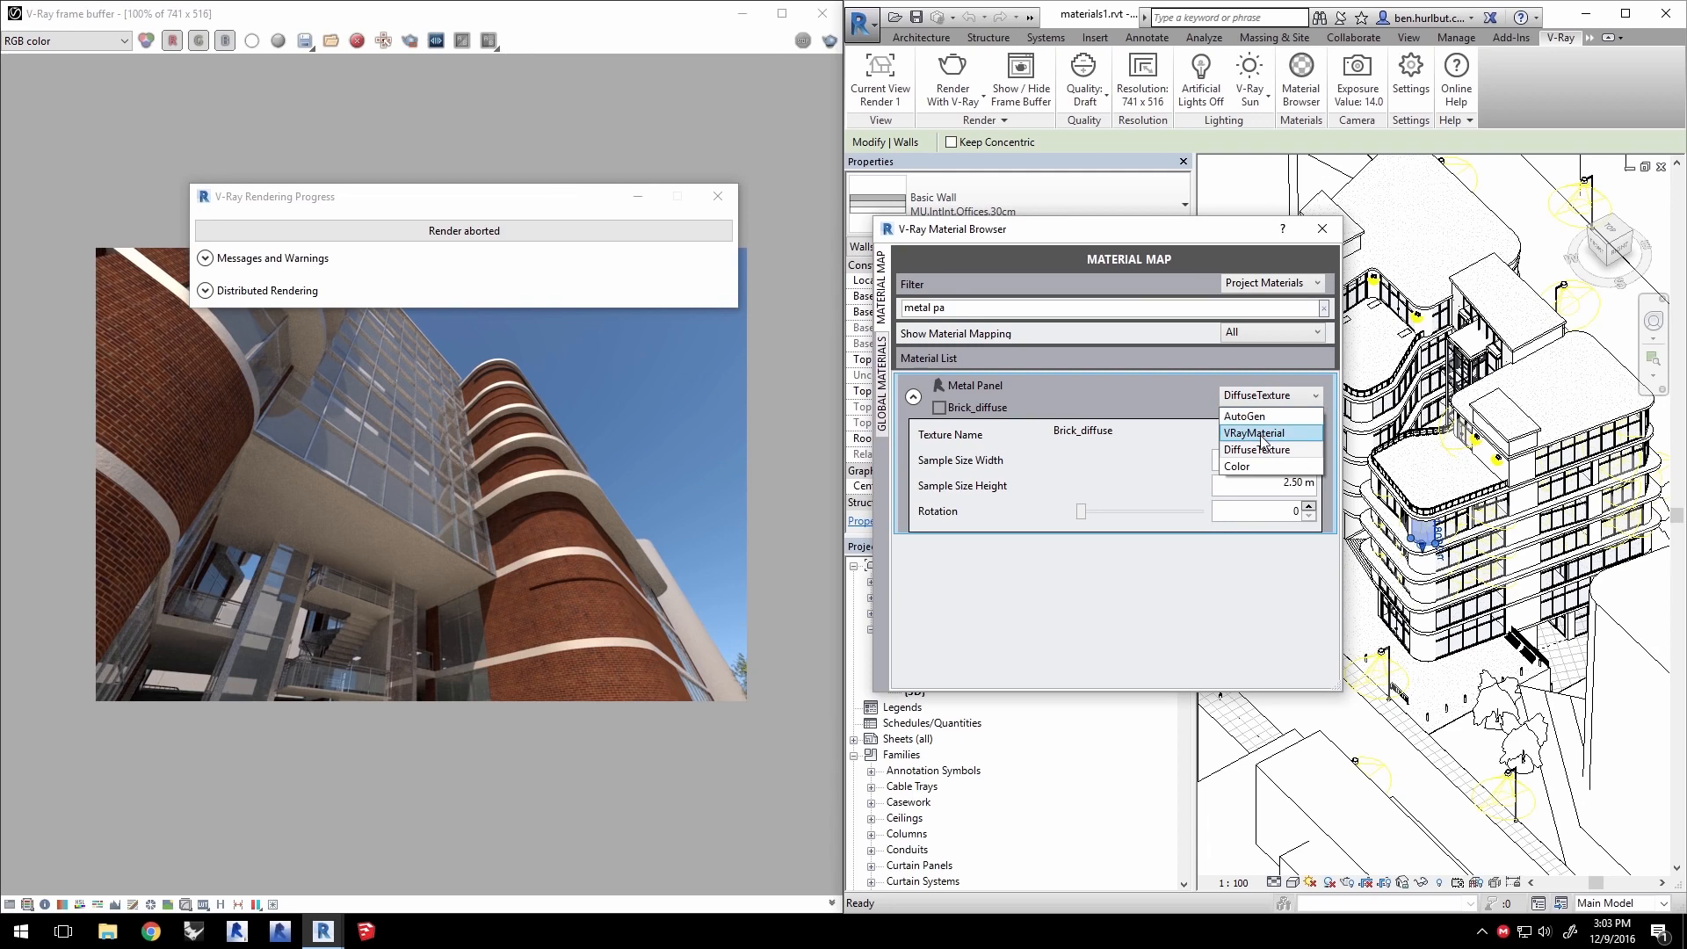
{"action": "left_click", "coordinate": [1263, 434]}
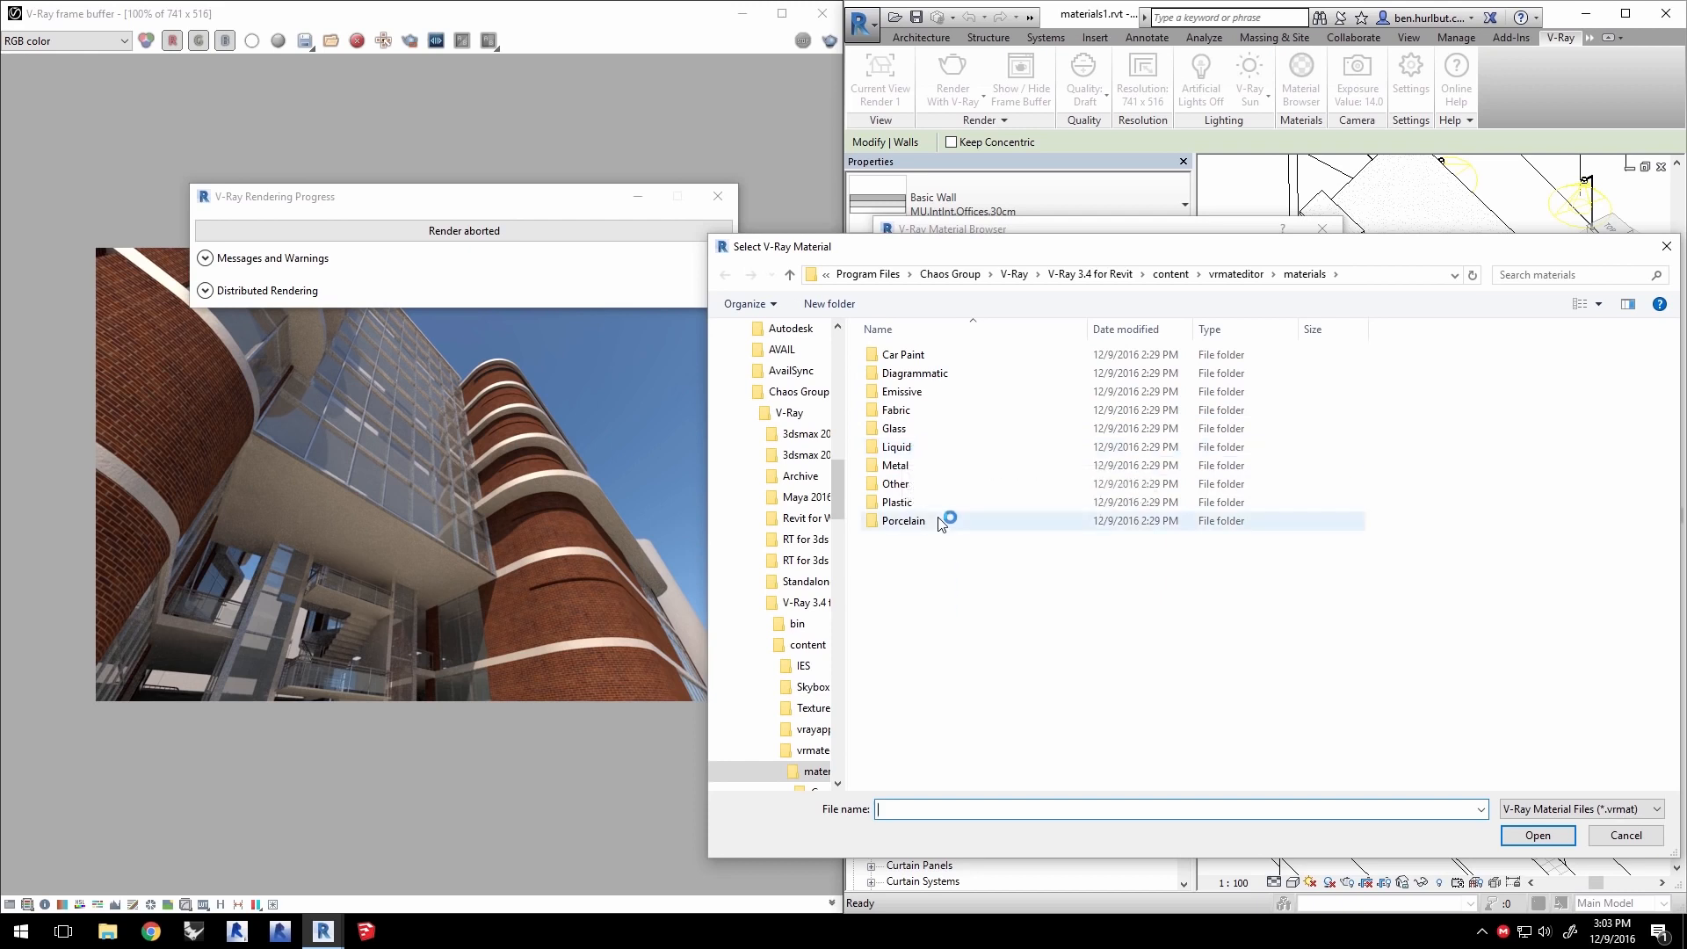
{"action": "left_click_drag", "start_coordinate": [837, 494], "coordinate": [839, 403]}
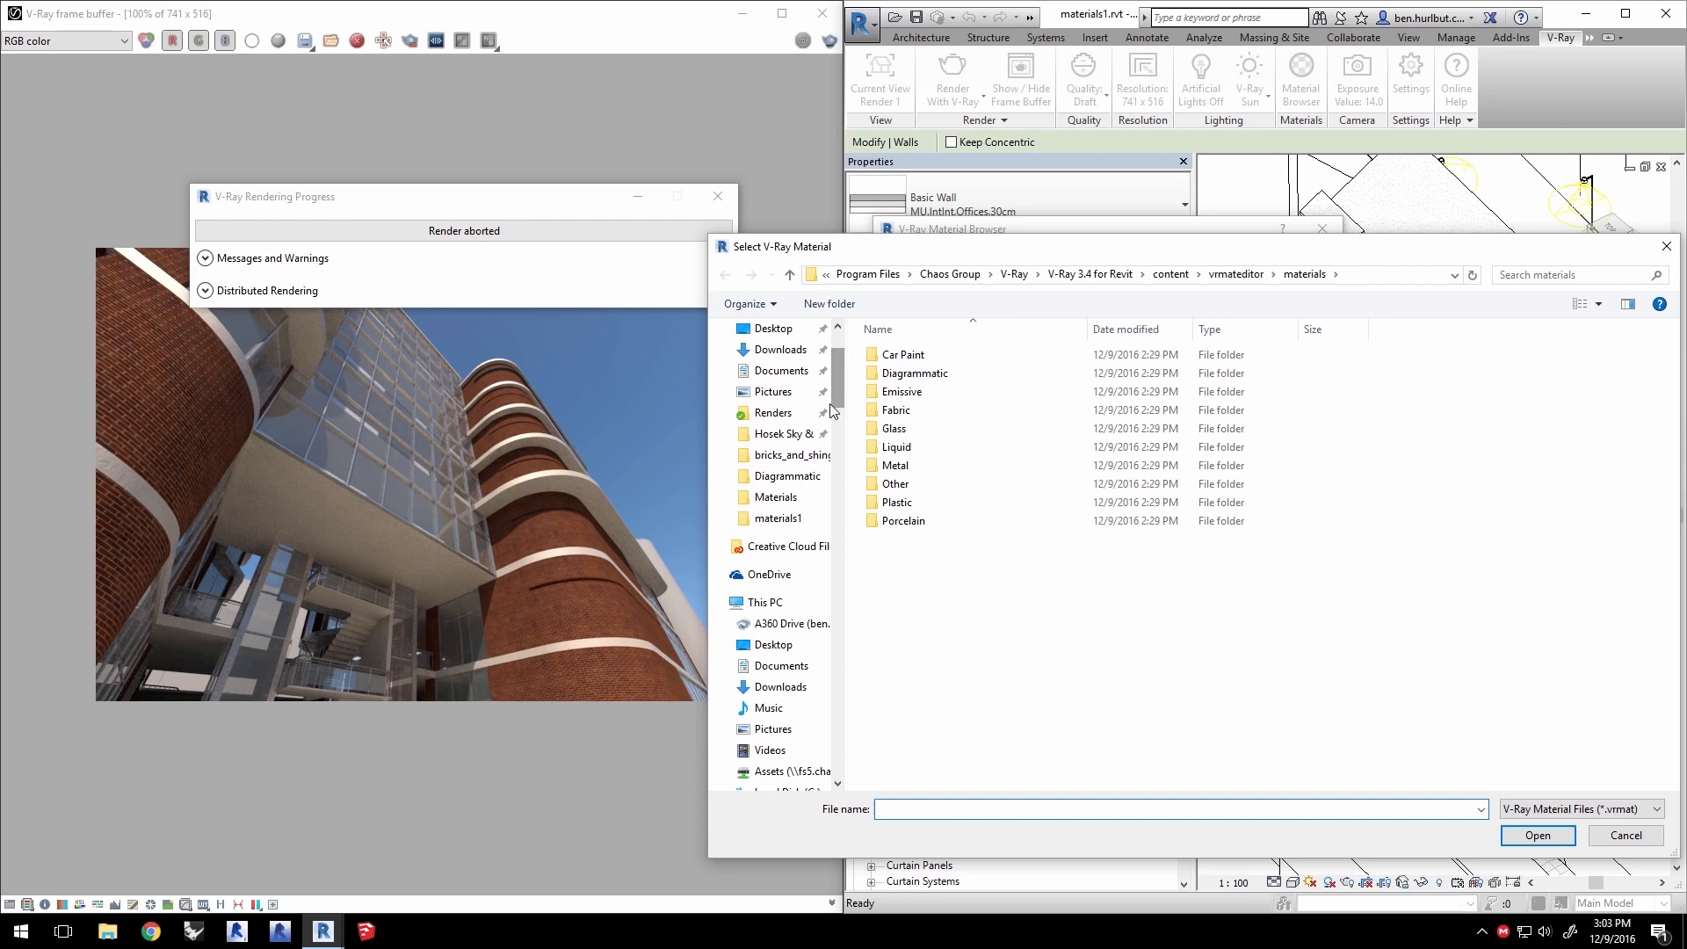
{"action": "left_click", "coordinate": [775, 330]}
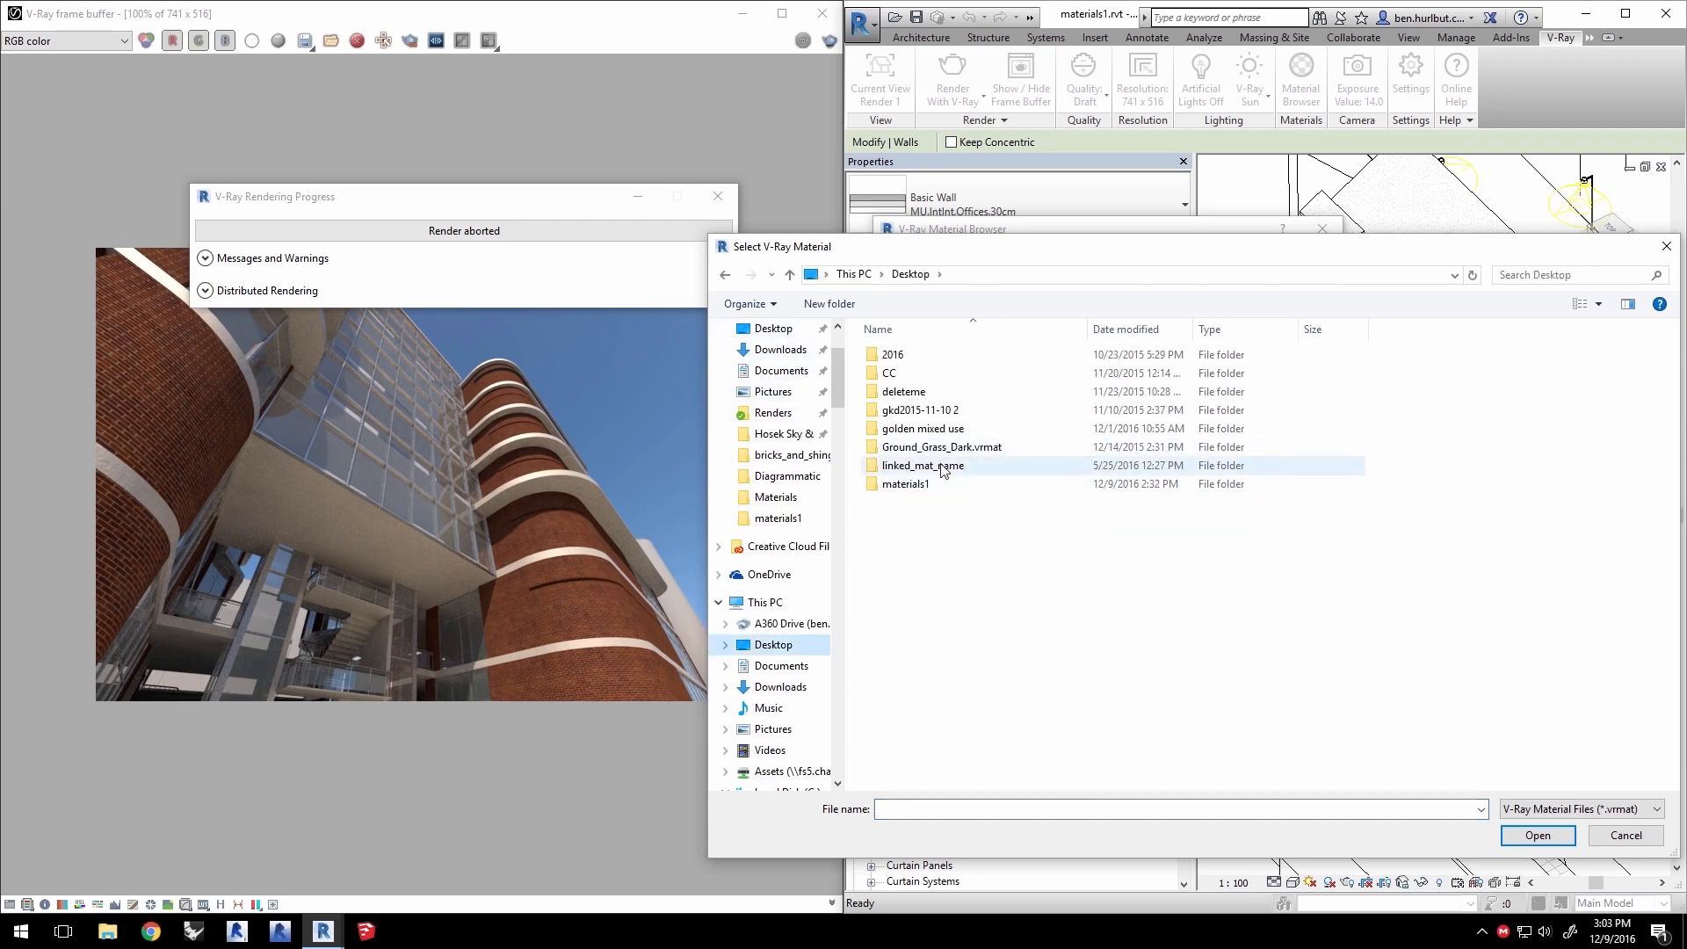
{"action": "double_click", "coordinate": [910, 484]}
{"action": "left_click", "coordinate": [1263, 475]}
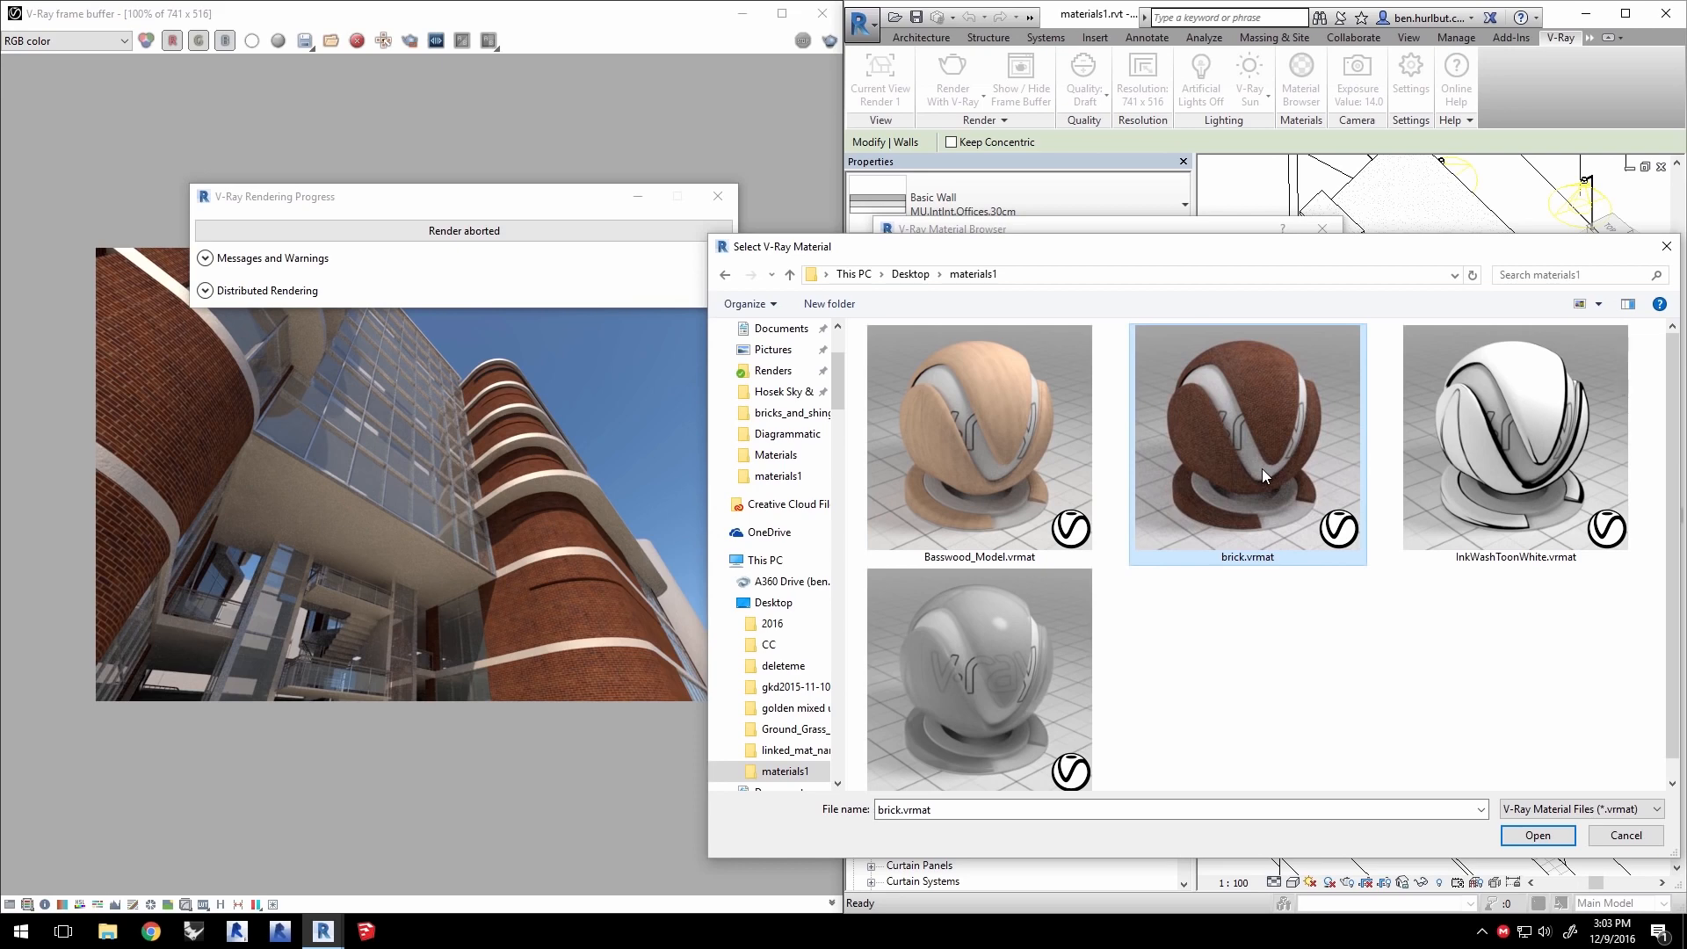
{"action": "left_click", "coordinate": [1538, 835]}
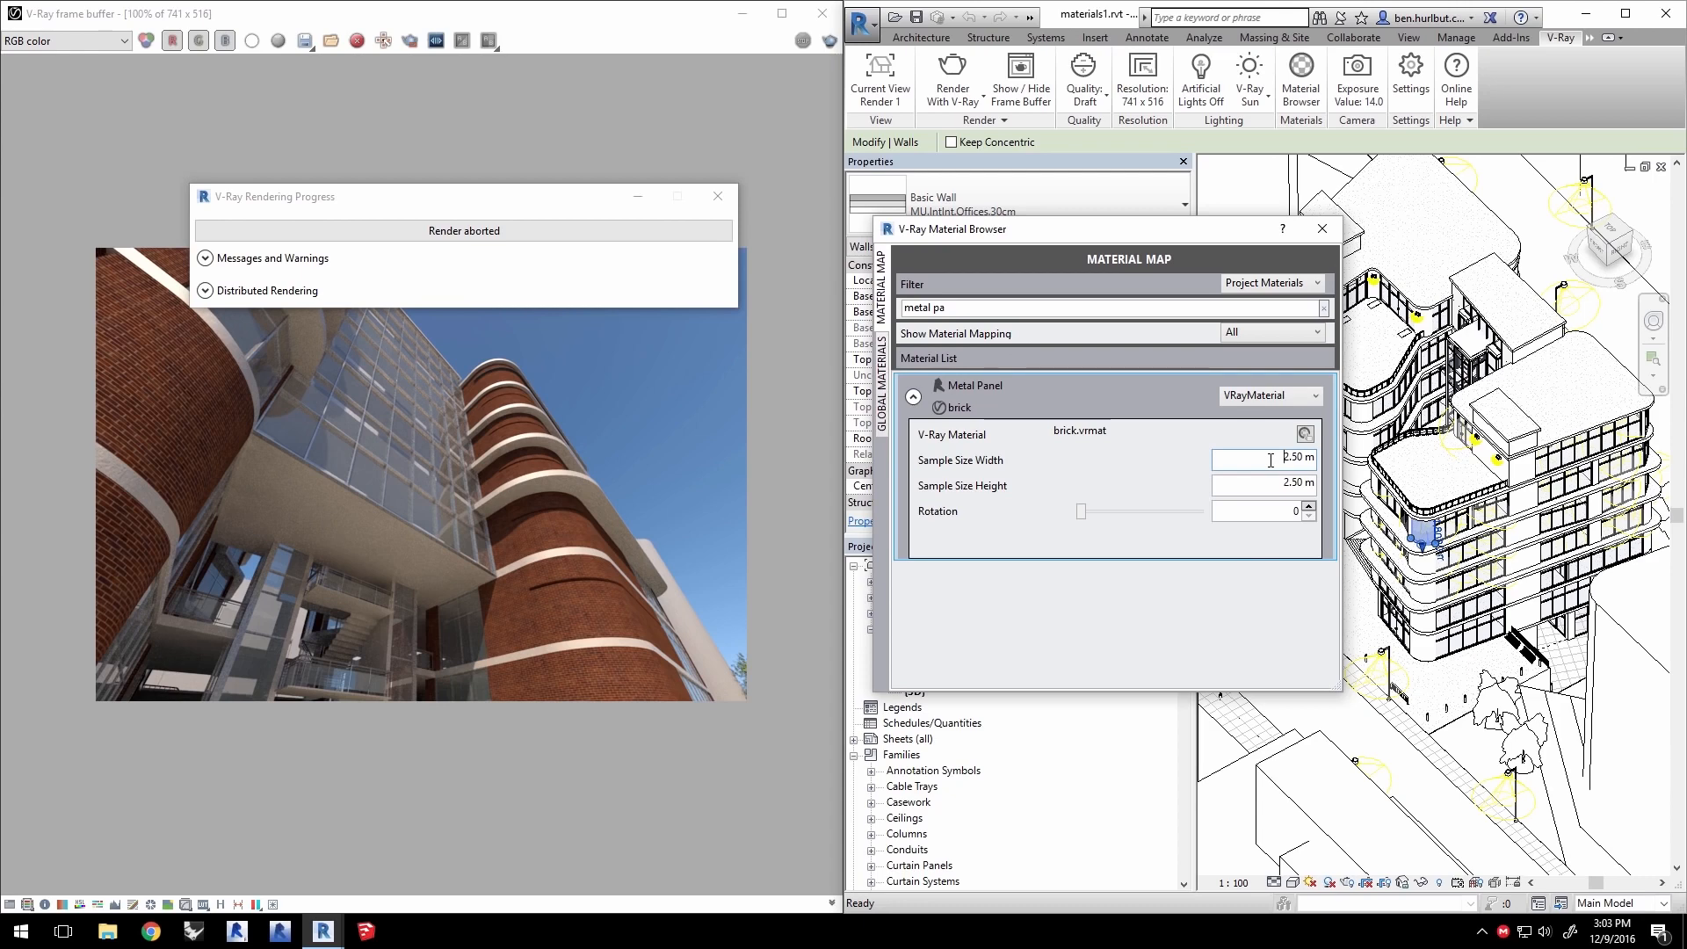
Check the brick V-Ray material's sample size and render the view again, keeping the current width and height
{"action": "left_click", "coordinate": [1300, 483]}
{"action": "left_click", "coordinate": [1275, 486]}
{"action": "left_click", "coordinate": [958, 70]}
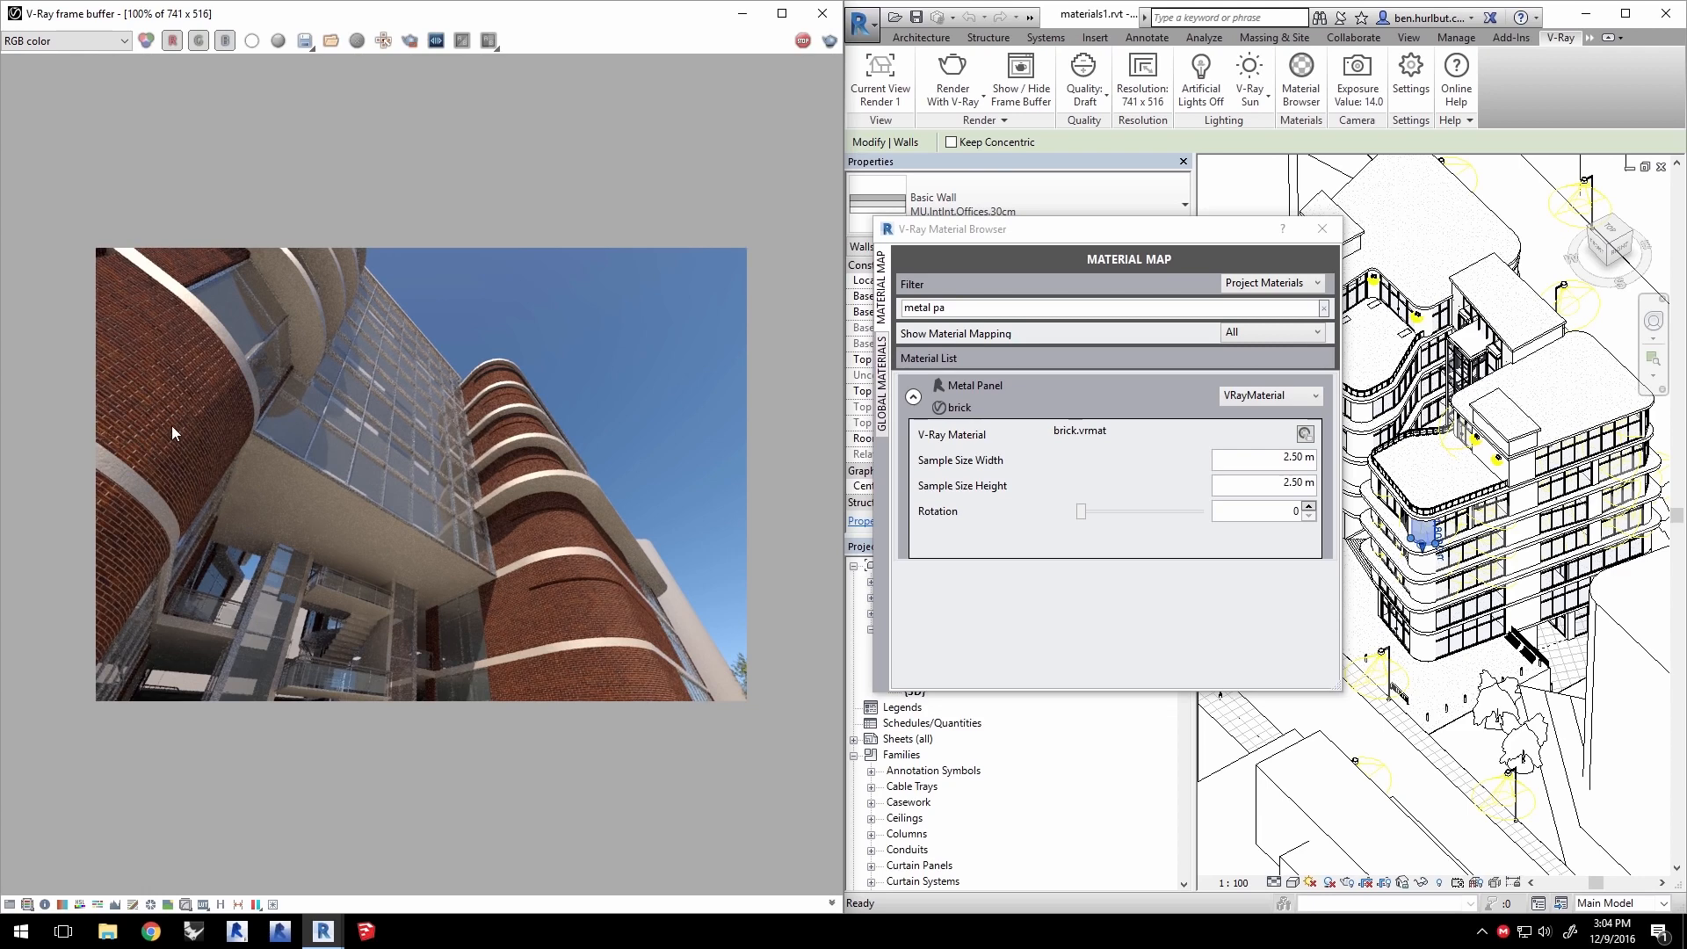
Open brick.vrmat in the VRMat Editor to review its material settings and close the editor without changes
{"action": "left_click_drag", "start_coordinate": [1089, 237], "coordinate": [1097, 240]}
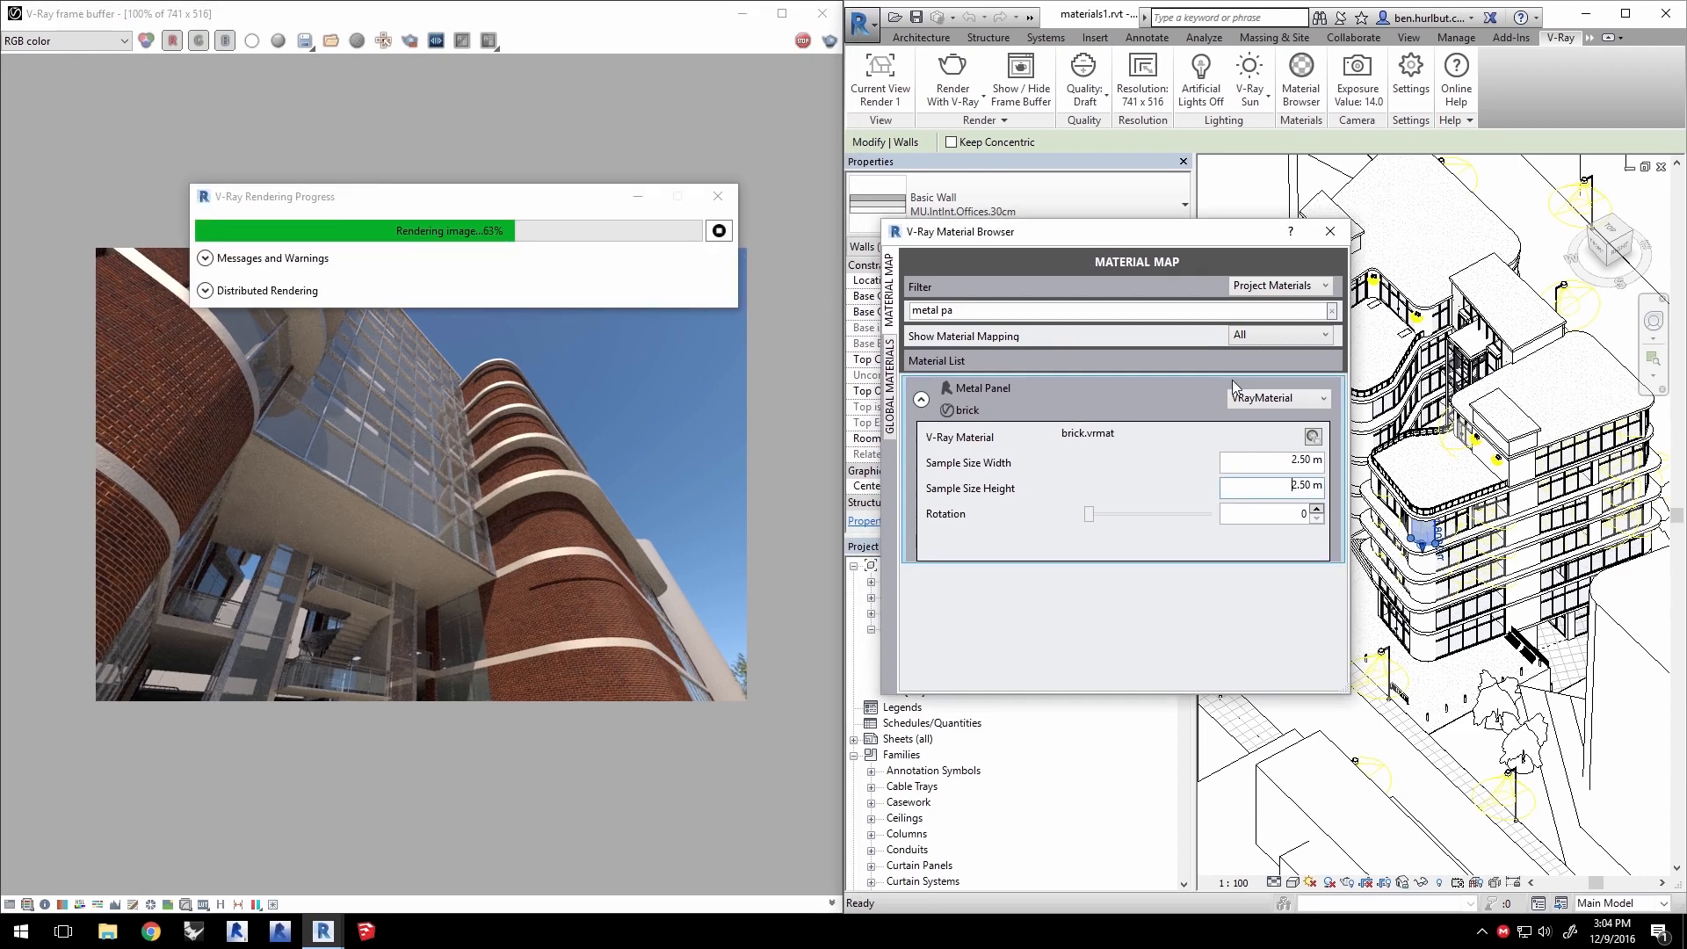
{"action": "left_click", "coordinate": [1313, 437]}
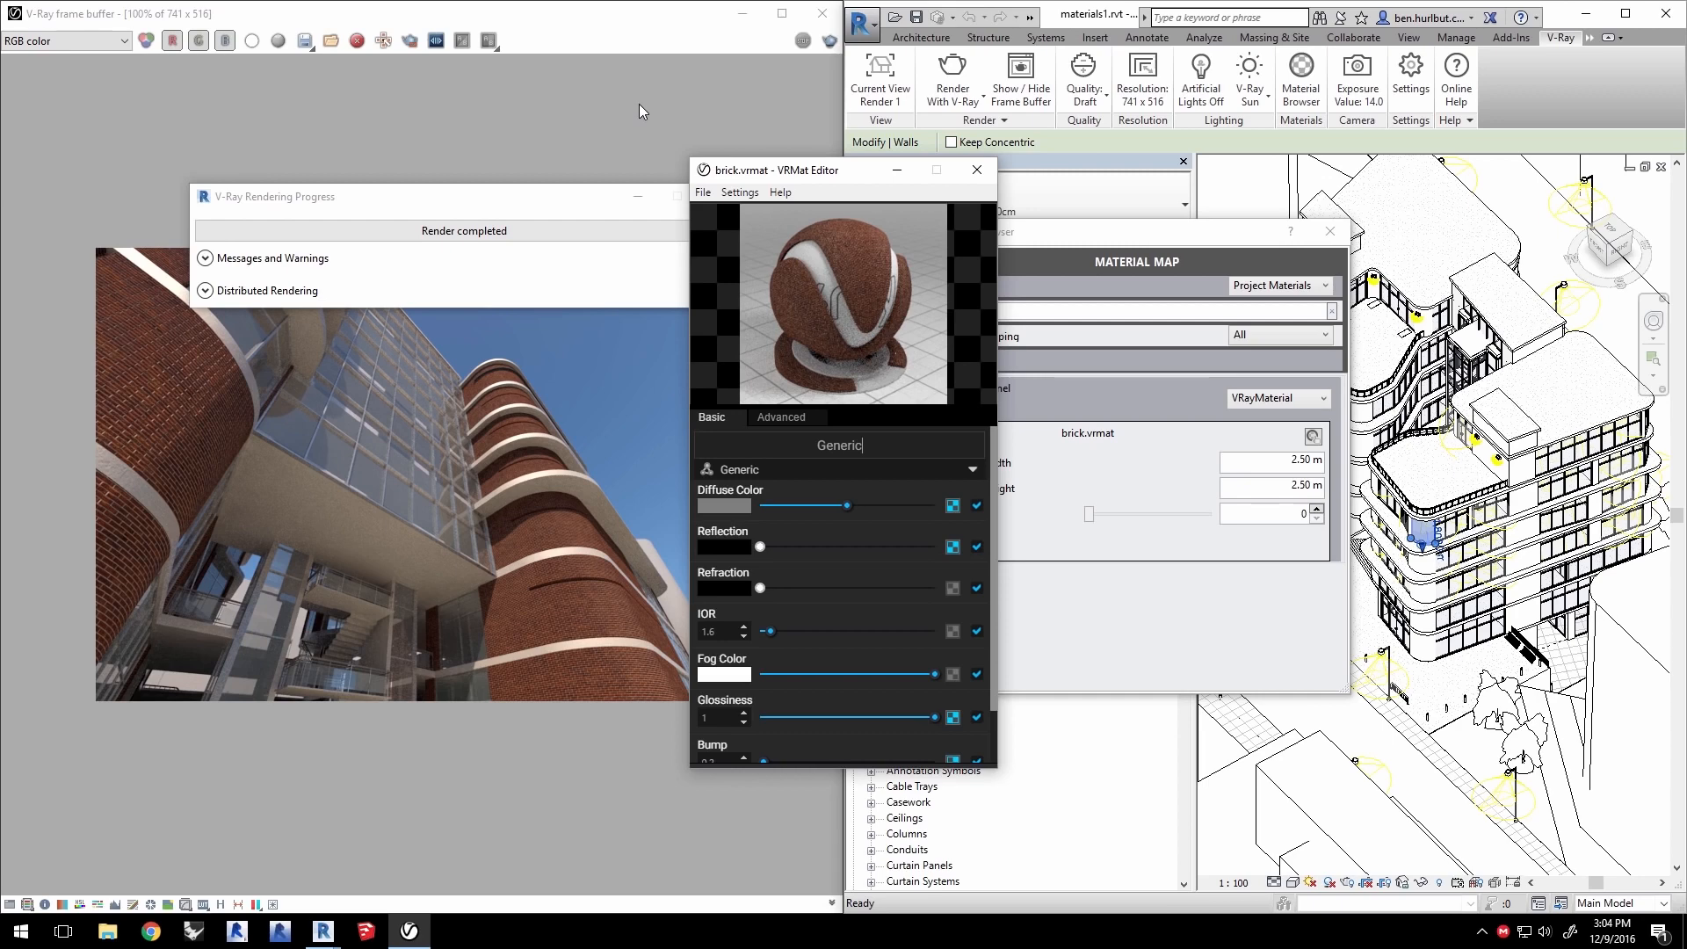
{"action": "left_click", "coordinate": [977, 170]}
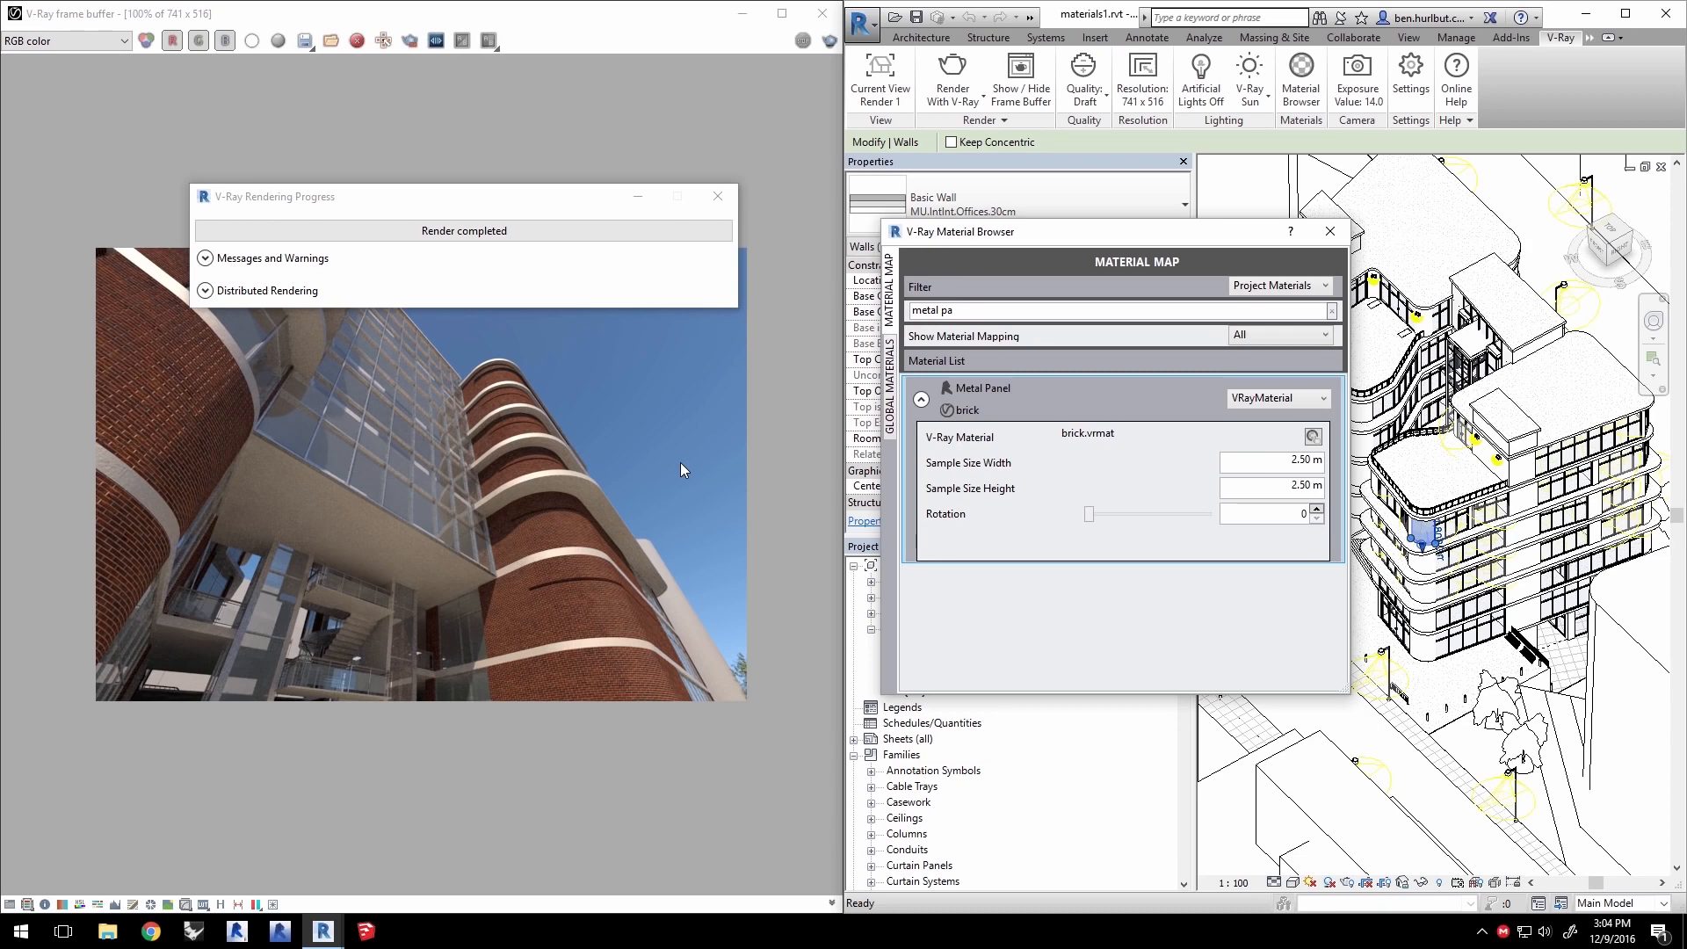
Enable both the Opaque Material Override and the Transparent Material Override in the global materials
{"action": "left_click", "coordinate": [888, 401]}
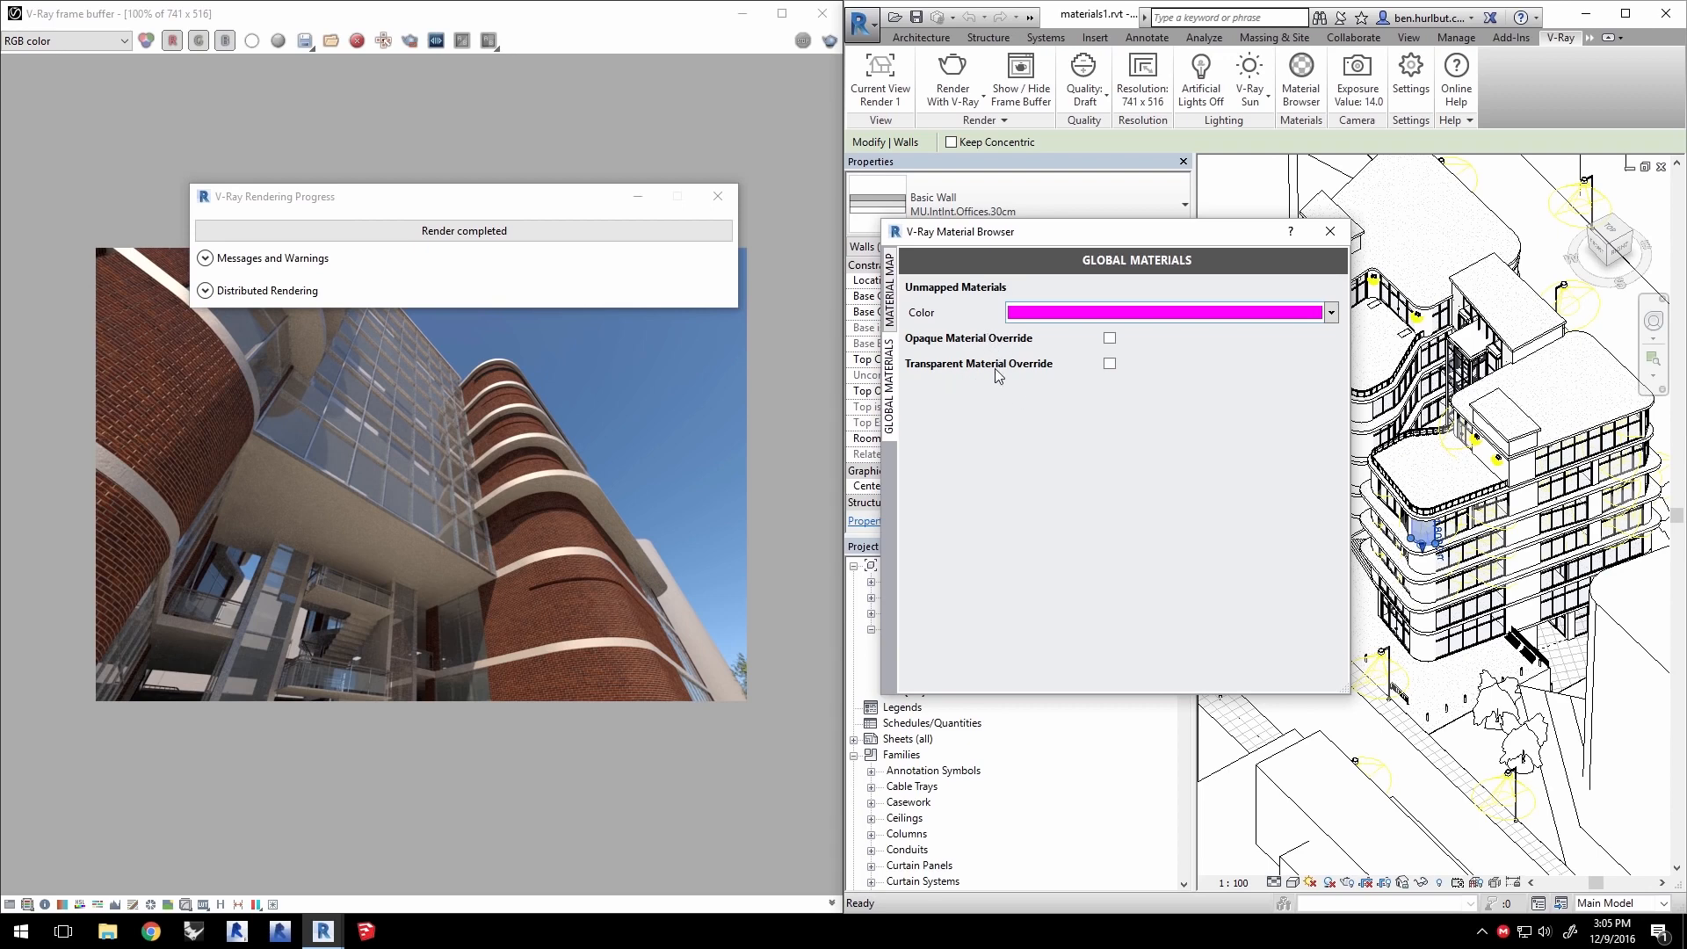
{"action": "left_click", "coordinate": [1110, 337]}
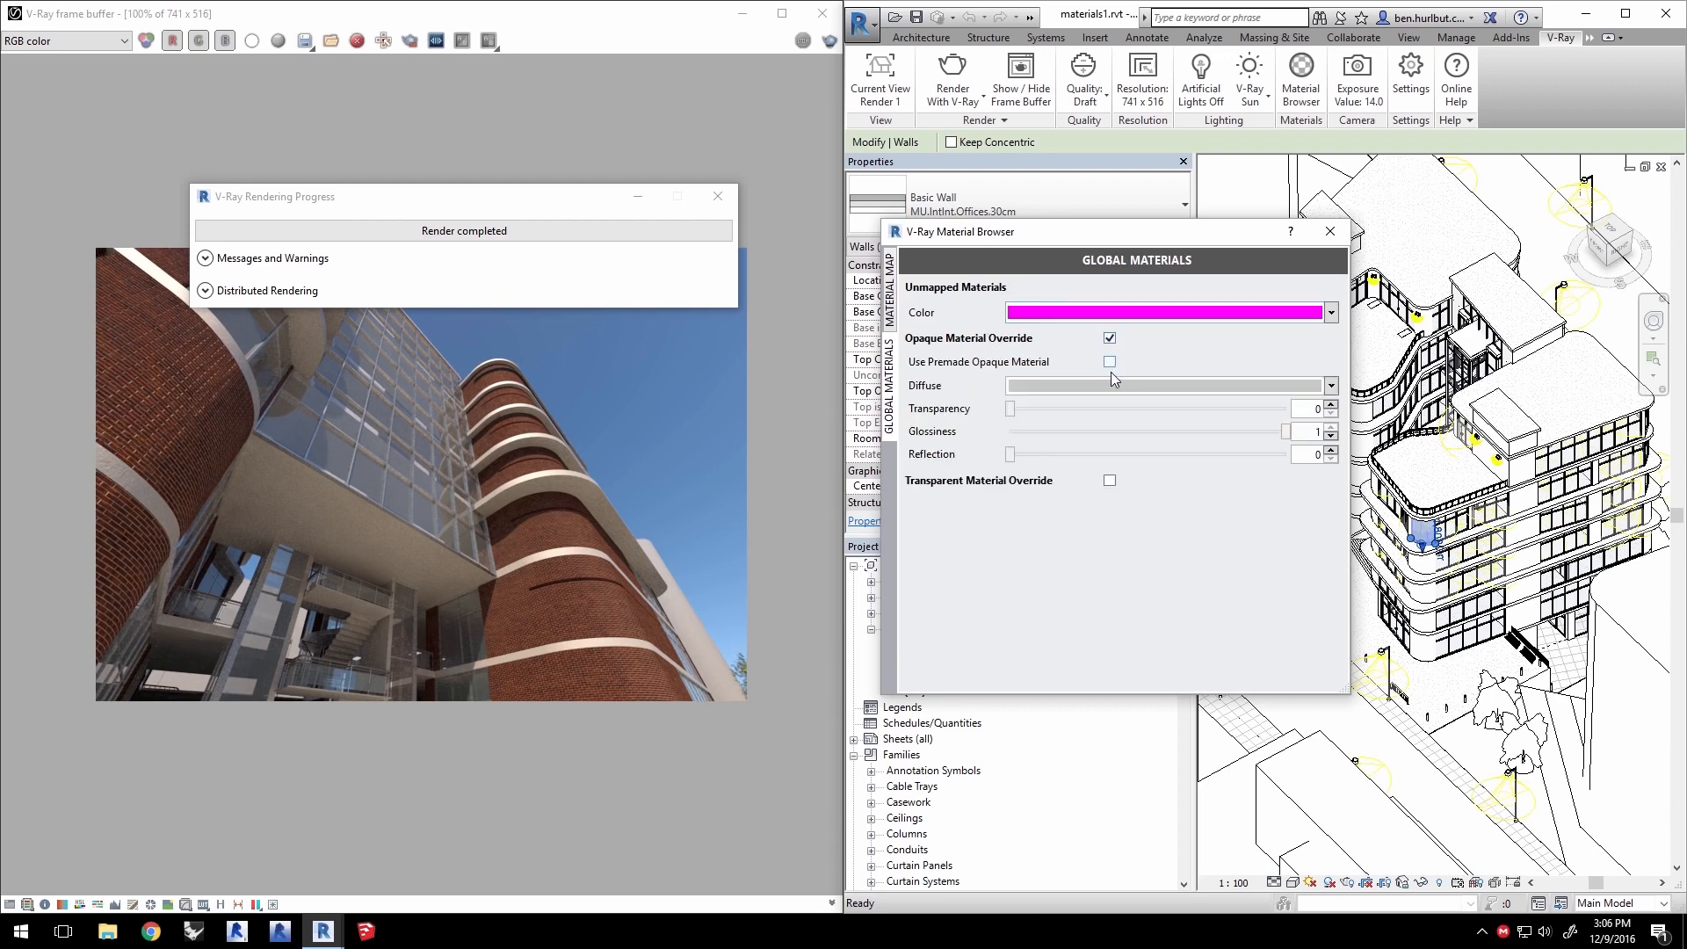
{"action": "left_click", "coordinate": [1110, 479]}
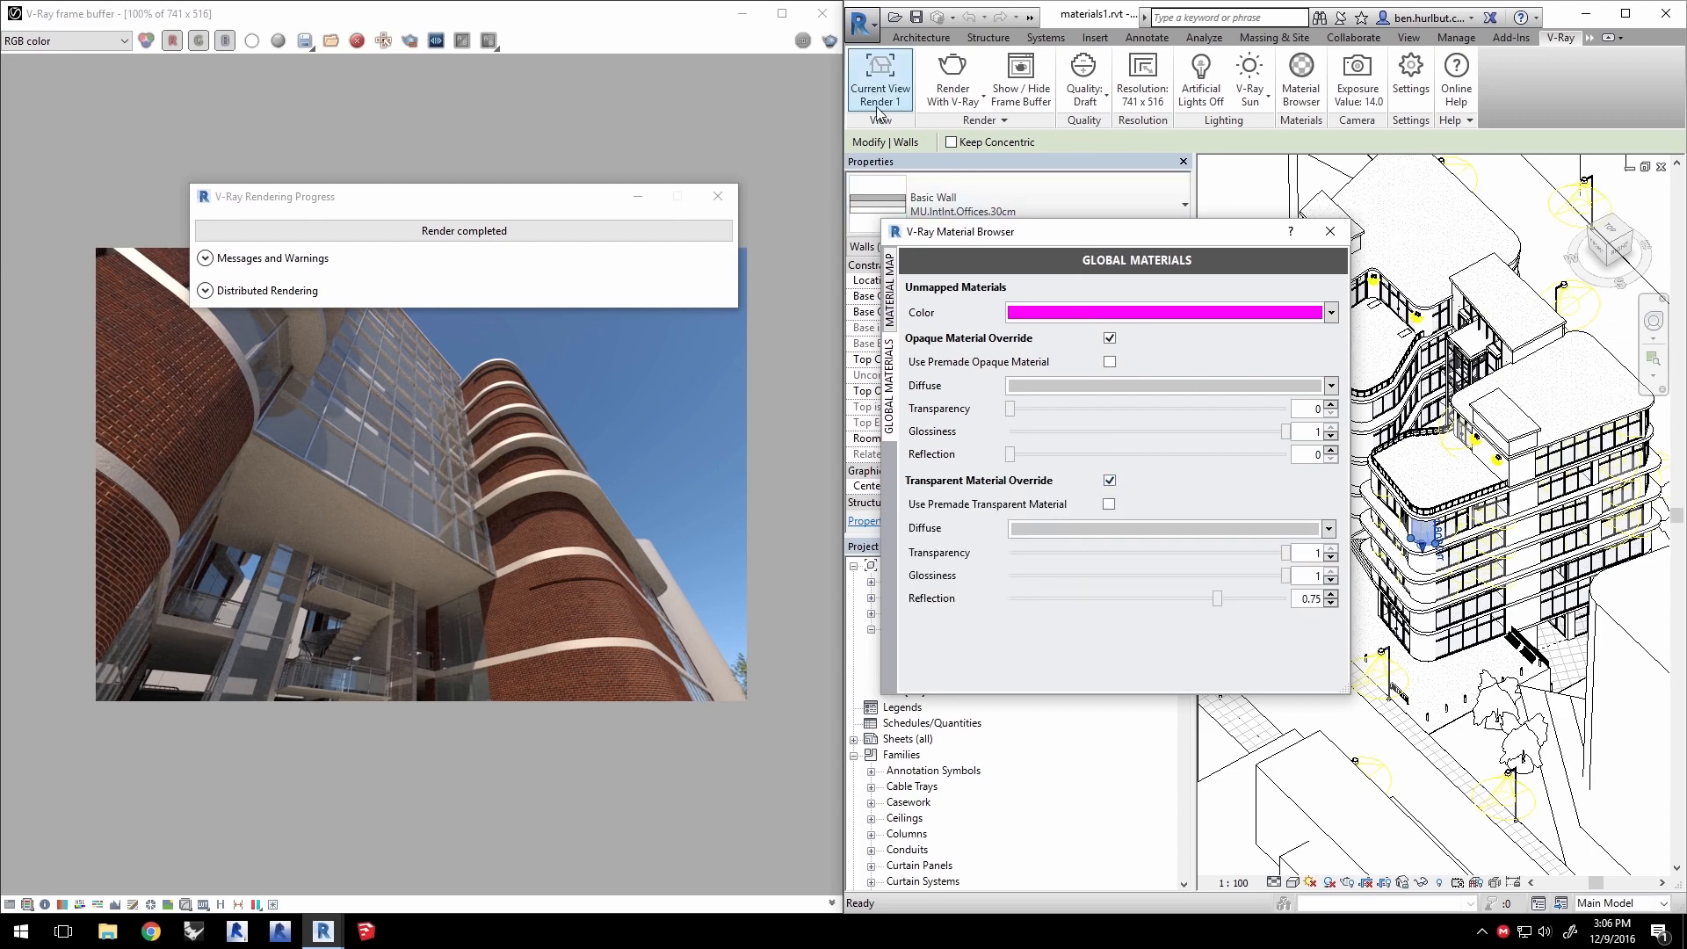
Set Render 2 as the current V-Ray view and render it with the global overrides
{"action": "left_click", "coordinate": [880, 79]}
{"action": "left_click", "coordinate": [882, 237]}
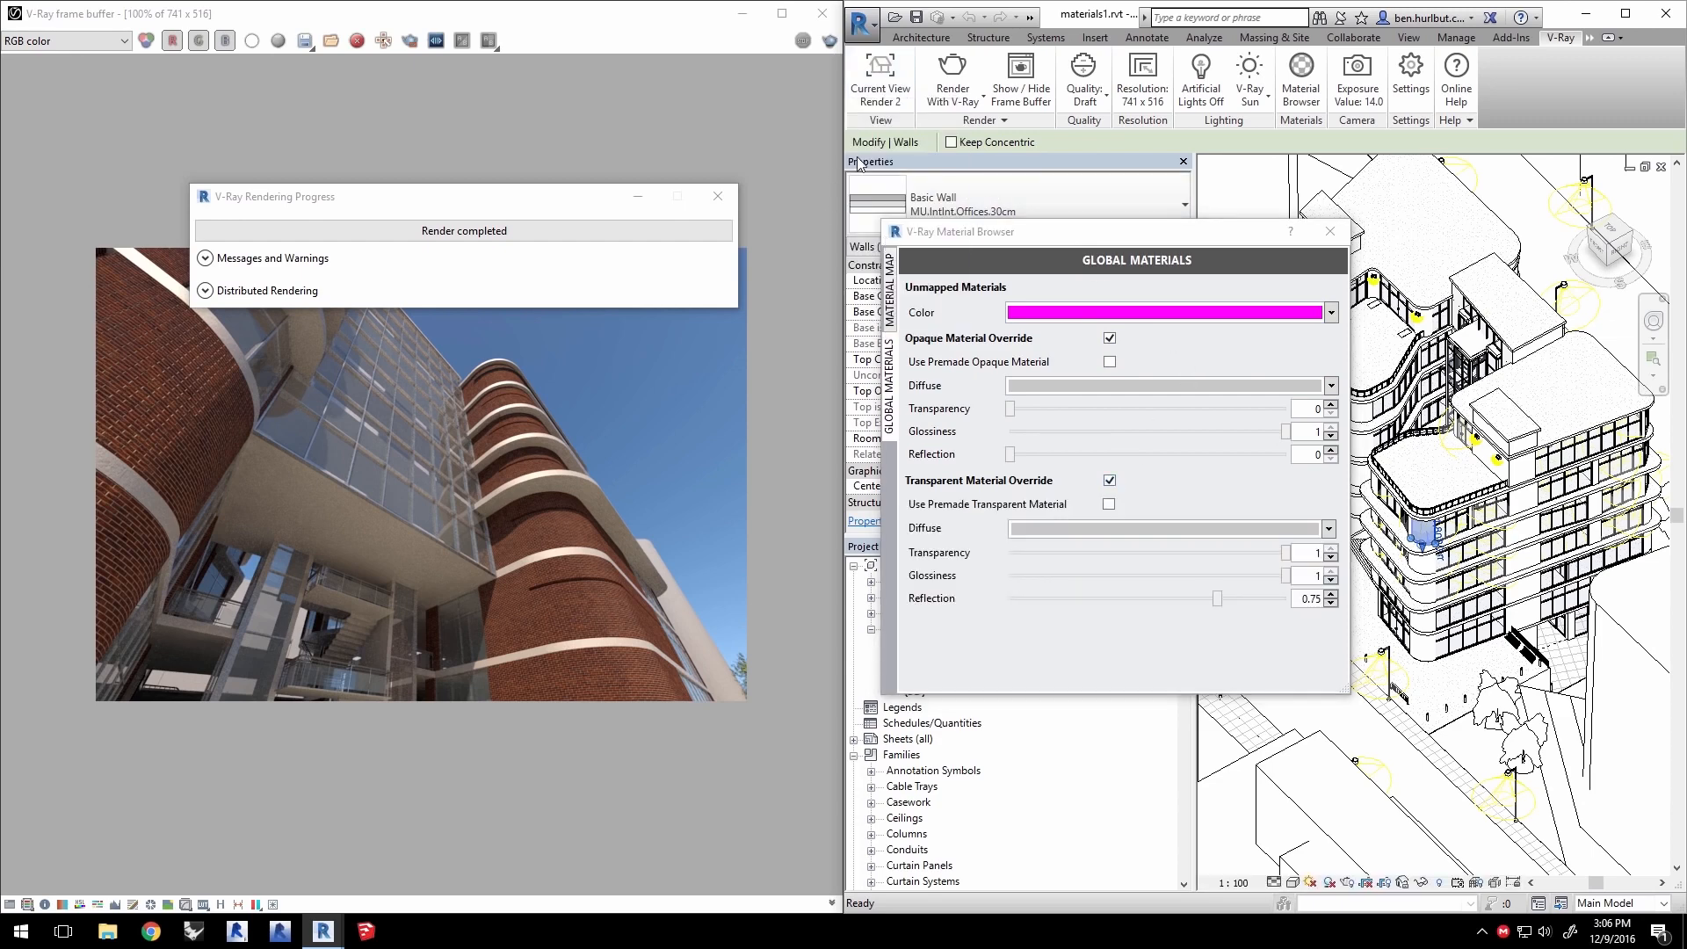
{"action": "left_click", "coordinate": [954, 75]}
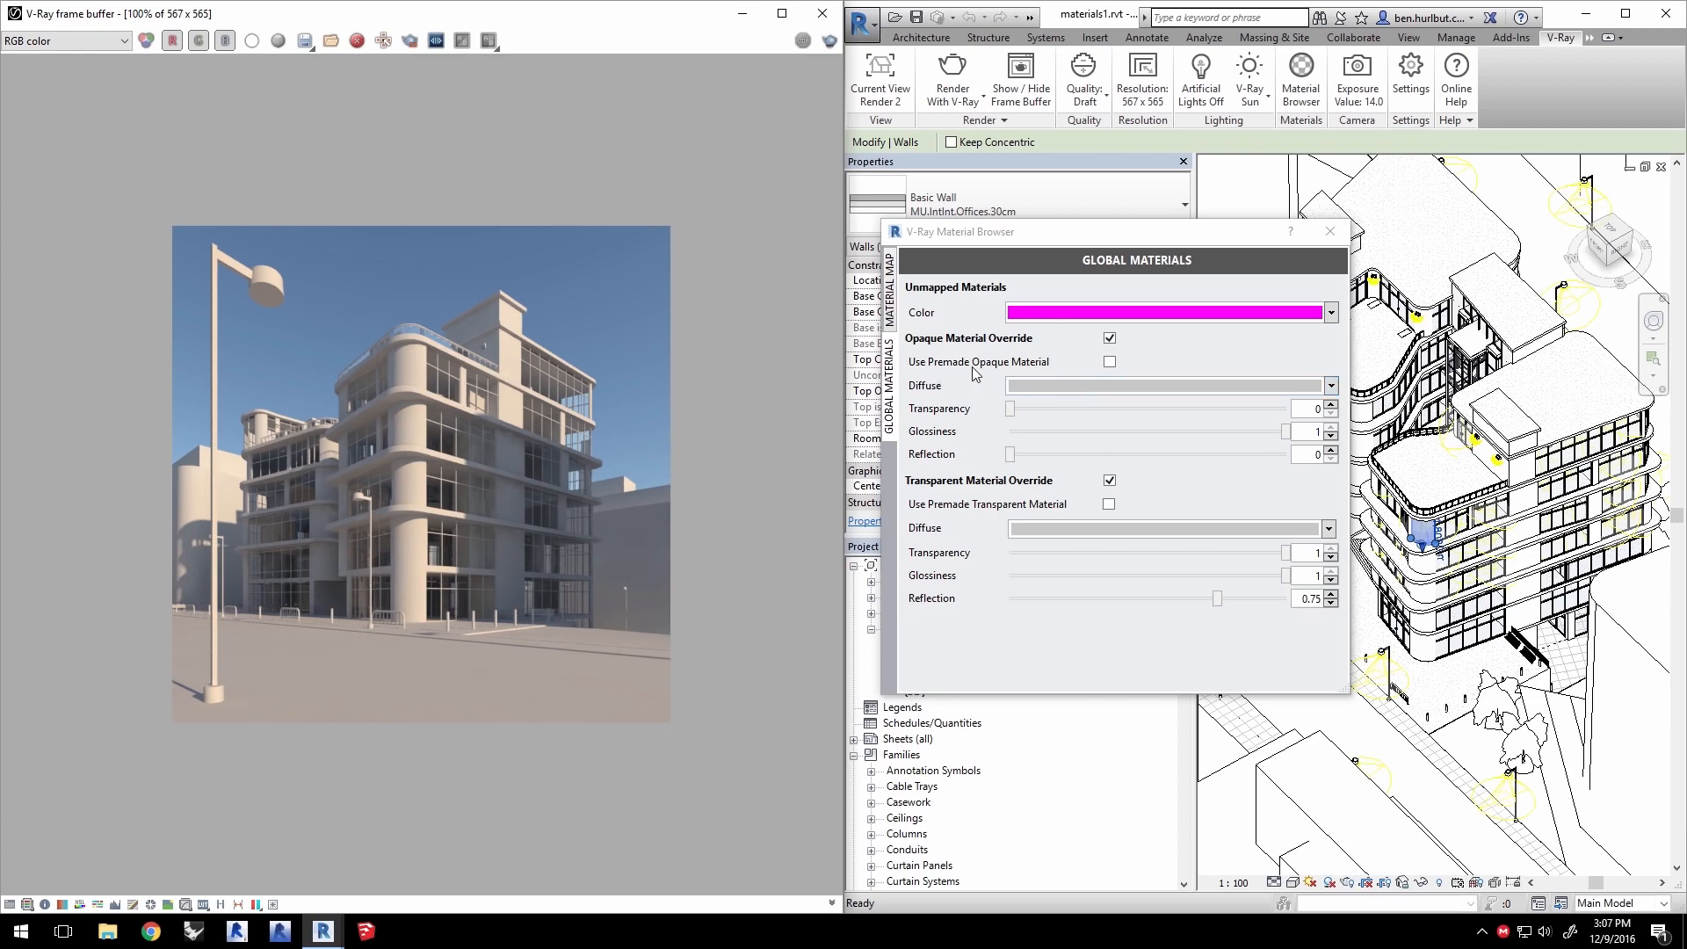
Use the premade material InkWashToonWhite.vrmat for the opaque override, with InkWashToonWhite as its sub material
{"action": "left_click", "coordinate": [1110, 361]}
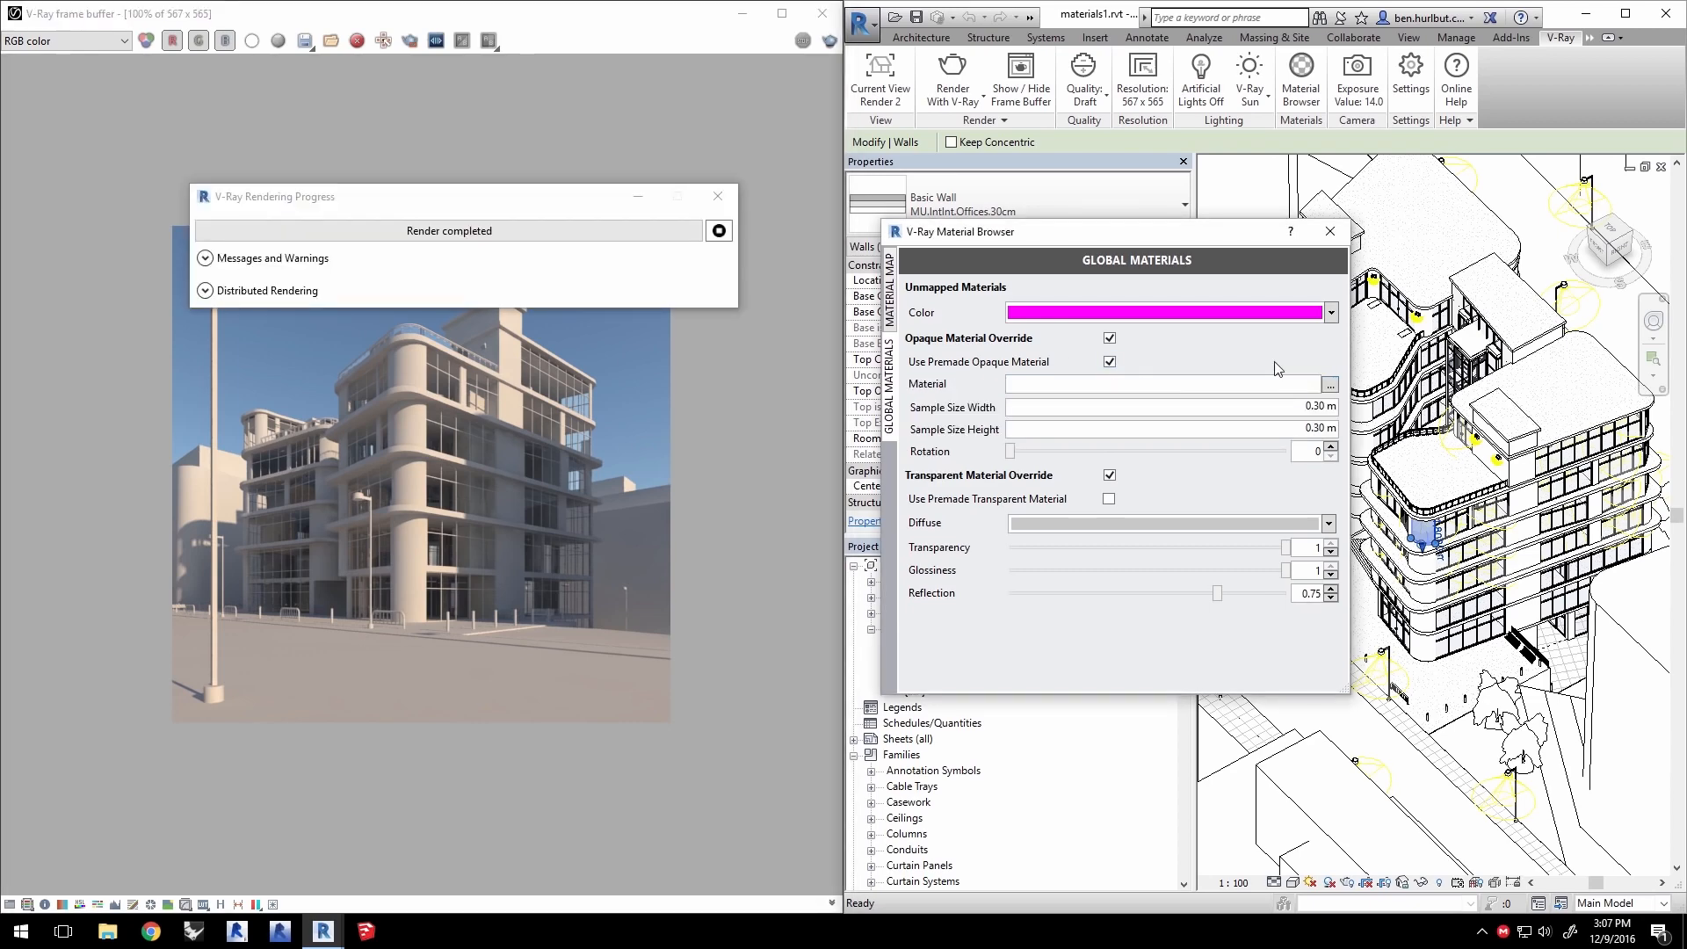
{"action": "left_click", "coordinate": [1330, 387]}
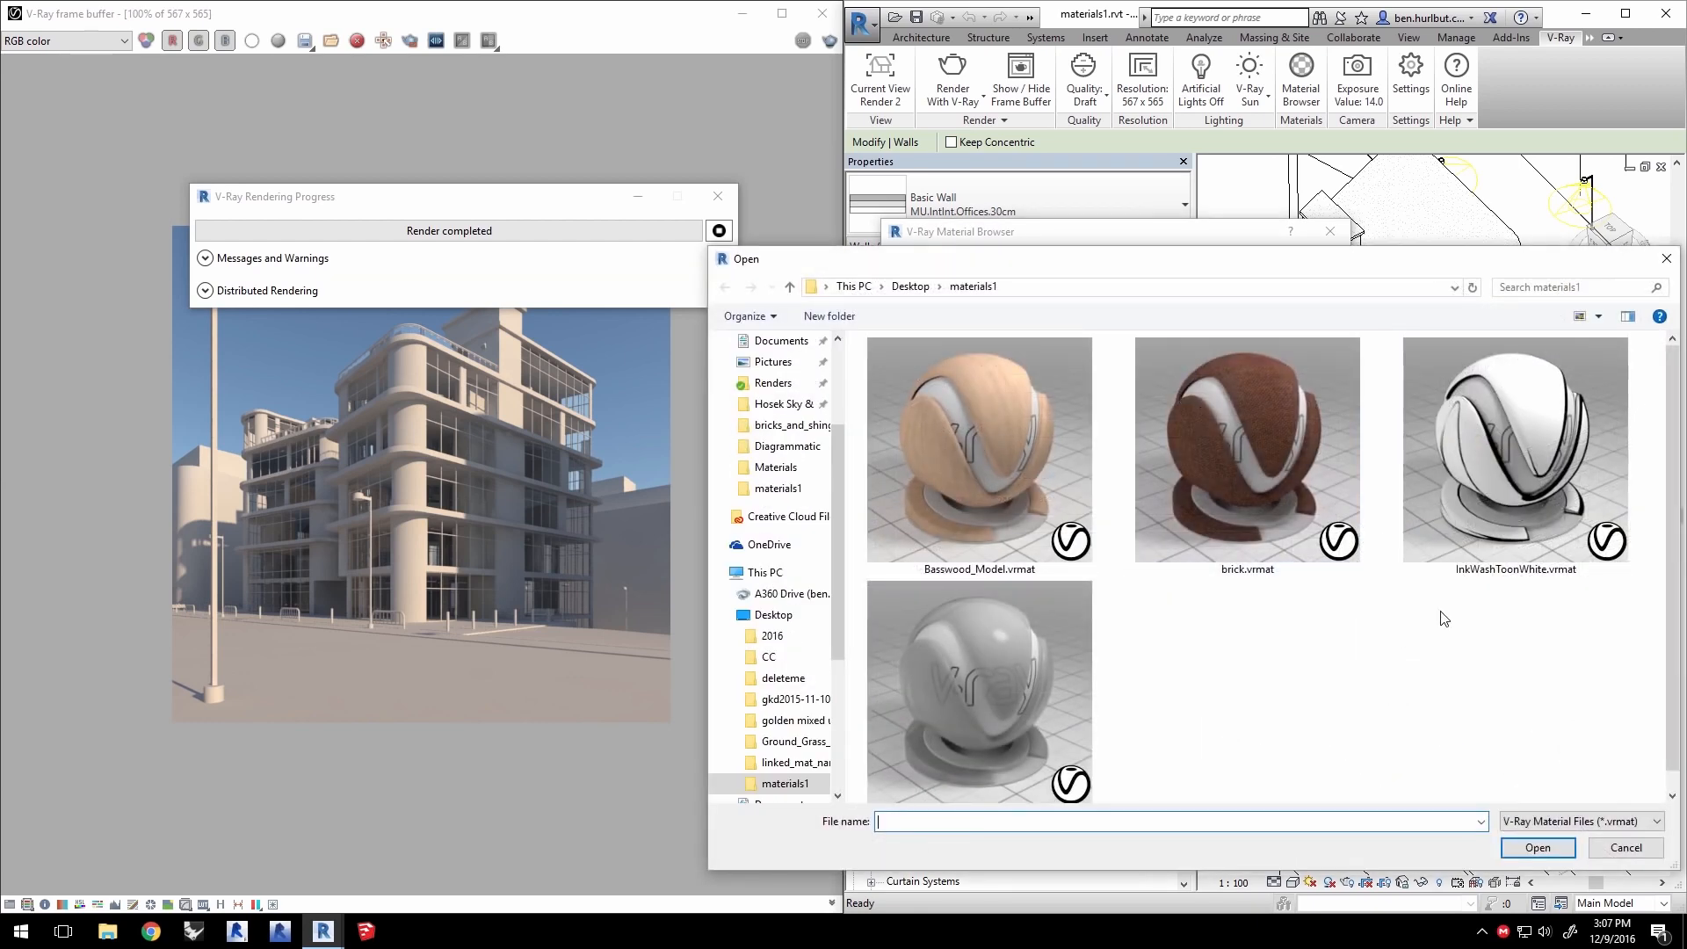
{"action": "left_click", "coordinate": [1478, 459]}
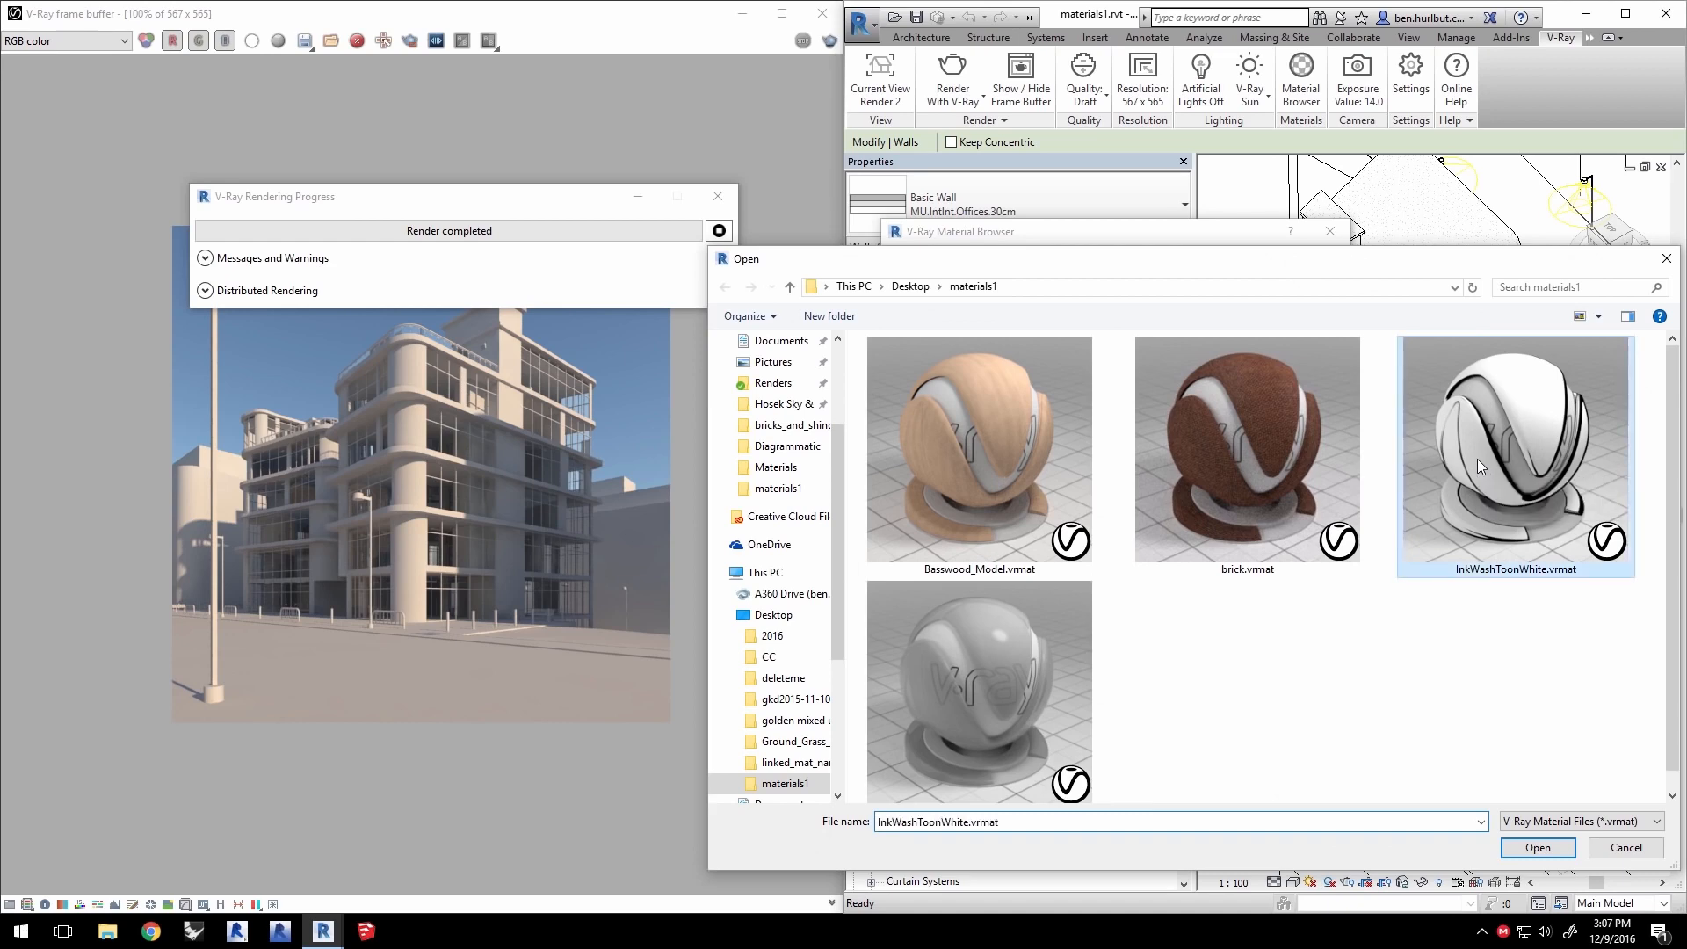
{"action": "left_click", "coordinate": [1538, 847]}
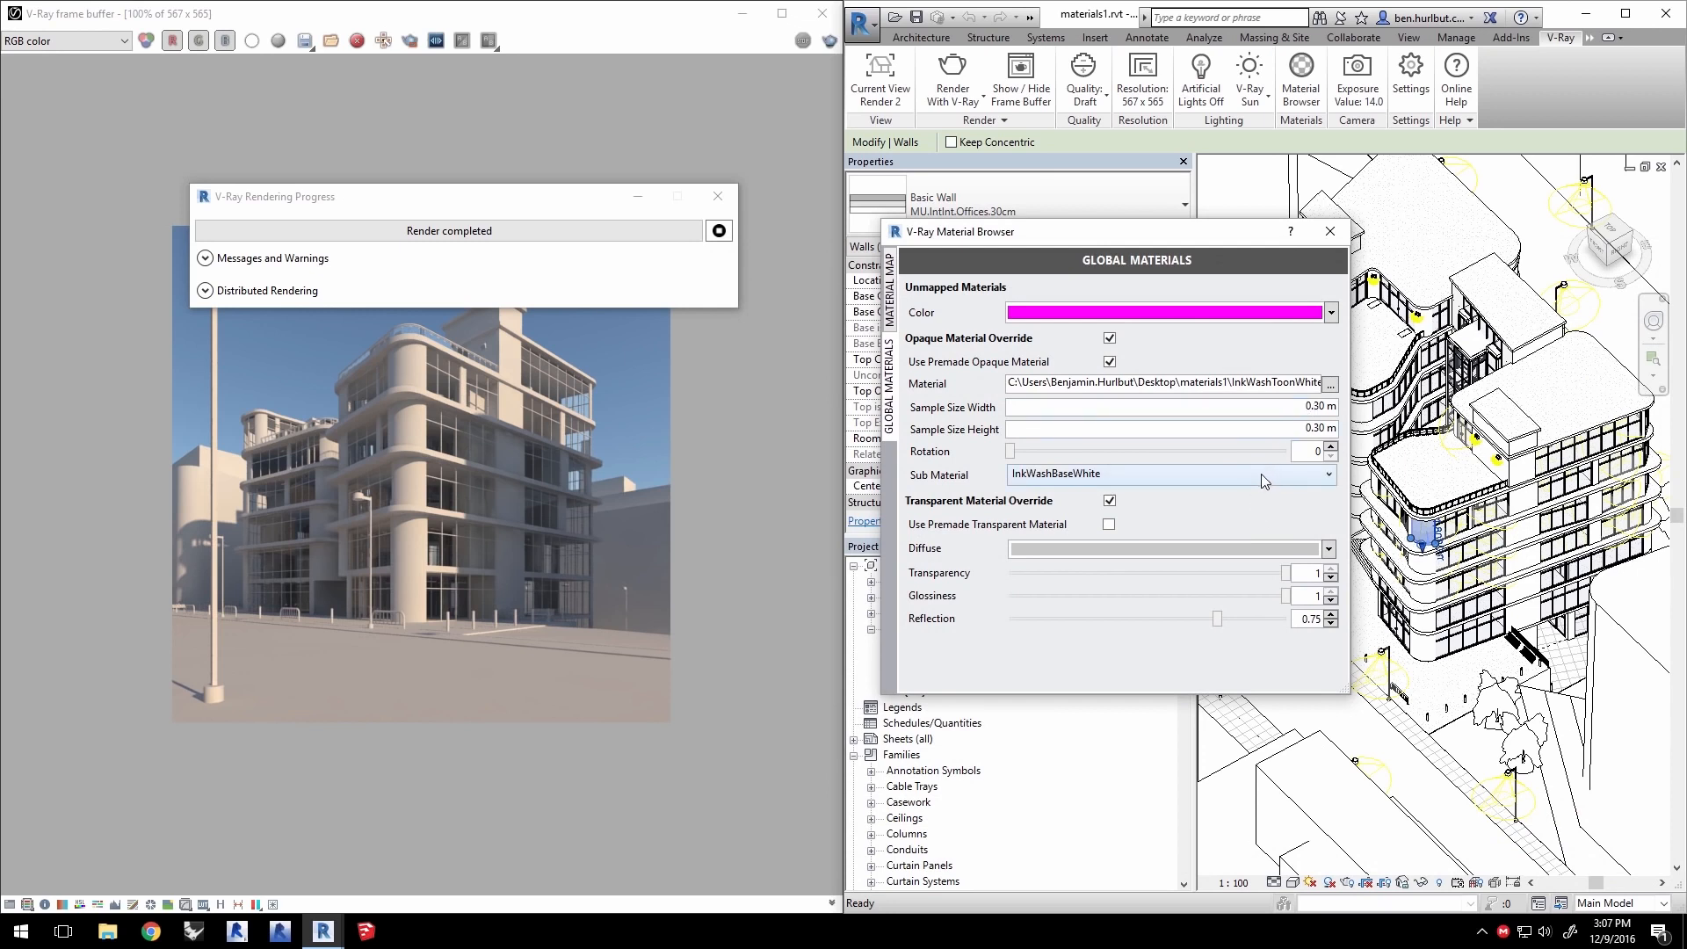
{"action": "left_click", "coordinate": [1051, 475]}
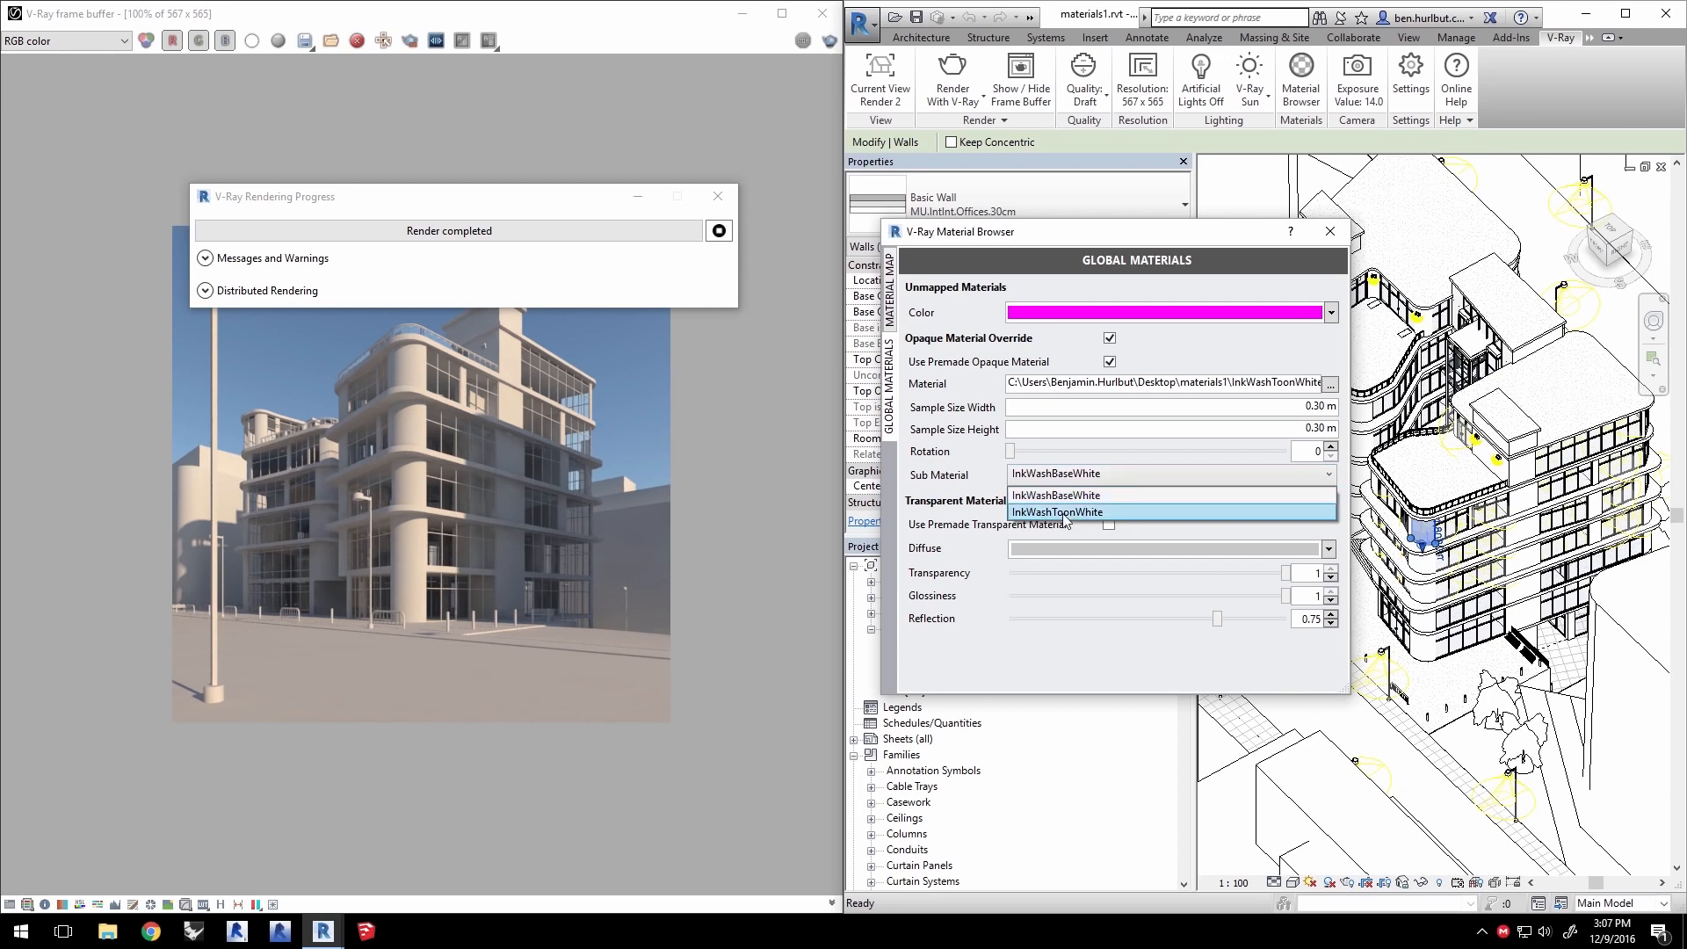
{"action": "left_click", "coordinate": [1065, 512]}
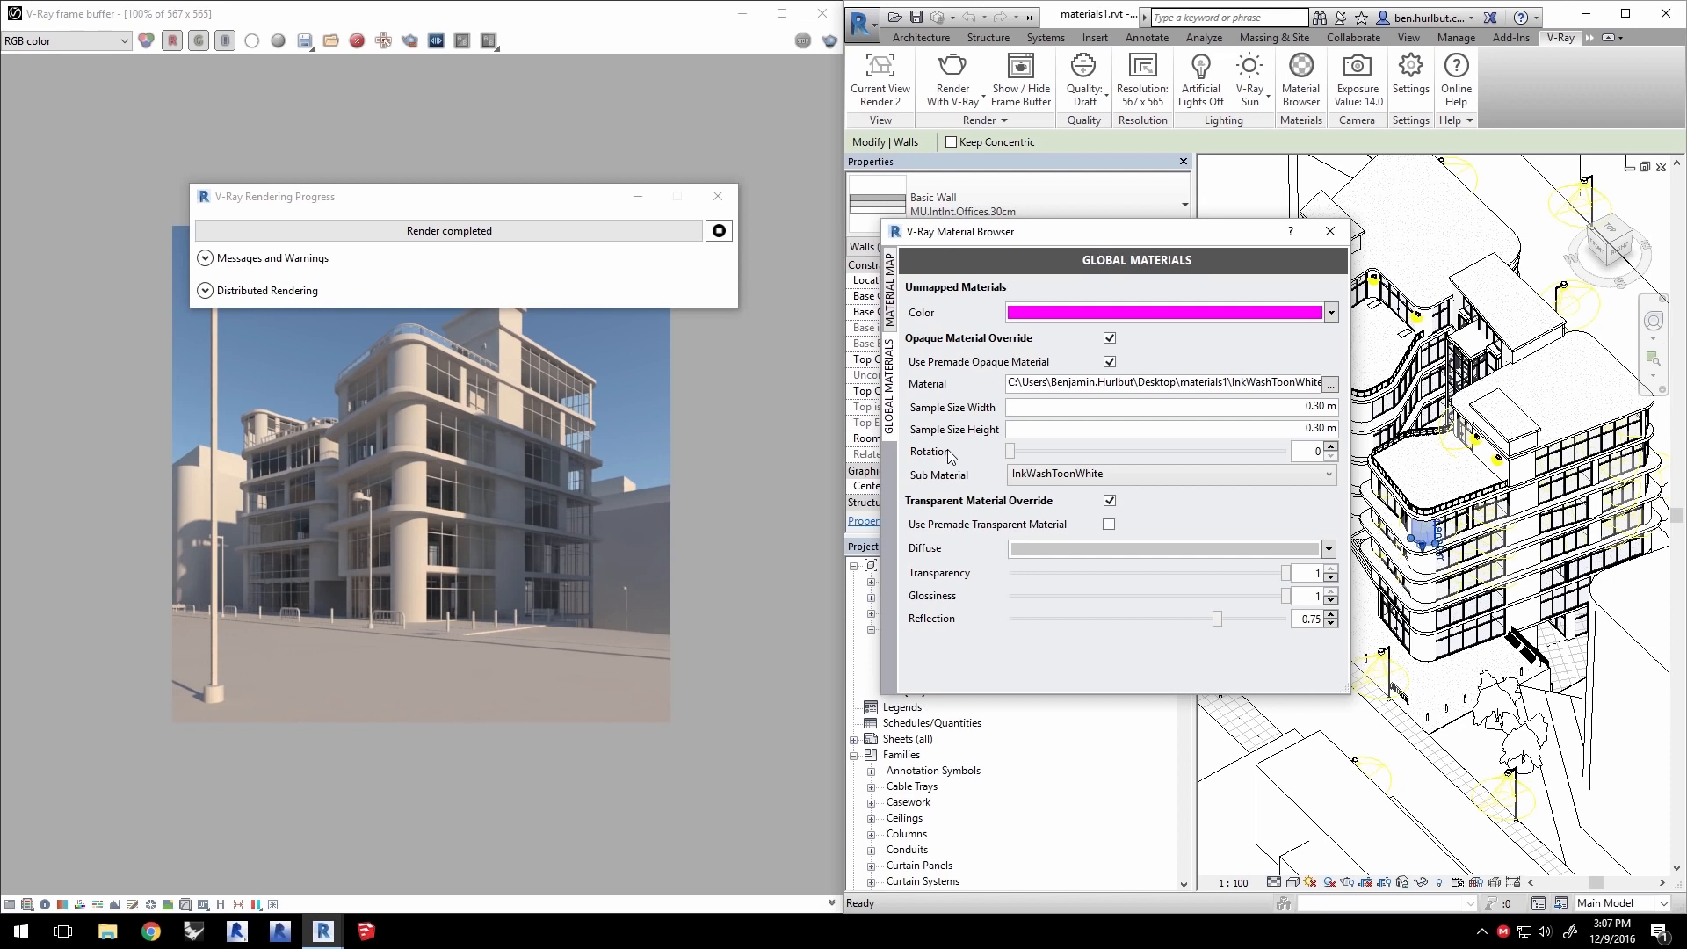
Give the transparent override a turquoise diffuse colour, about 0.955 transparency and 0.86 glossiness, and render the view
{"action": "left_click", "coordinate": [1253, 550]}
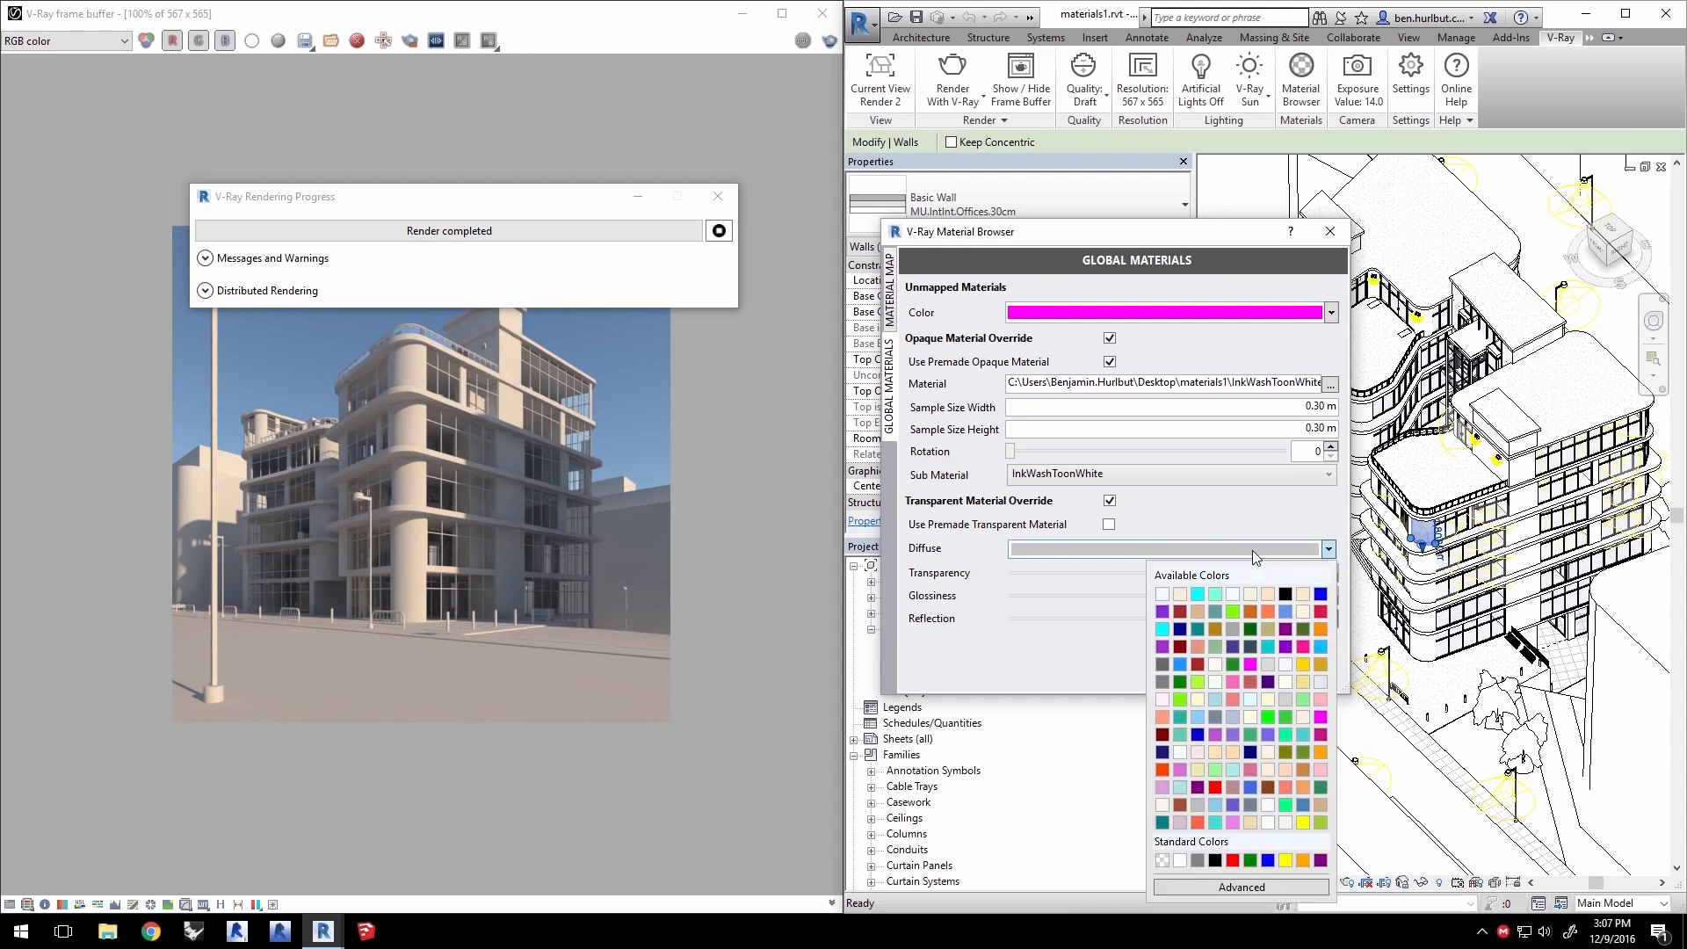
{"action": "left_click", "coordinate": [1304, 736]}
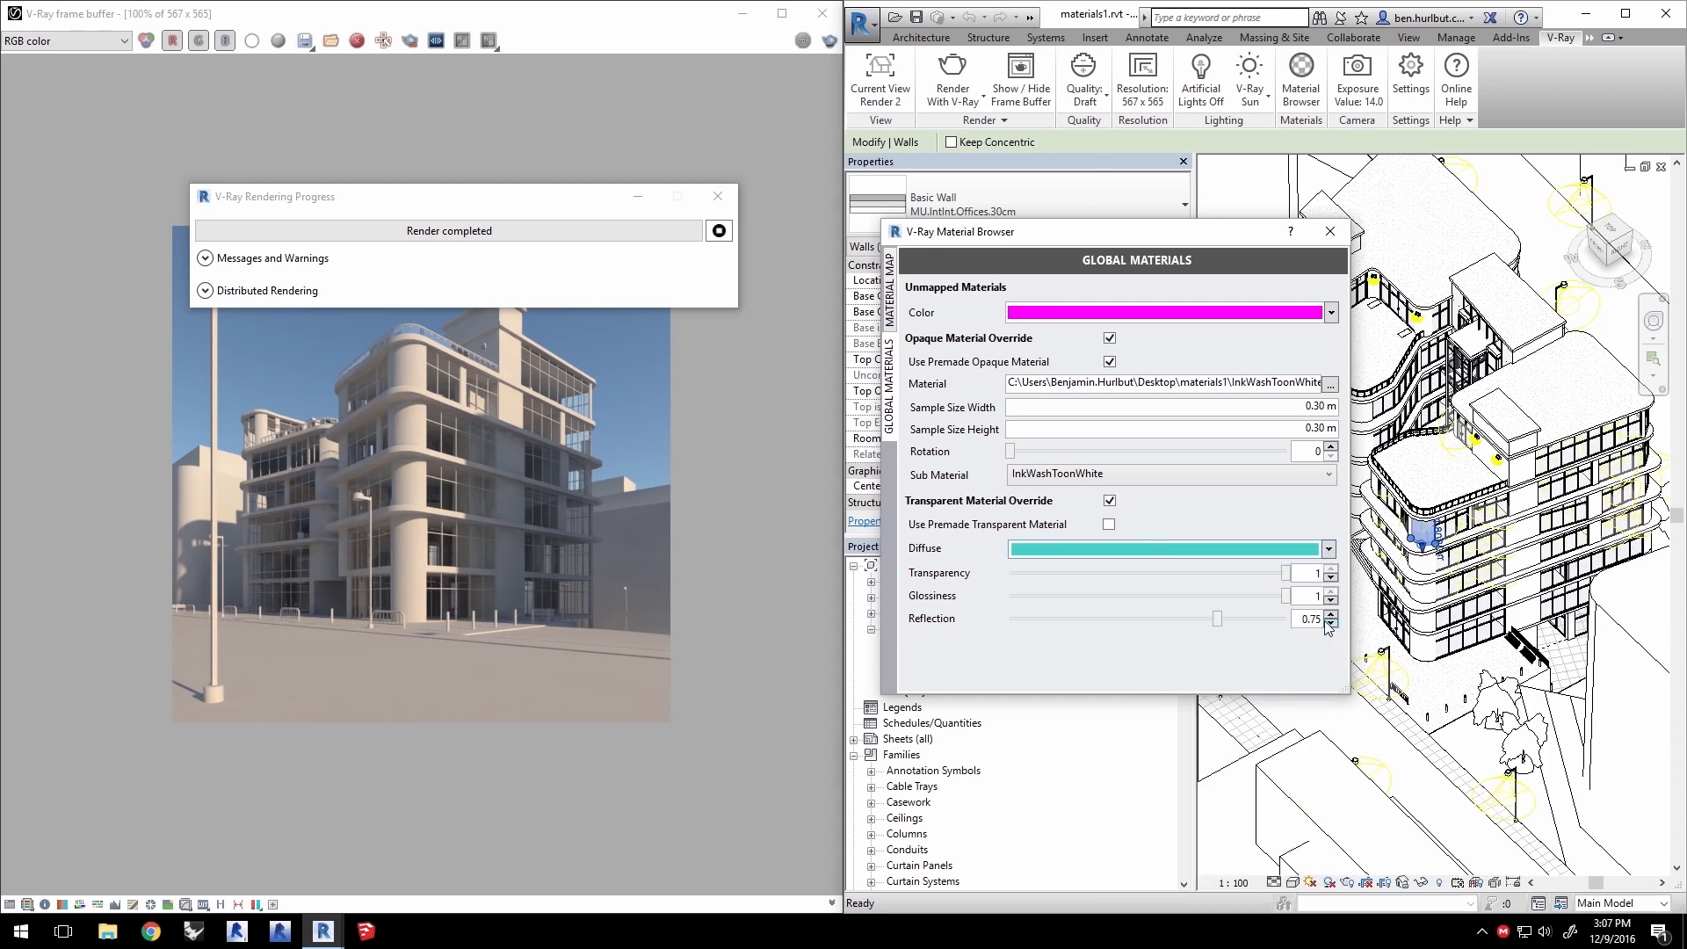
{"action": "left_click_drag", "start_coordinate": [1289, 575], "coordinate": [1274, 574]}
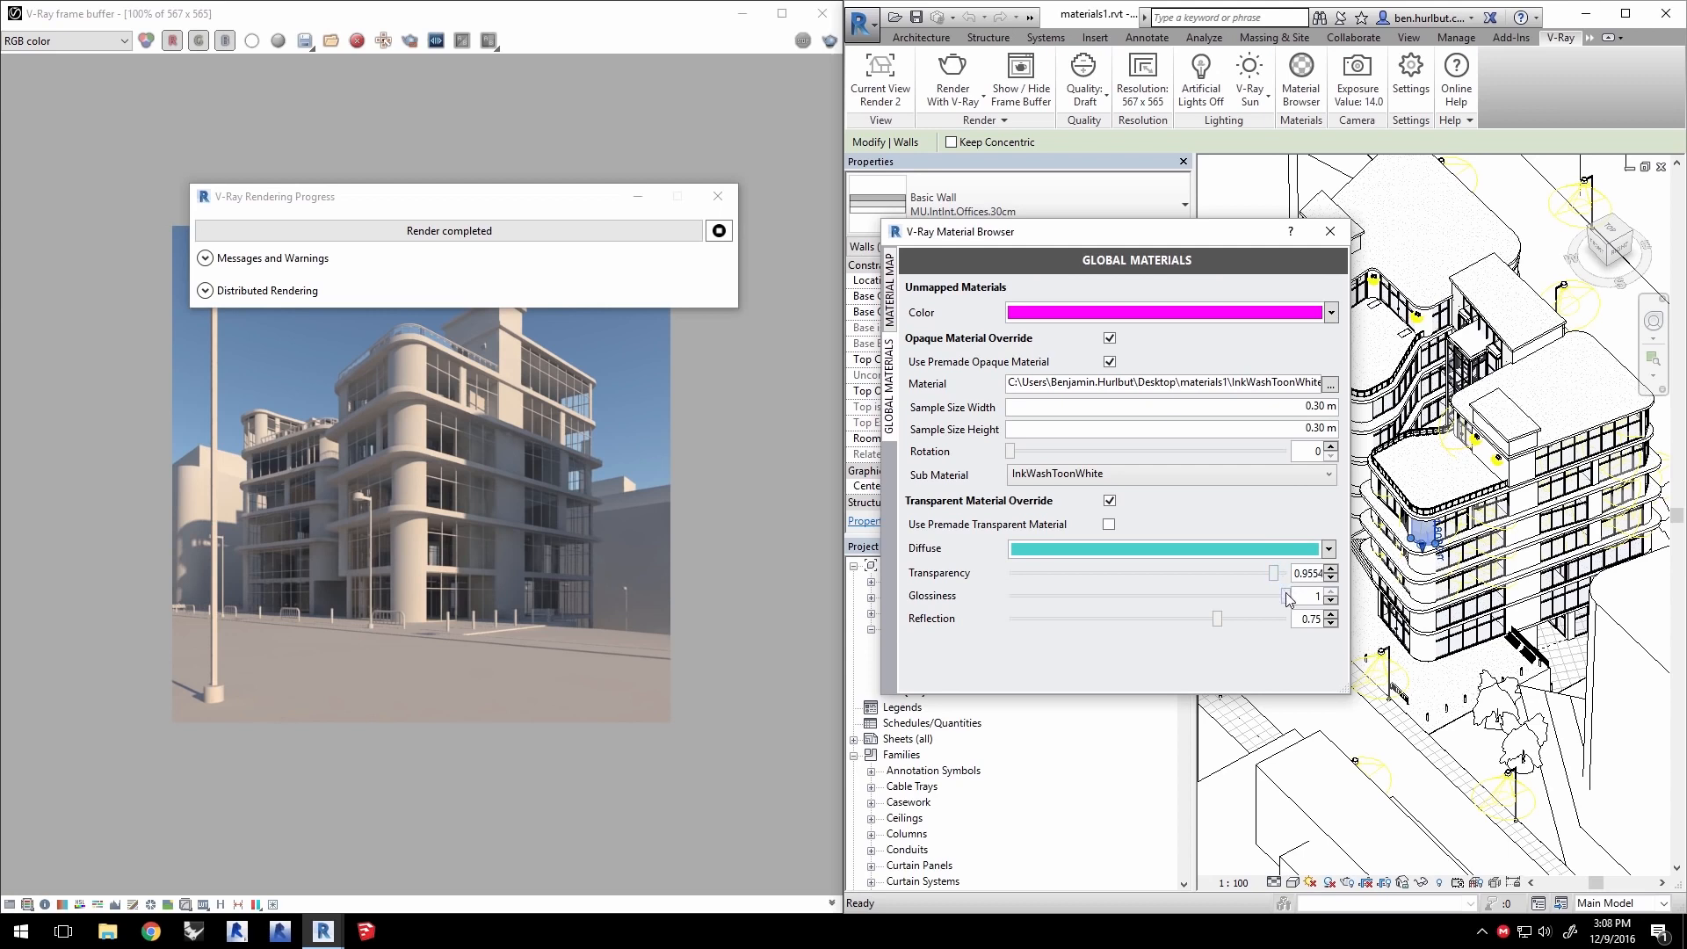
{"action": "left_click_drag", "start_coordinate": [1288, 598], "coordinate": [1249, 600]}
{"action": "left_click", "coordinate": [951, 70]}
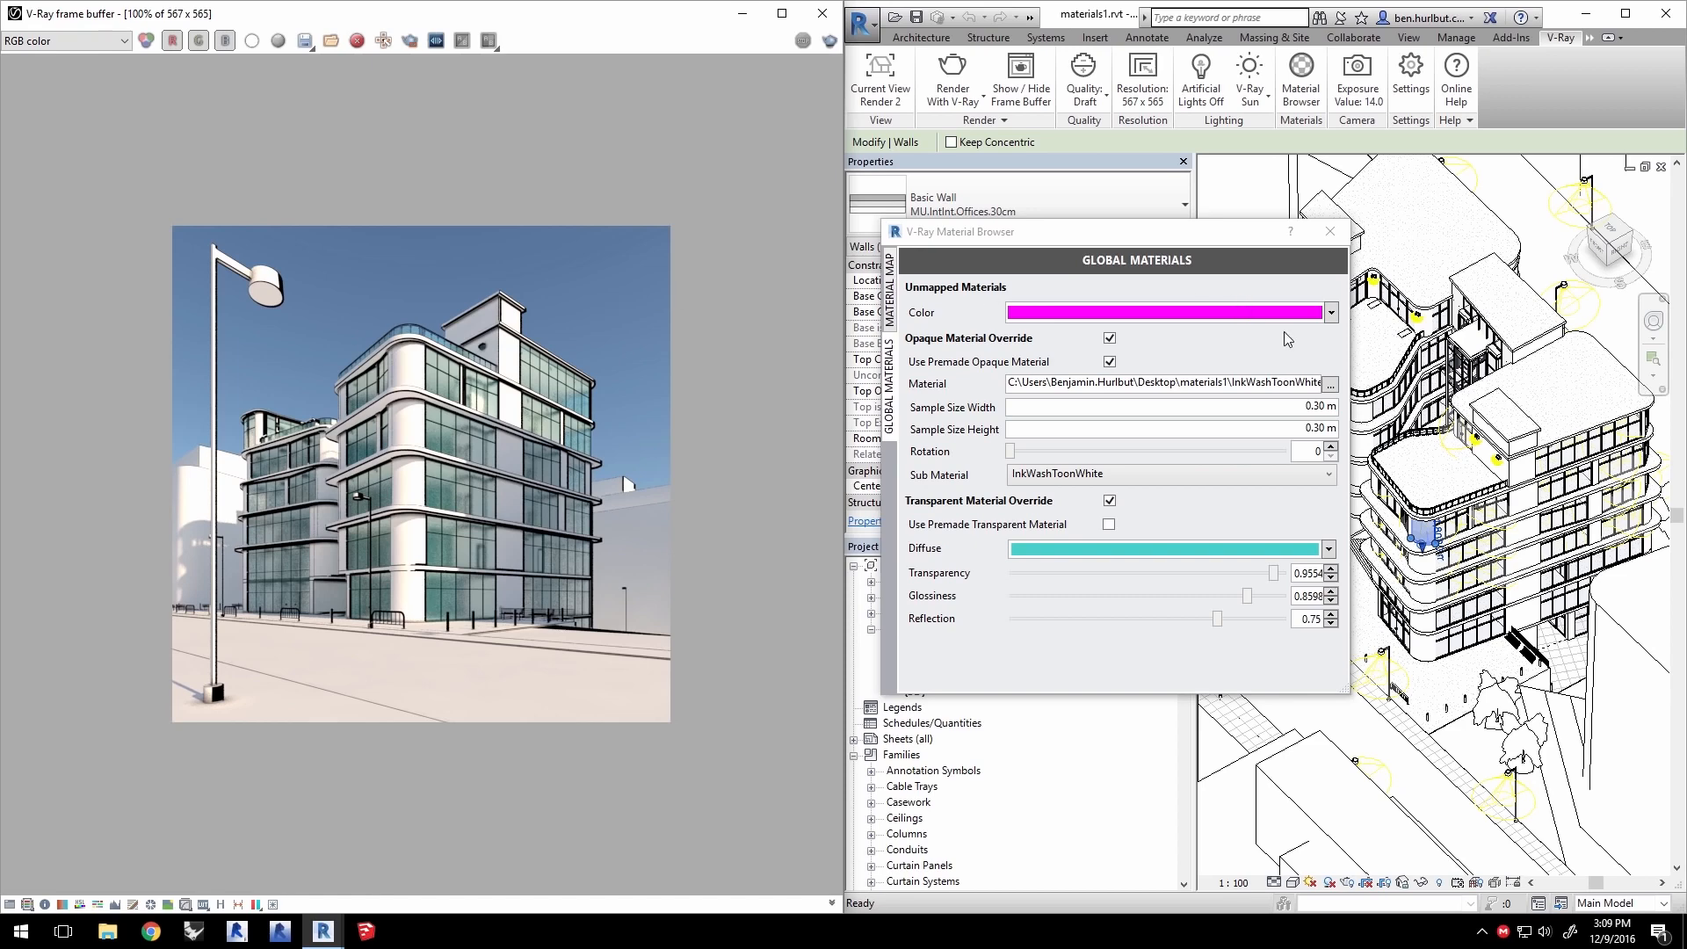
Change the opaque override's premade material to Basswood_Model.vrmat with a sample size of 5 m wide and 14.6 m high
{"action": "left_click", "coordinate": [1328, 387]}
{"action": "left_click", "coordinate": [989, 424]}
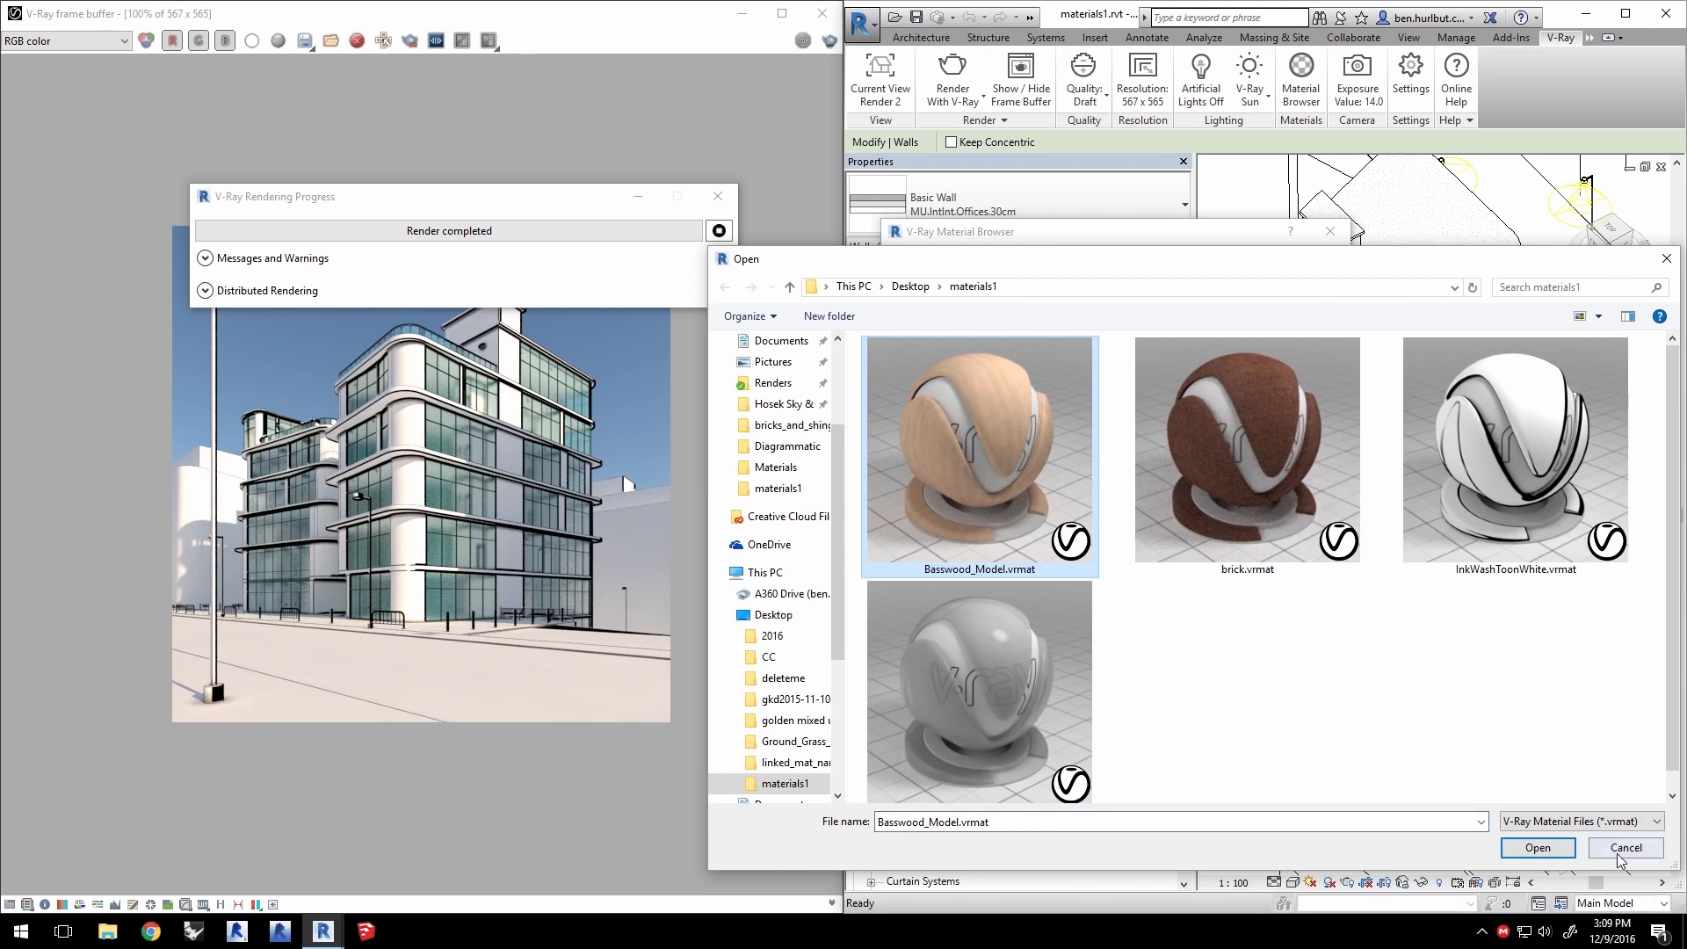
{"action": "left_click", "coordinate": [1538, 849]}
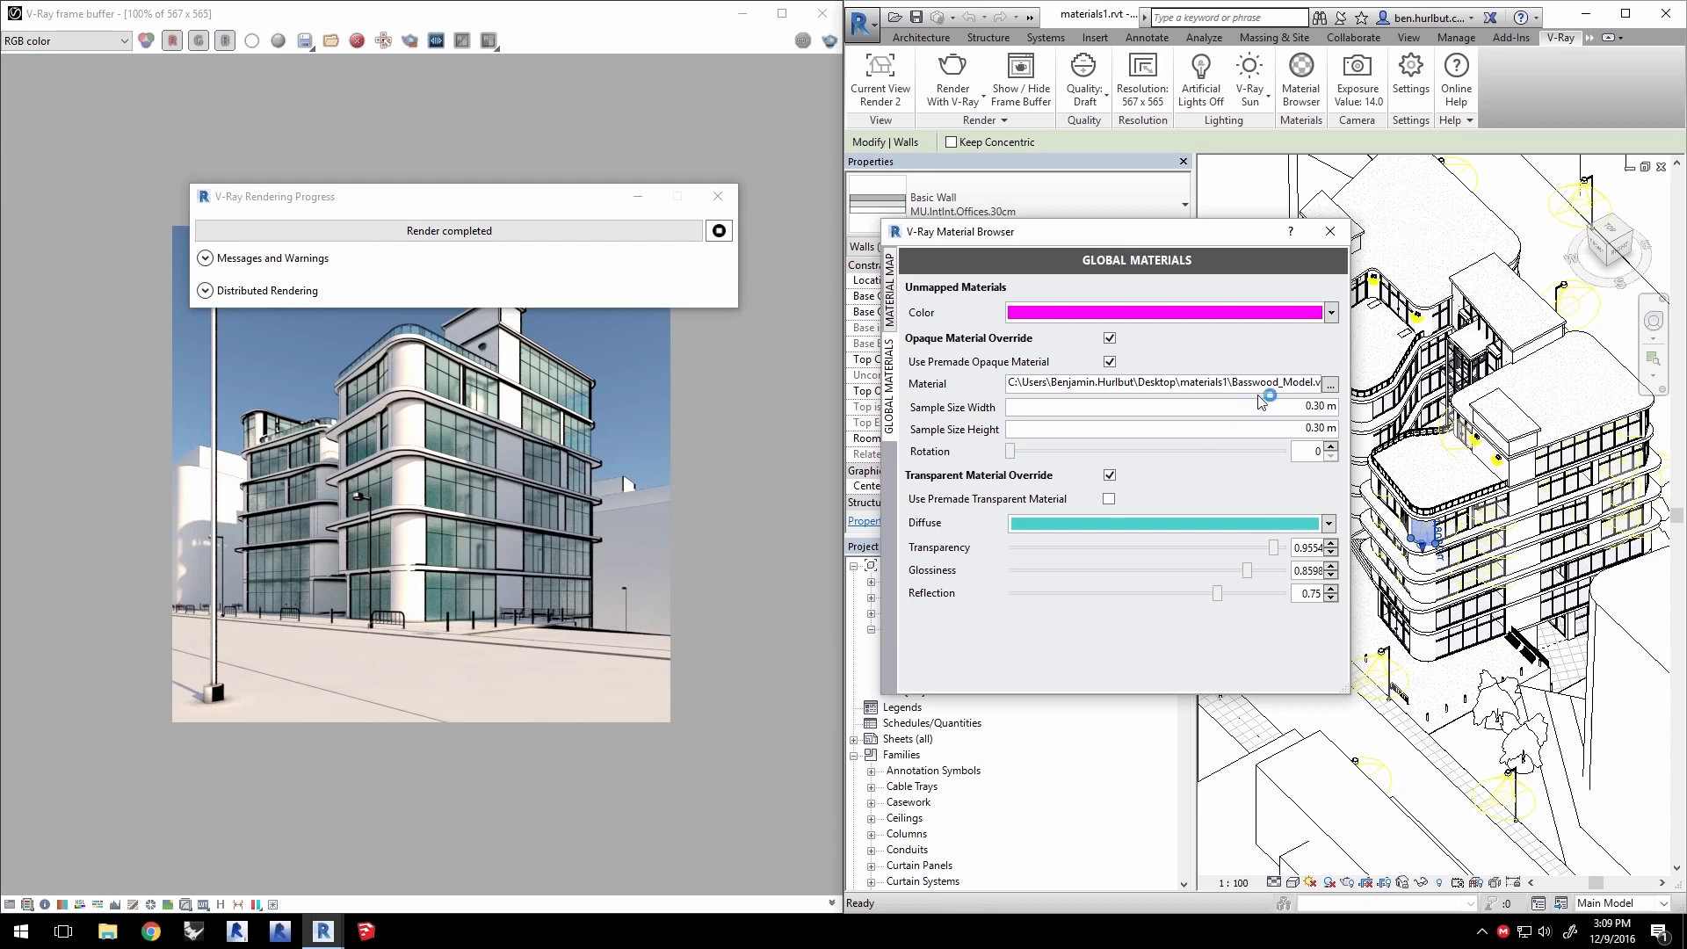
{"action": "left_click_drag", "start_coordinate": [1307, 406], "coordinate": [1331, 430]}
{"action": "type", "text": "5"}
{"action": "type", "text": "14.6"}
{"action": "left_click", "coordinate": [1295, 406]}
Use a premade material for the transparent override, loading the Transparent_Plastic file from the materials1 folder
{"action": "left_click", "coordinate": [1109, 499]}
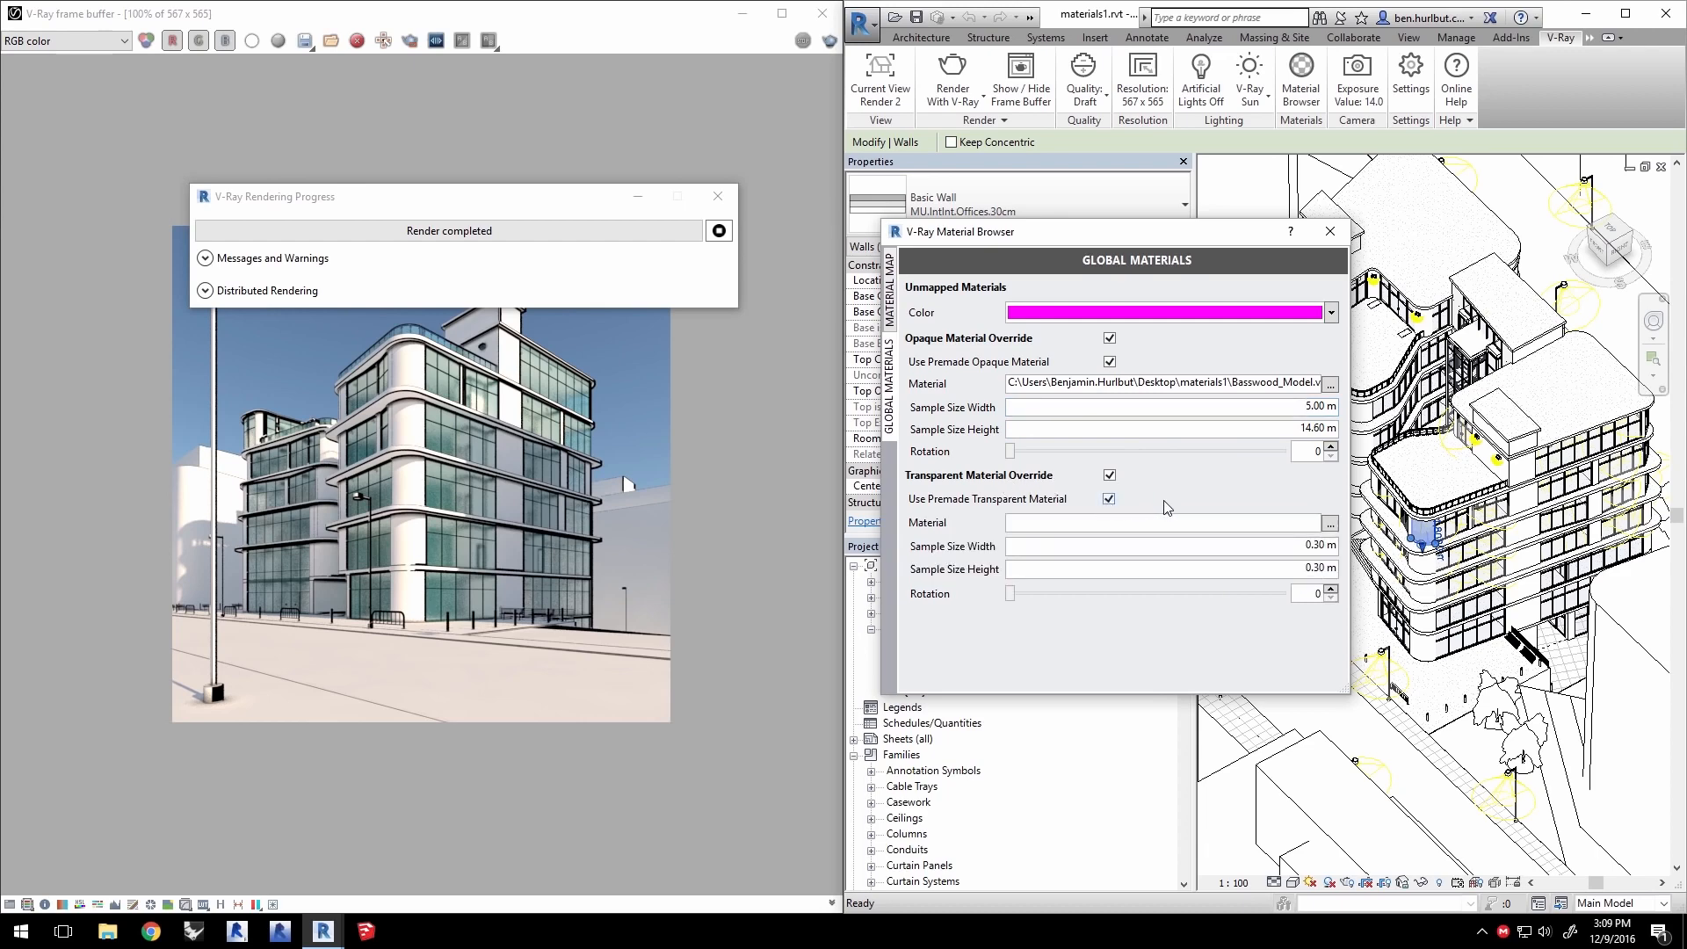
{"action": "left_click", "coordinate": [1331, 524]}
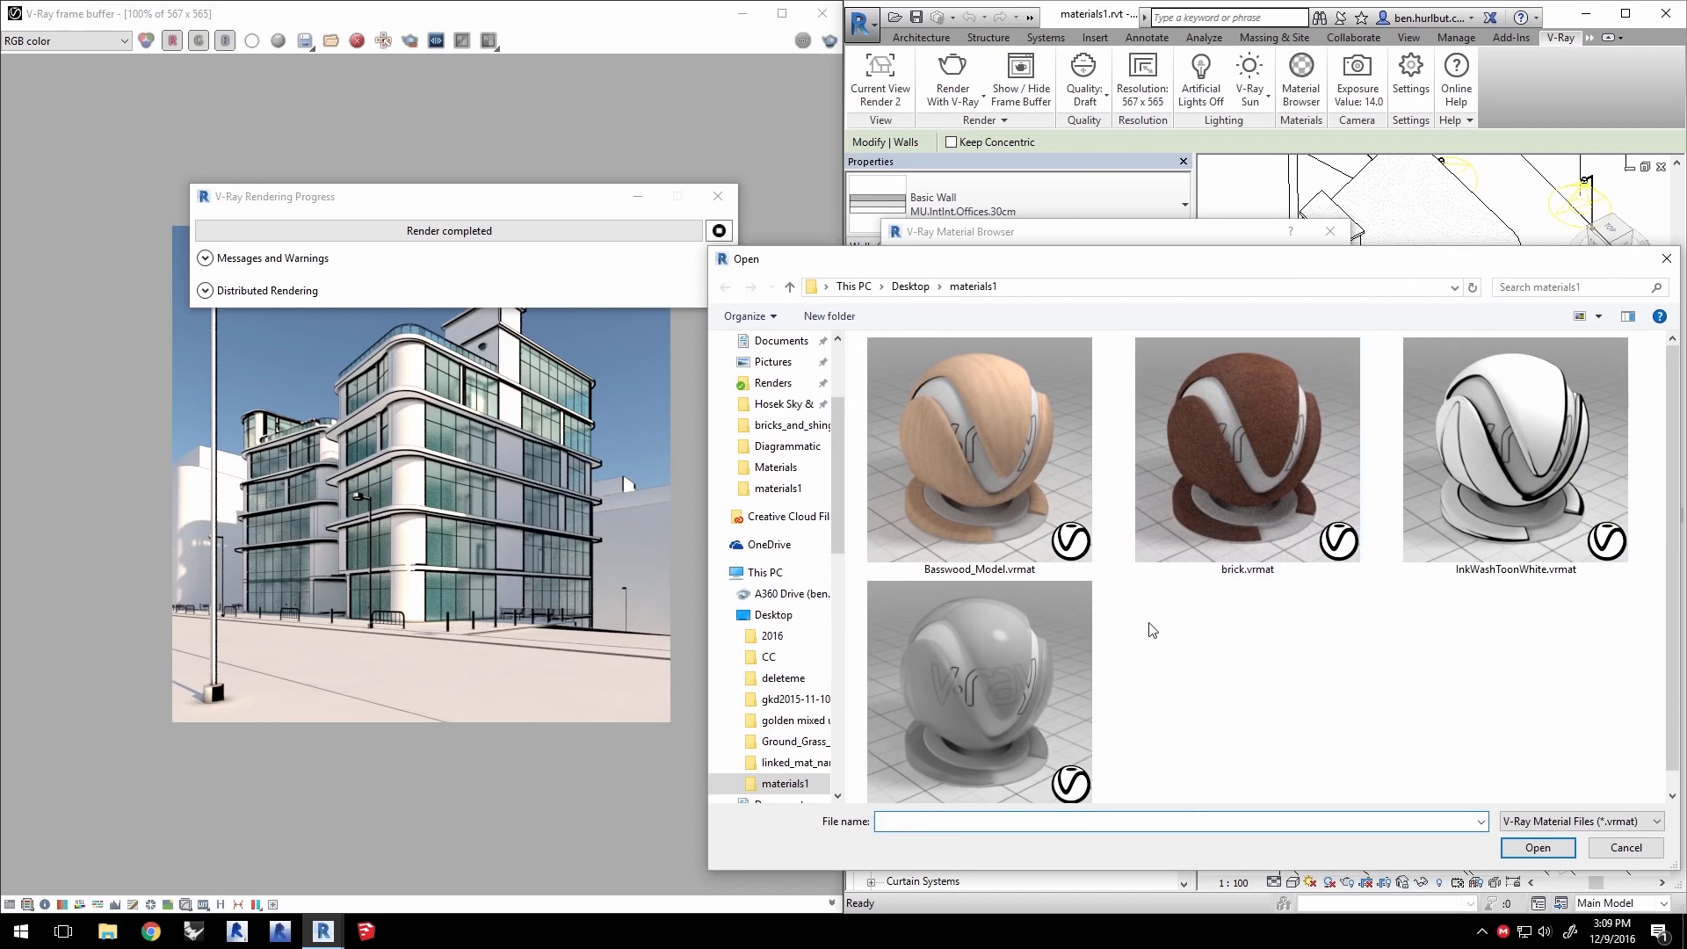
{"action": "left_click", "coordinate": [1021, 660]}
{"action": "left_click", "coordinate": [1538, 849]}
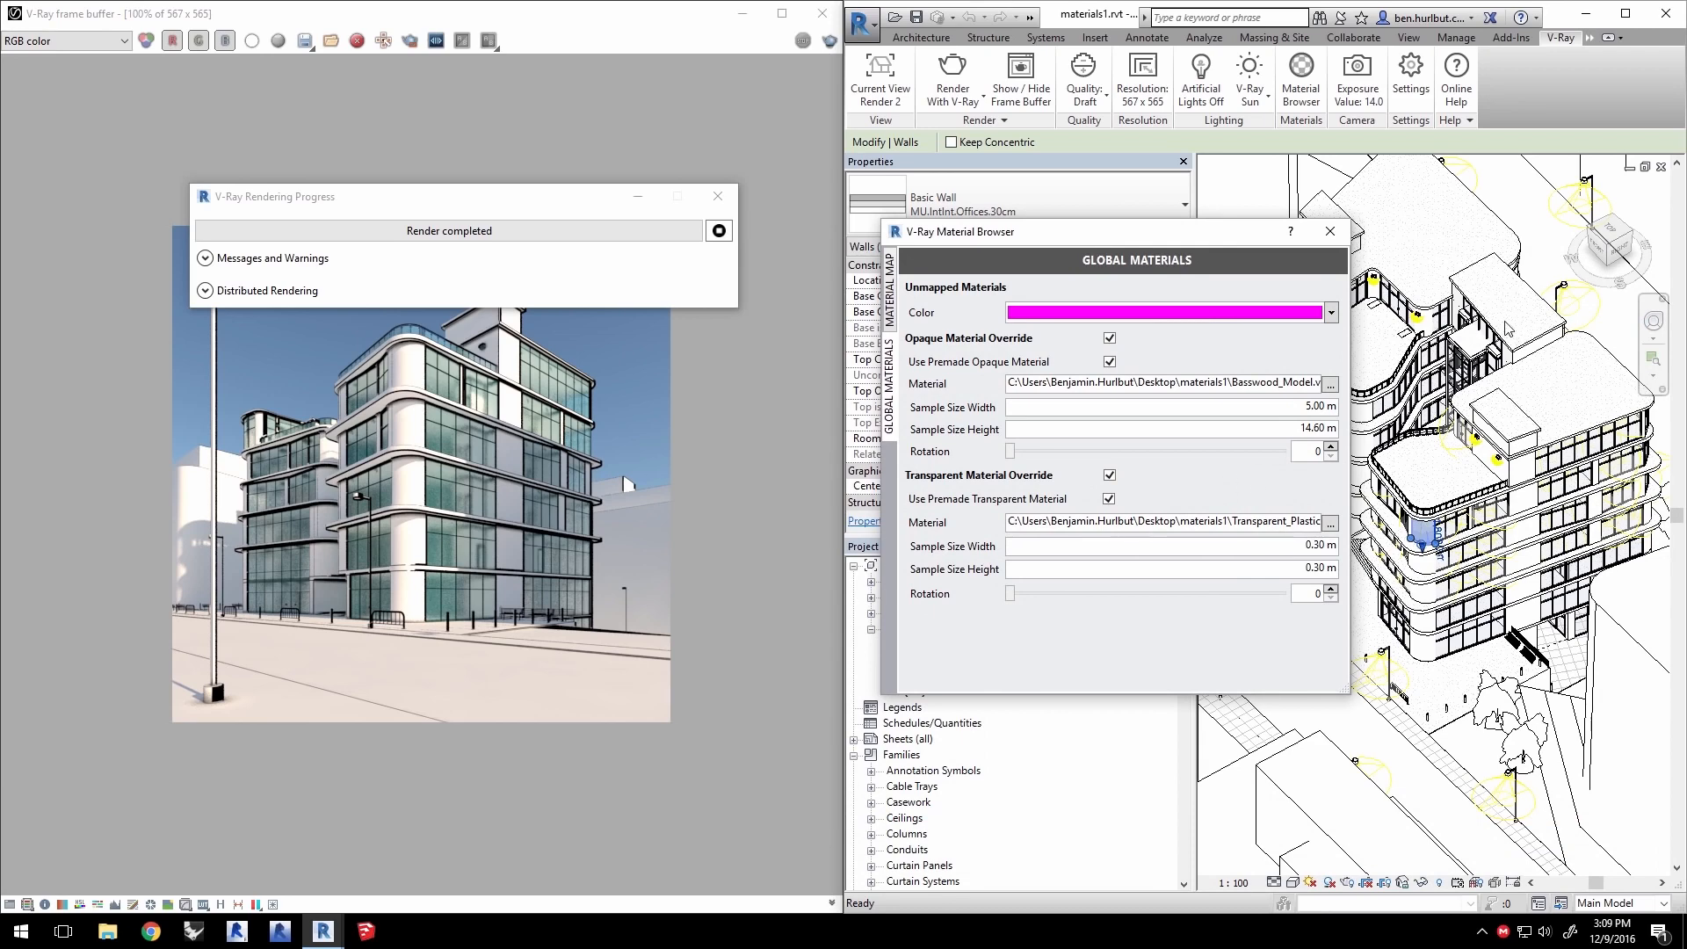
Set Render 3 as the current V-Ray view
{"action": "left_click", "coordinate": [882, 93]}
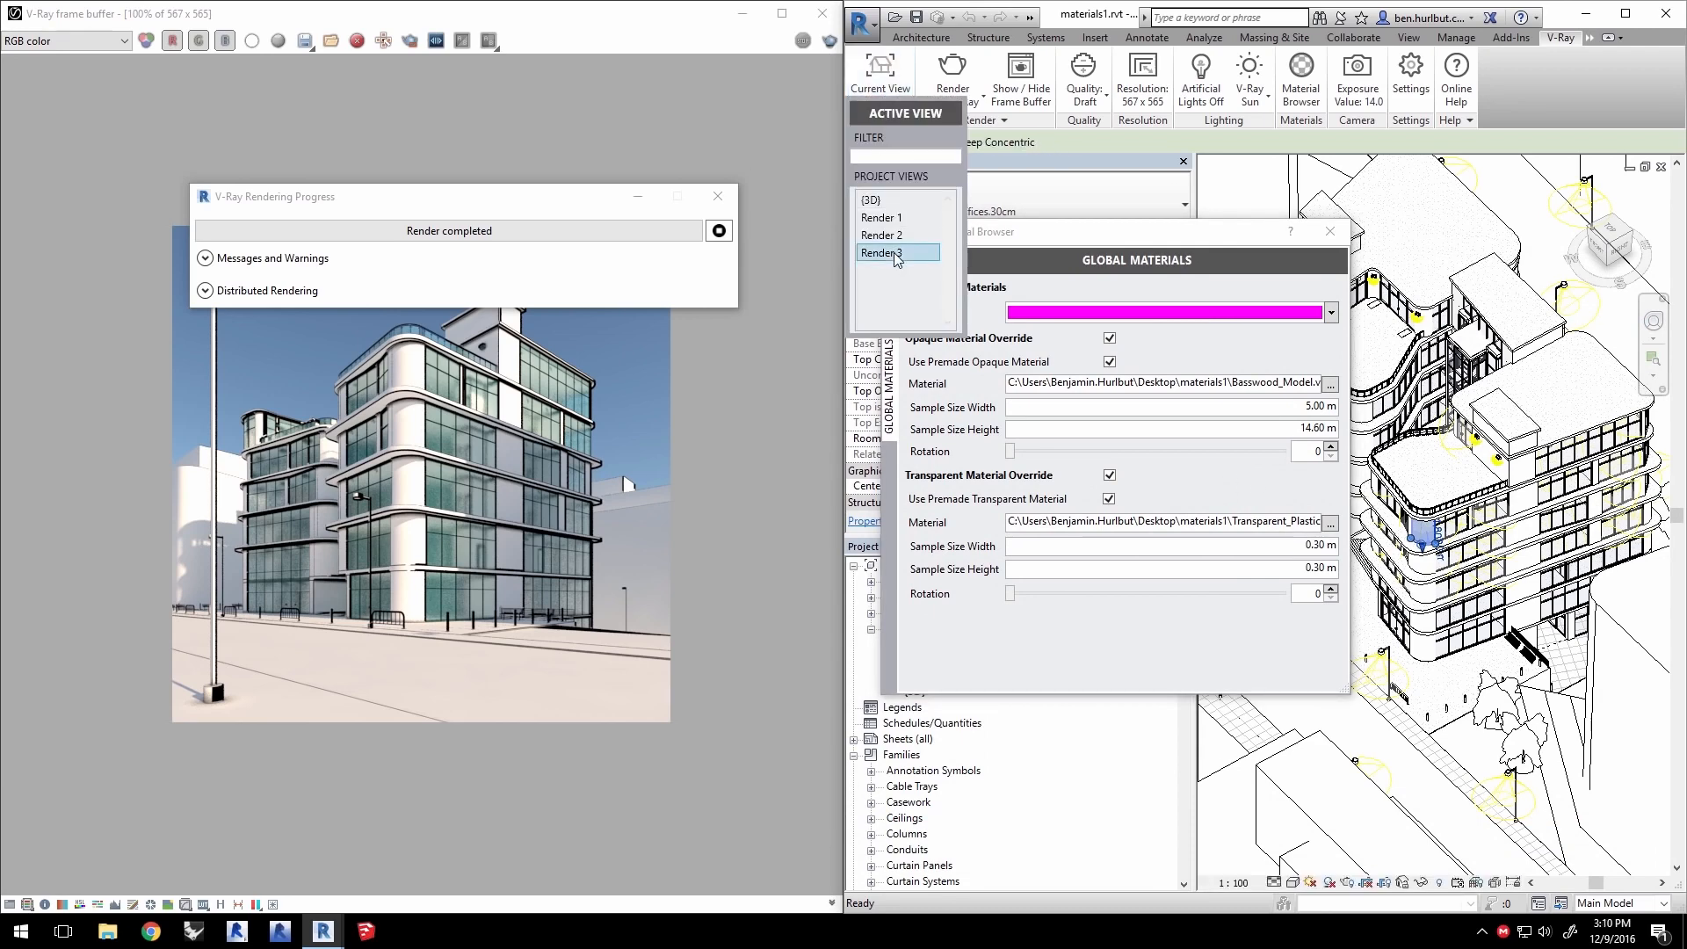
{"action": "left_click", "coordinate": [896, 253]}
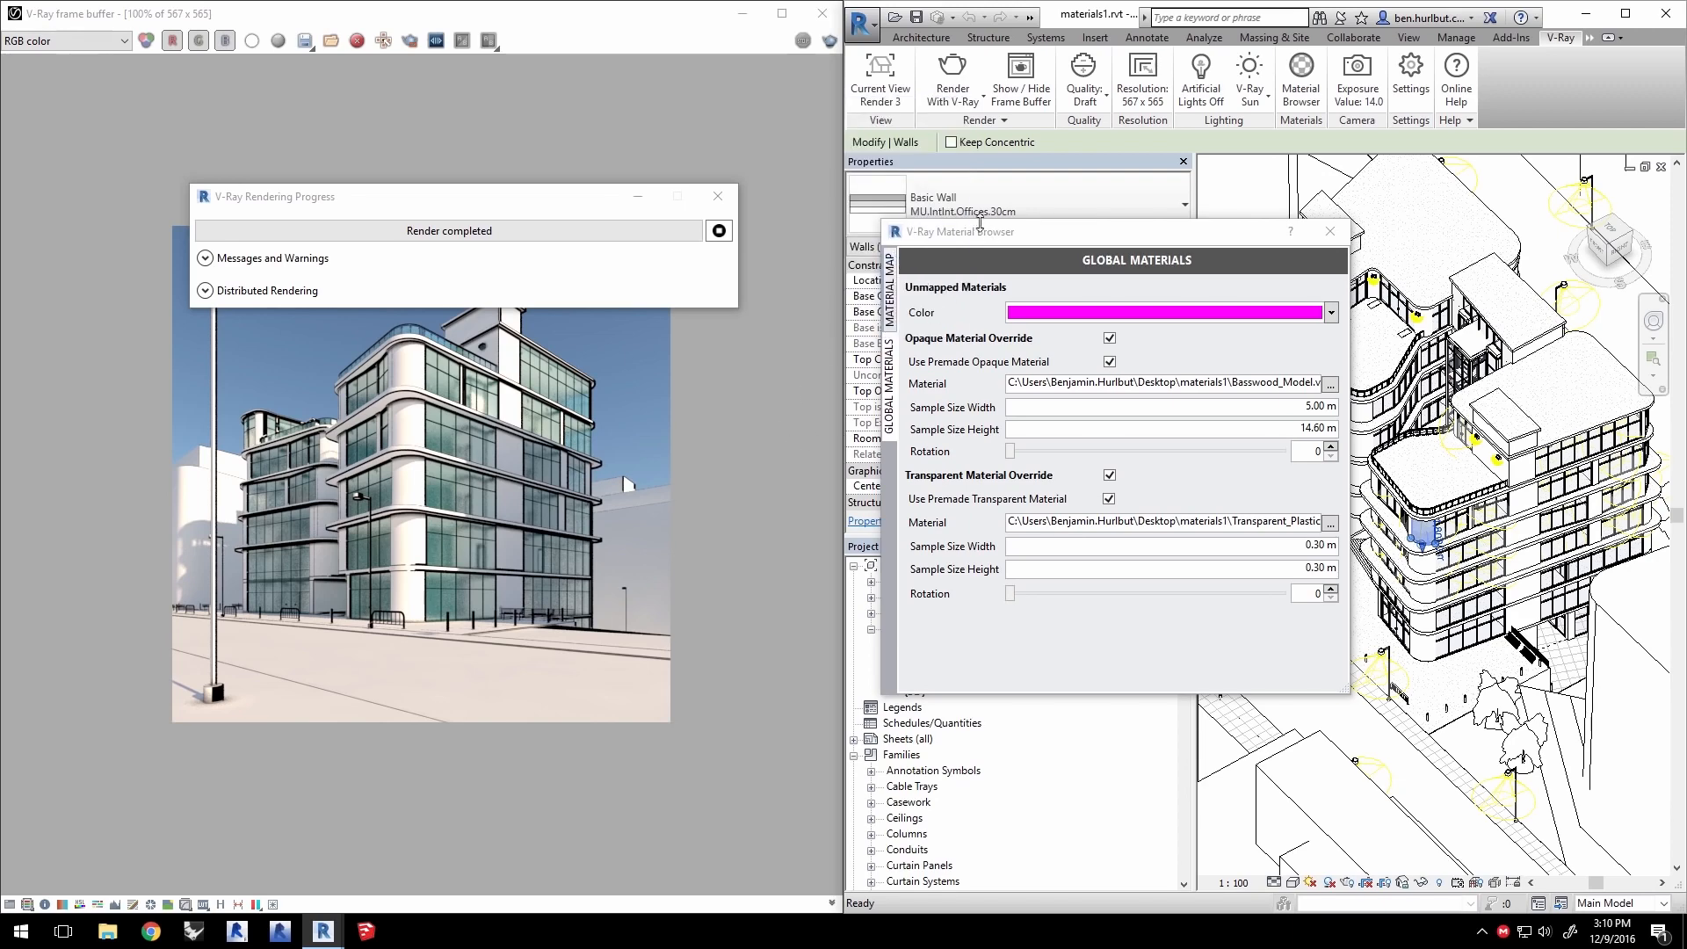
Render the Render 3 view with the basswood opaque override and transparent plastic override
{"action": "left_click", "coordinate": [948, 79]}
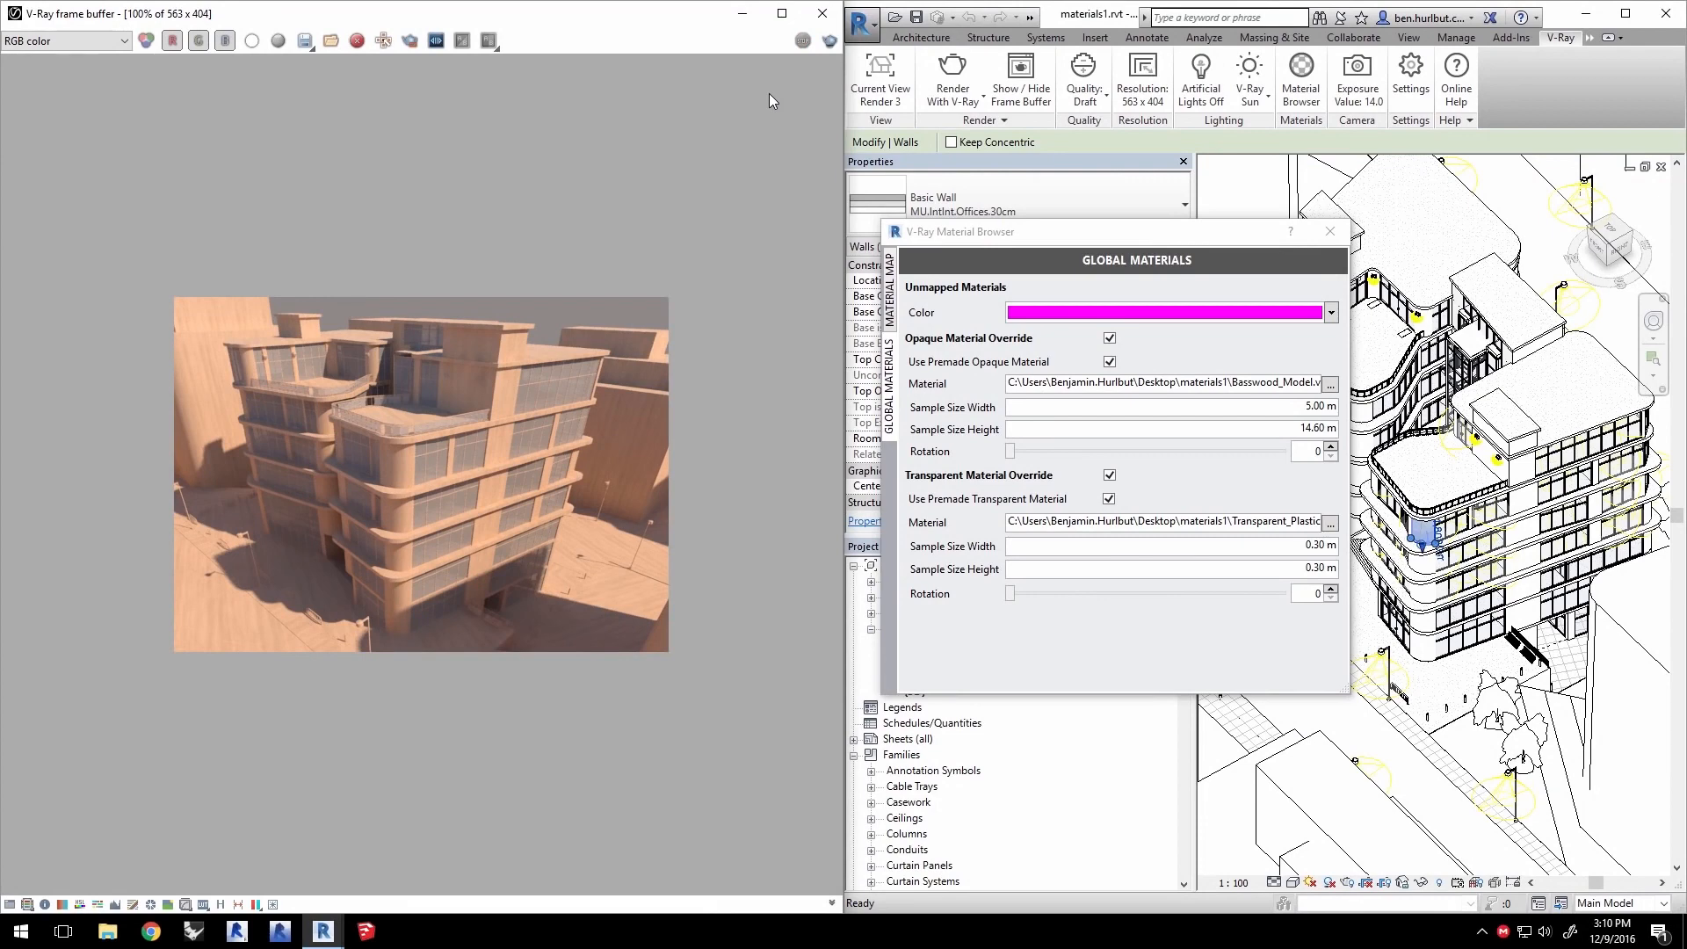
Browse for the opaque override's material file to the Diagrammatic folder under V-Ray 3.4 for Revit's content\vrmateditor\materials in Program Files\Chaos Group
{"action": "left_click", "coordinate": [1330, 384]}
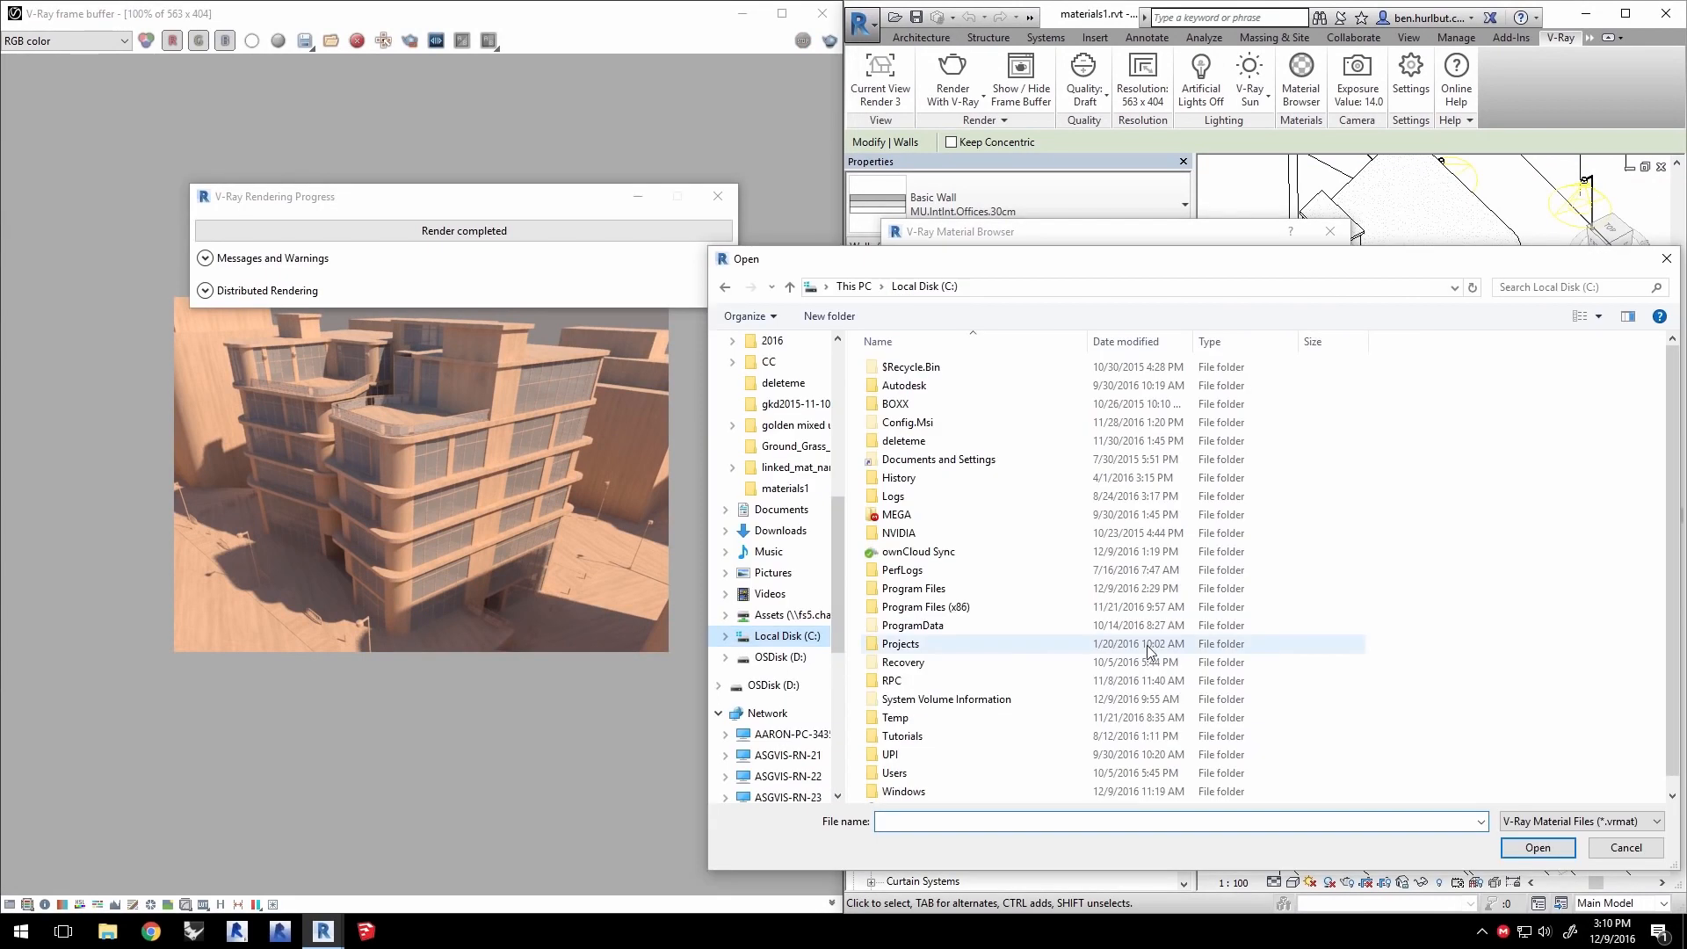
{"action": "double_click", "coordinate": [927, 589]}
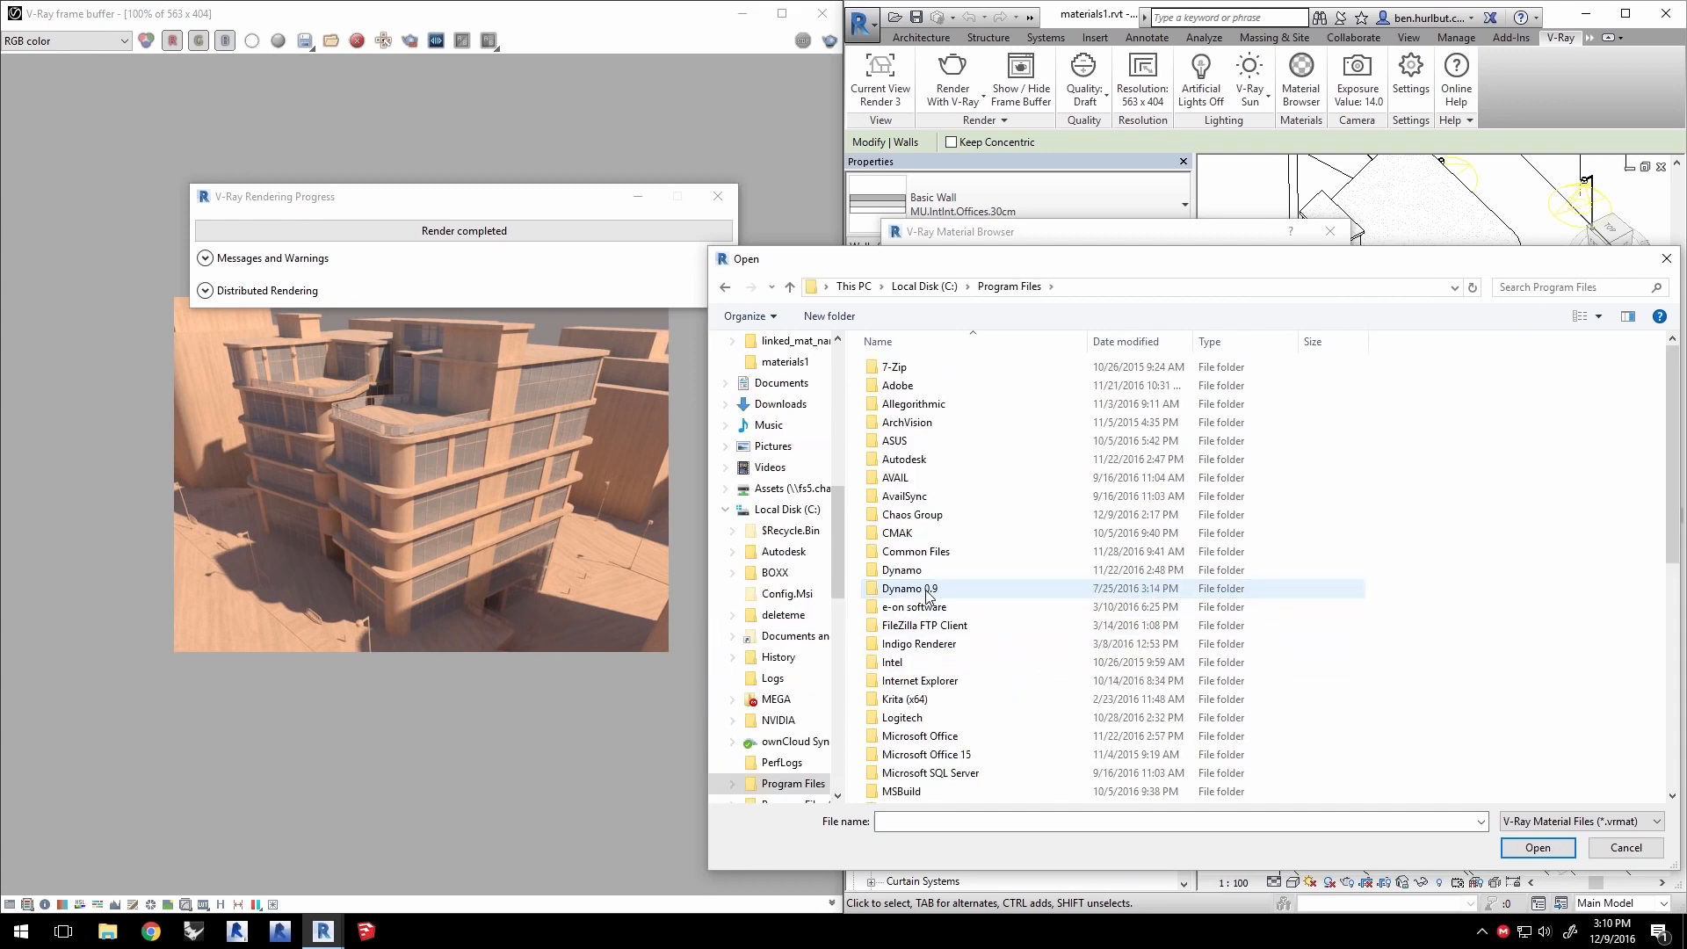
{"action": "double_click", "coordinate": [914, 516]}
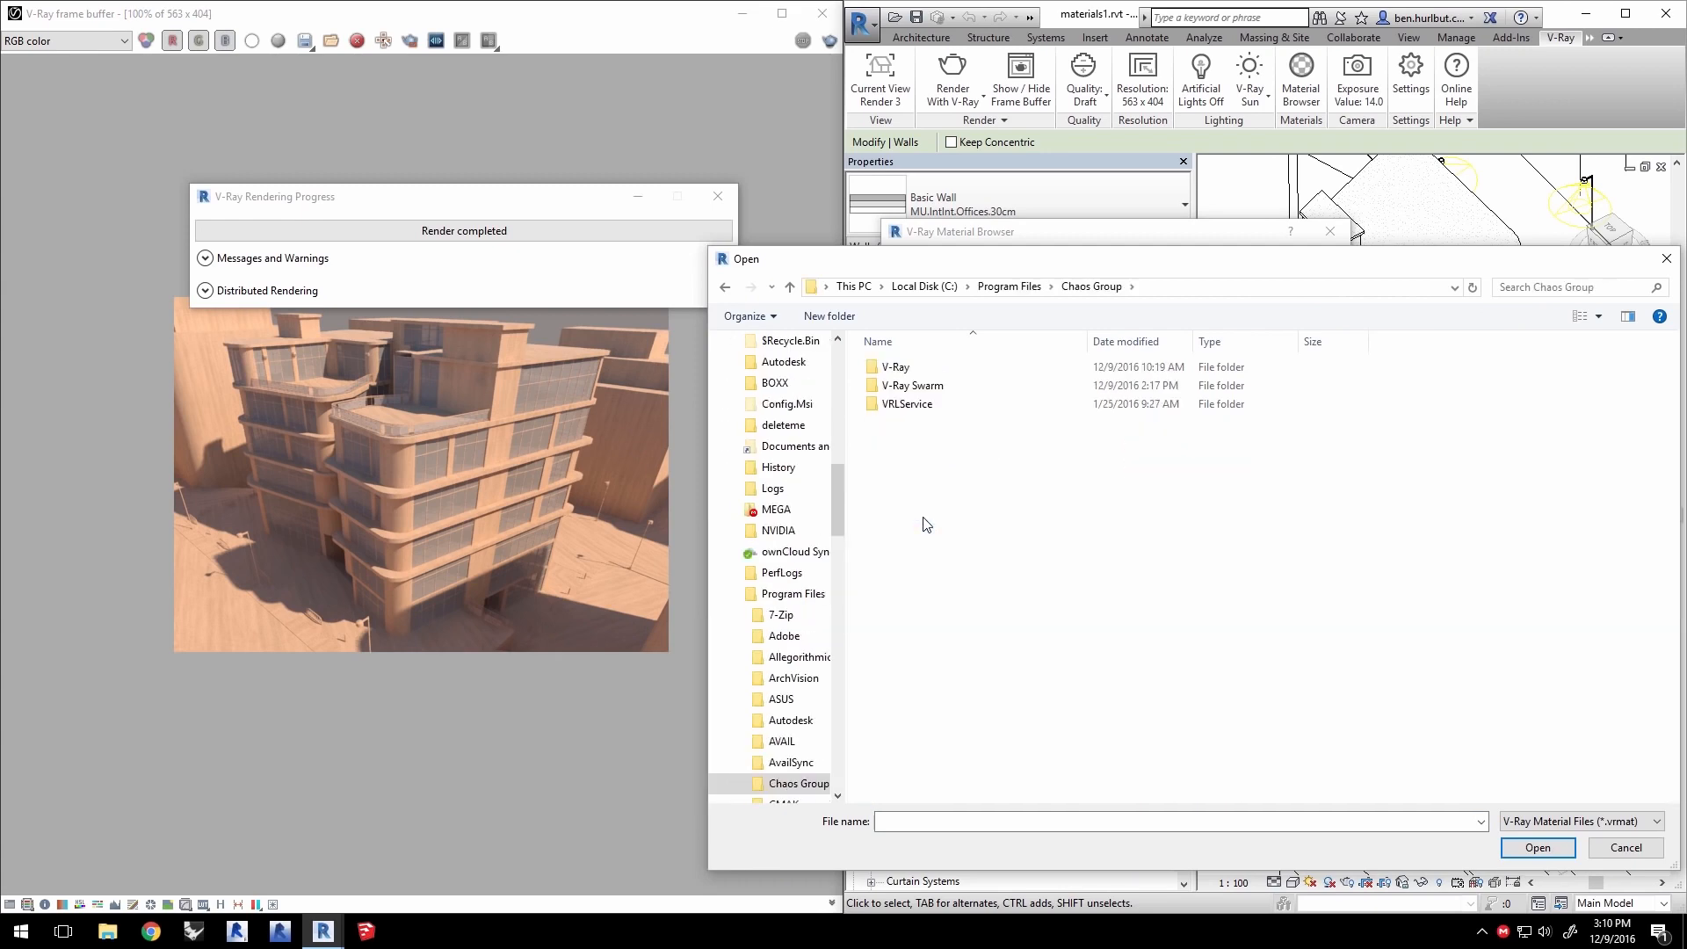
{"action": "double_click", "coordinate": [913, 369]}
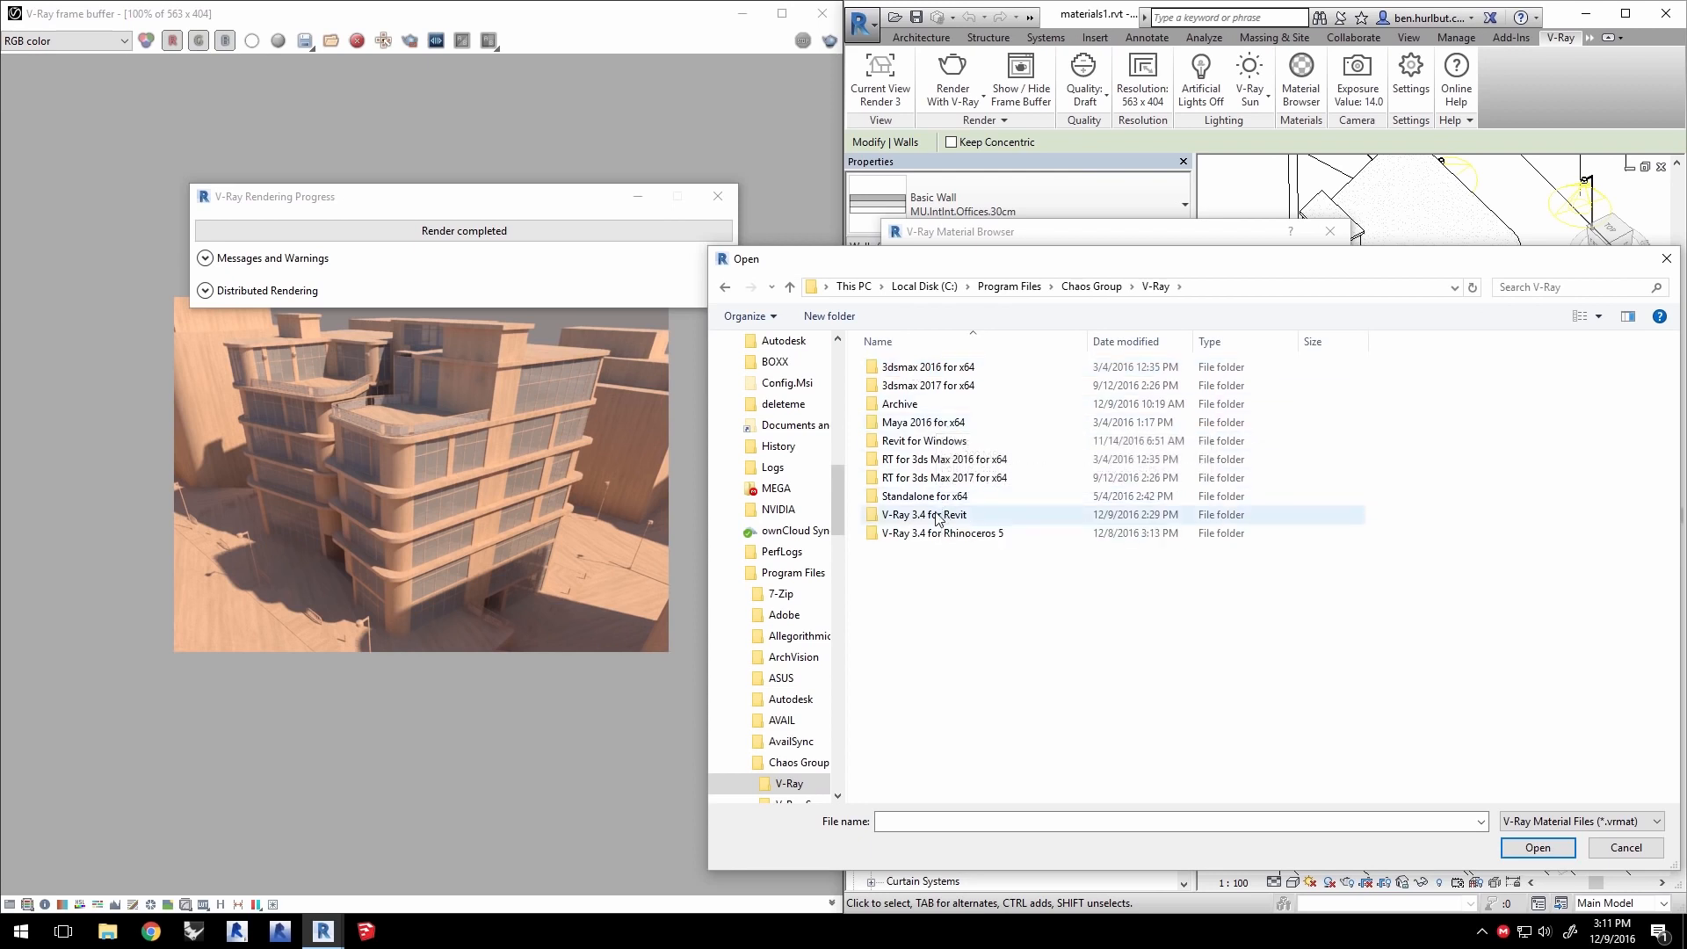
{"action": "double_click", "coordinate": [937, 517]}
{"action": "double_click", "coordinate": [921, 386]}
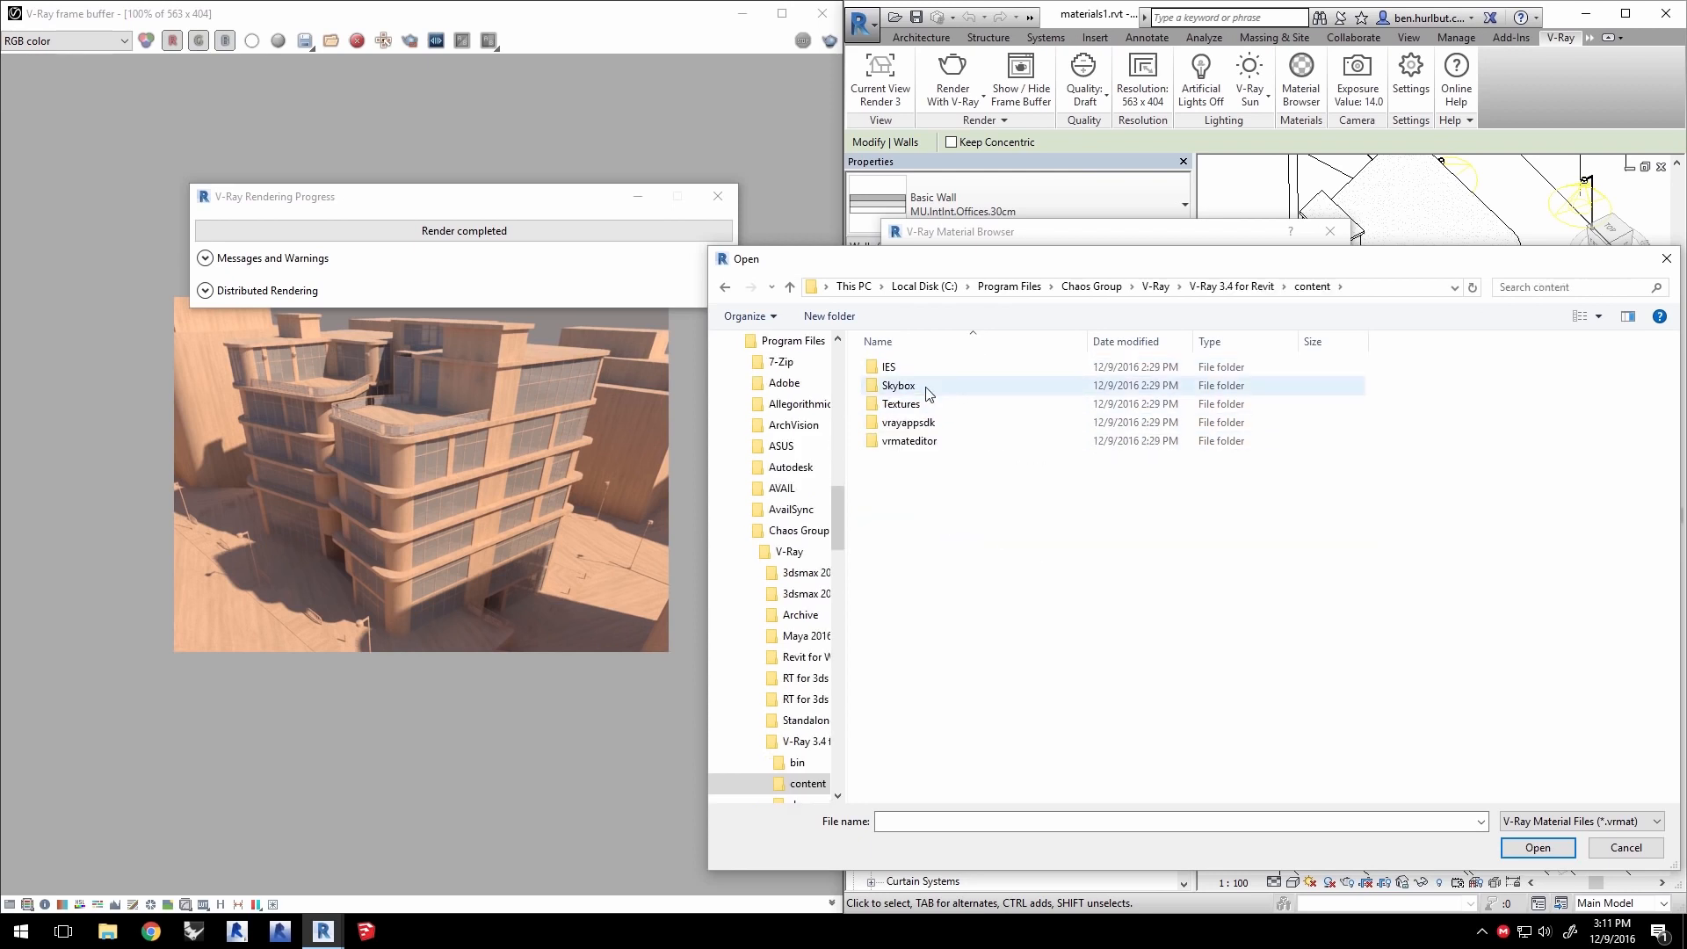
{"action": "double_click", "coordinate": [910, 441]}
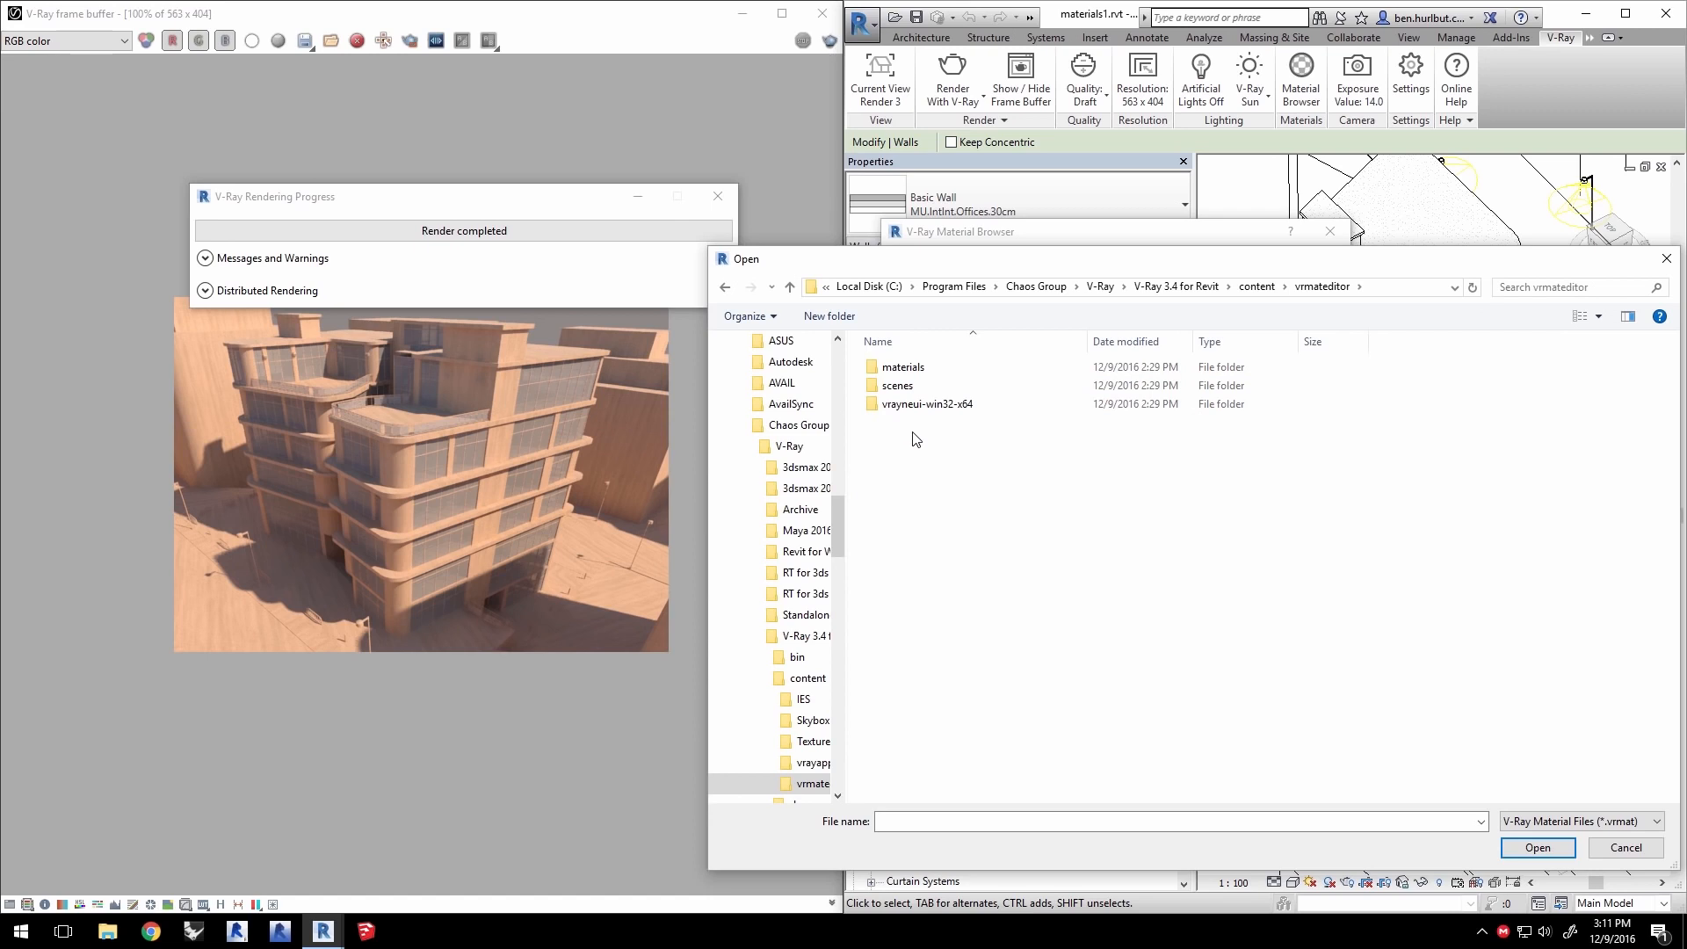
{"action": "double_click", "coordinate": [914, 368]}
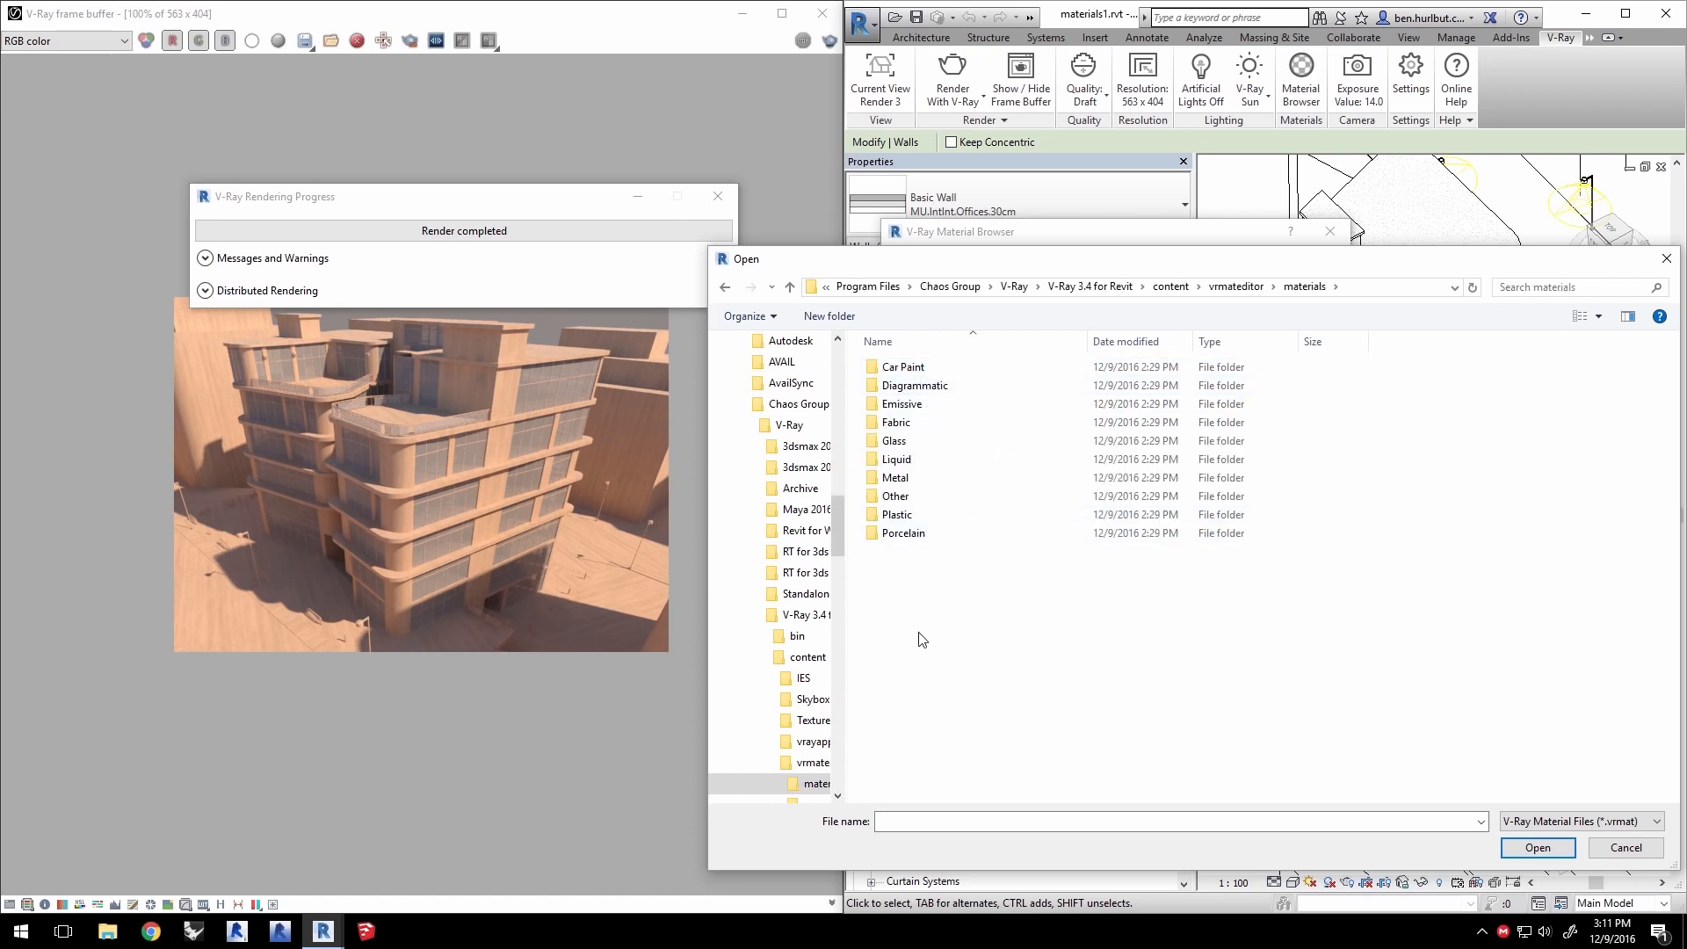
{"action": "double_click", "coordinate": [919, 387]}
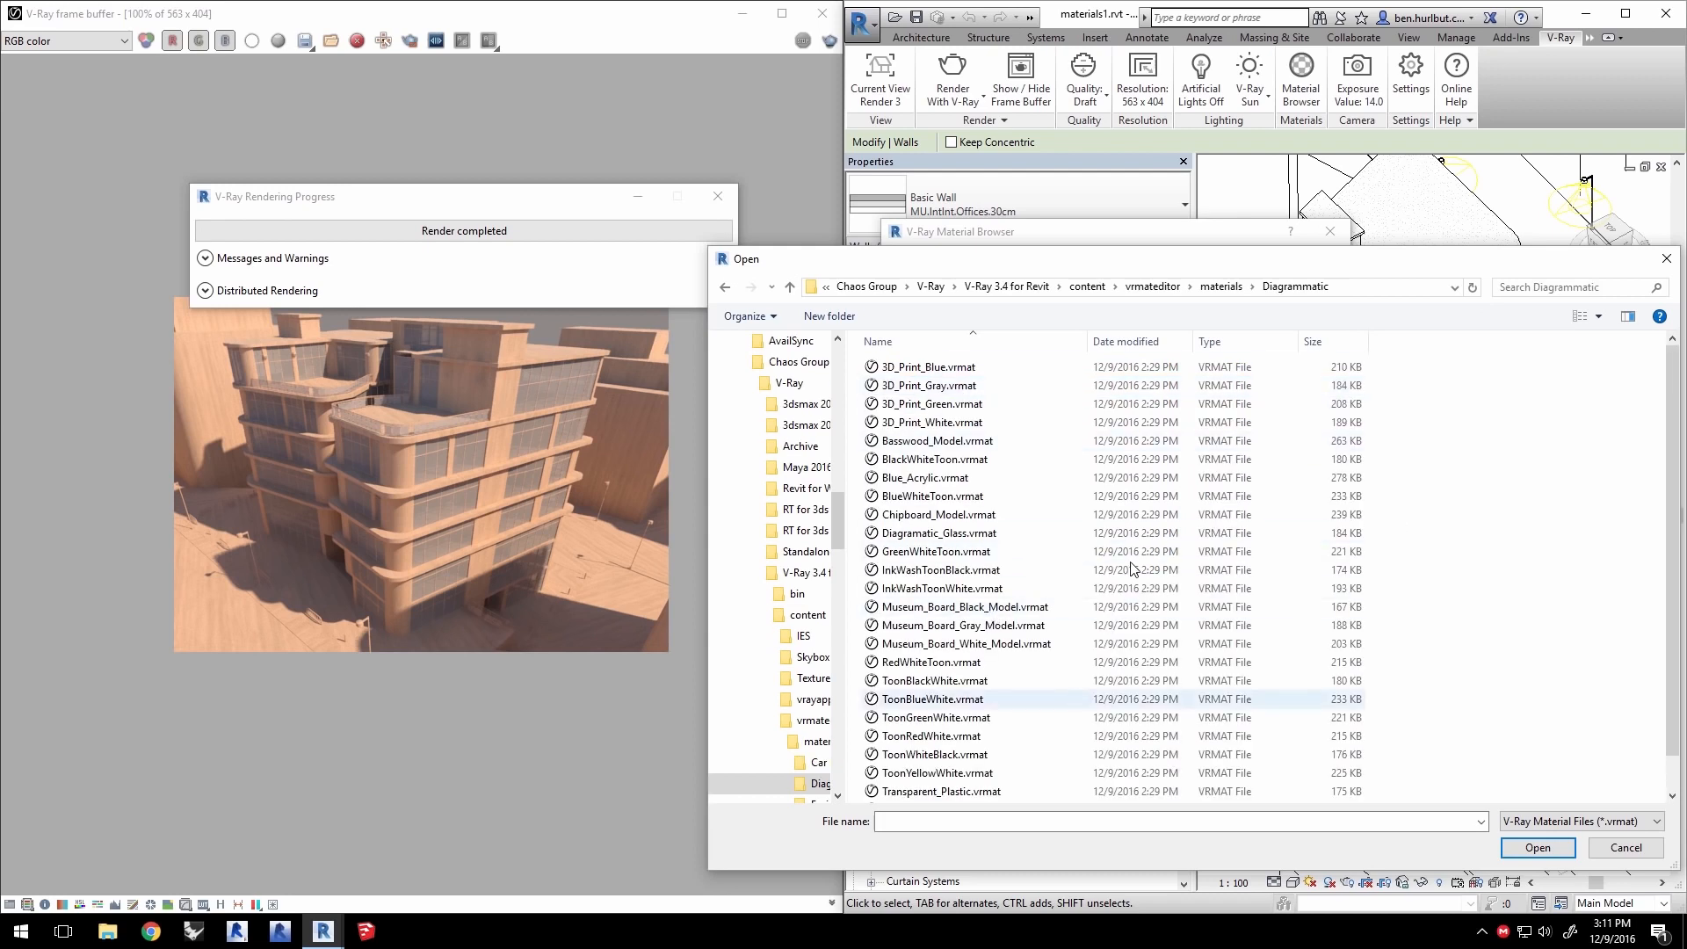